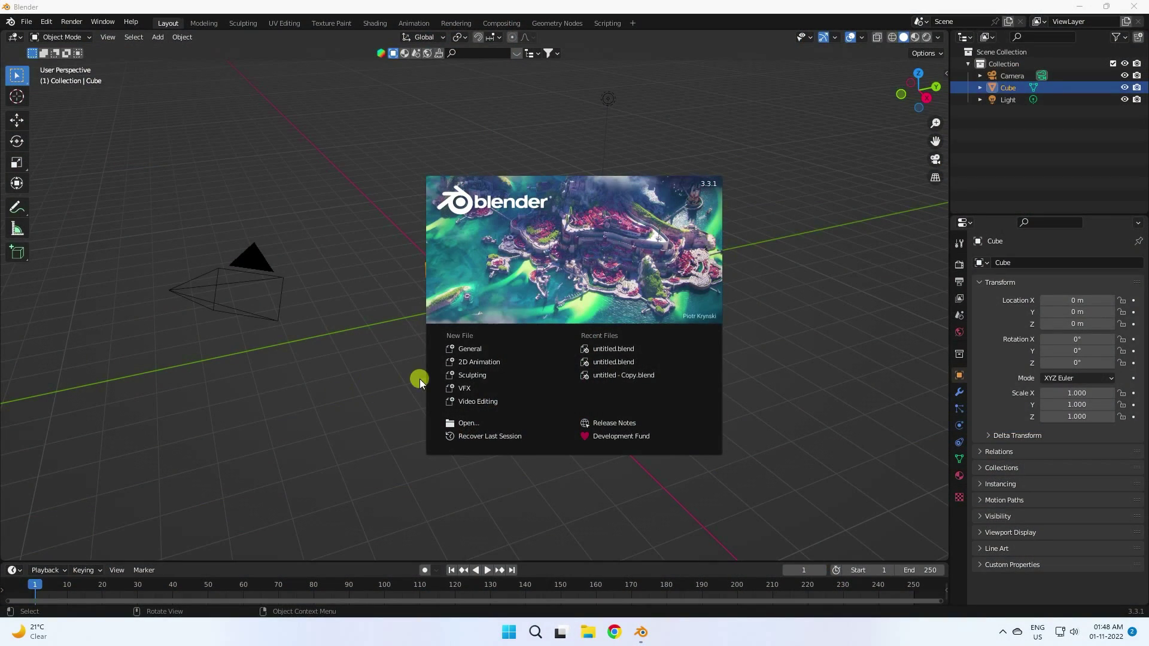
Step: Start a General scene, delete the default camera, cube and light, and add a cylinder
left_click(470, 350)
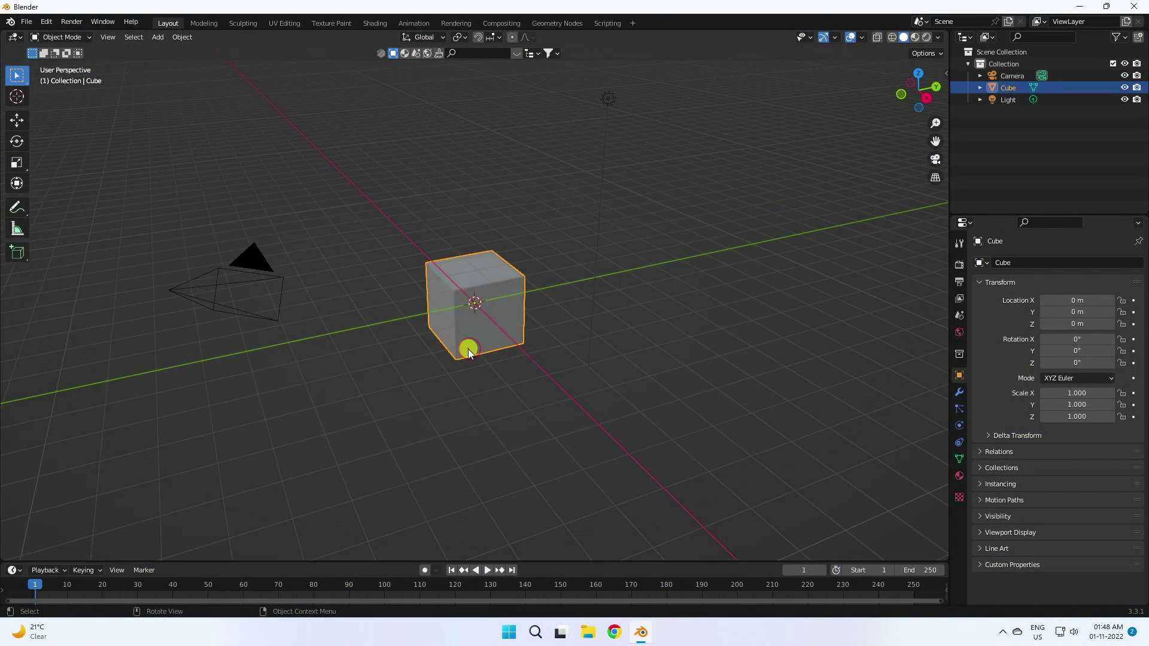
left_click_drag(99, 222, 670, 408)
key("Delete")
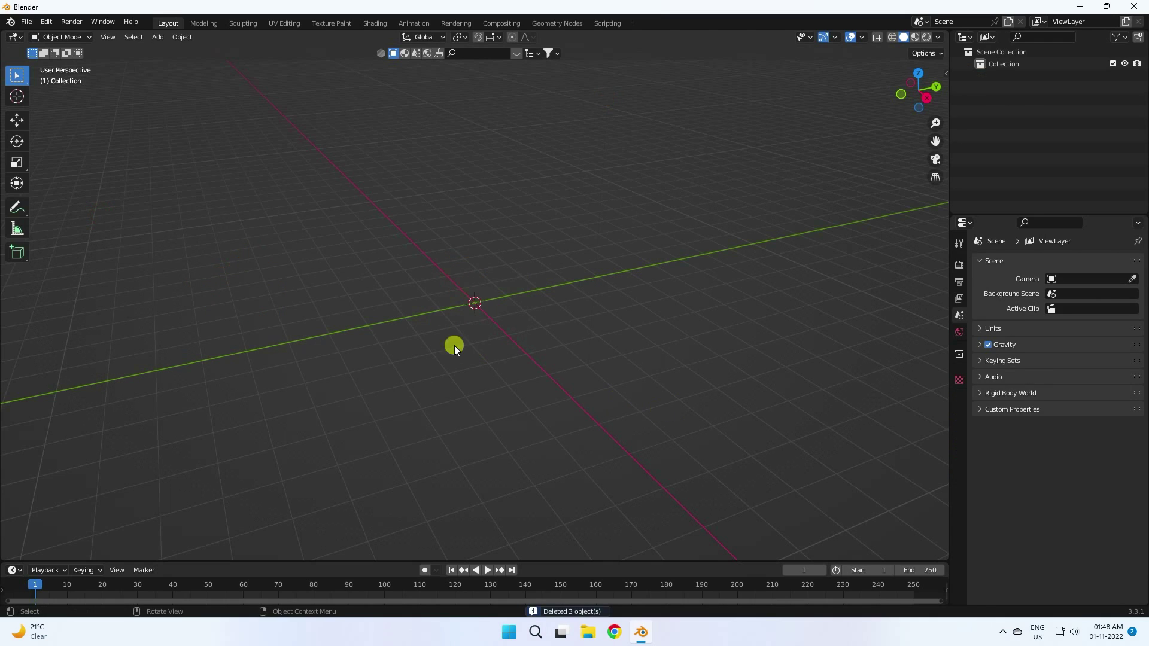
left_click(156, 34)
mouse_move(167, 48)
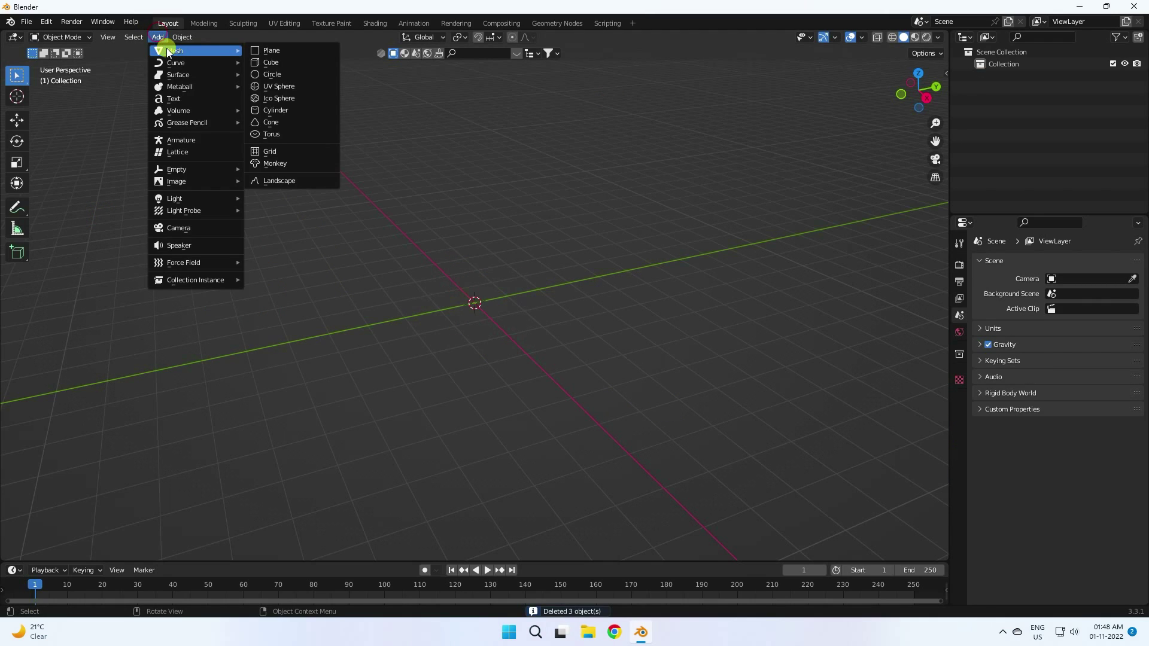
left_click(273, 109)
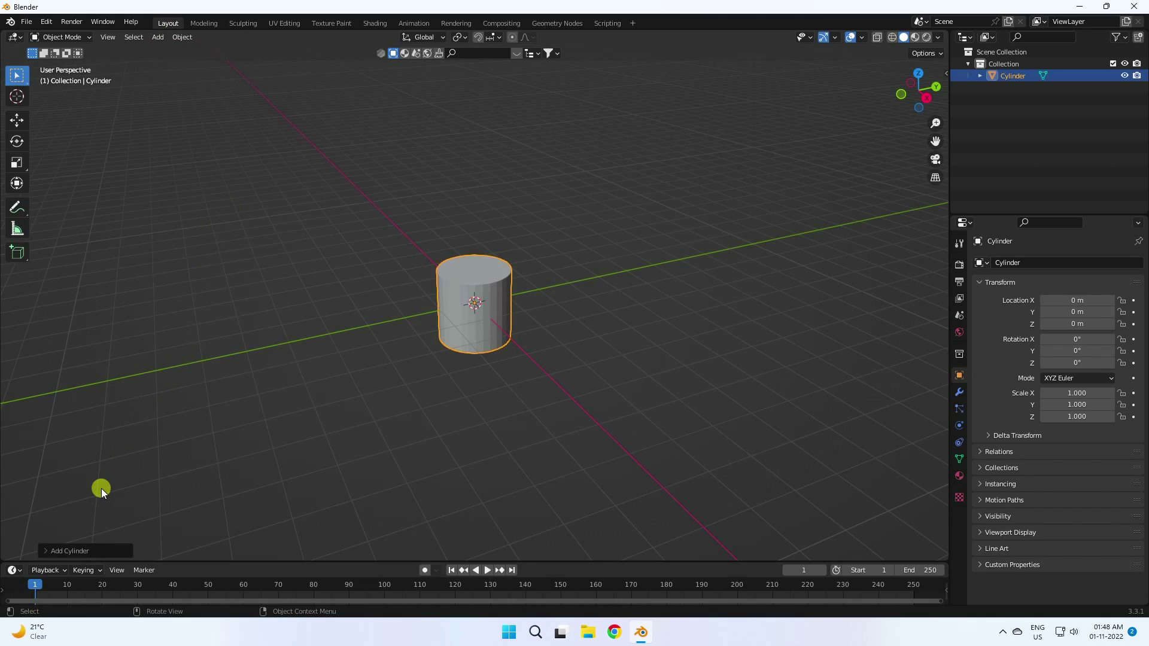
Step: Give the new cylinder 64 vertices and a depth of 10 m
left_click(52, 548)
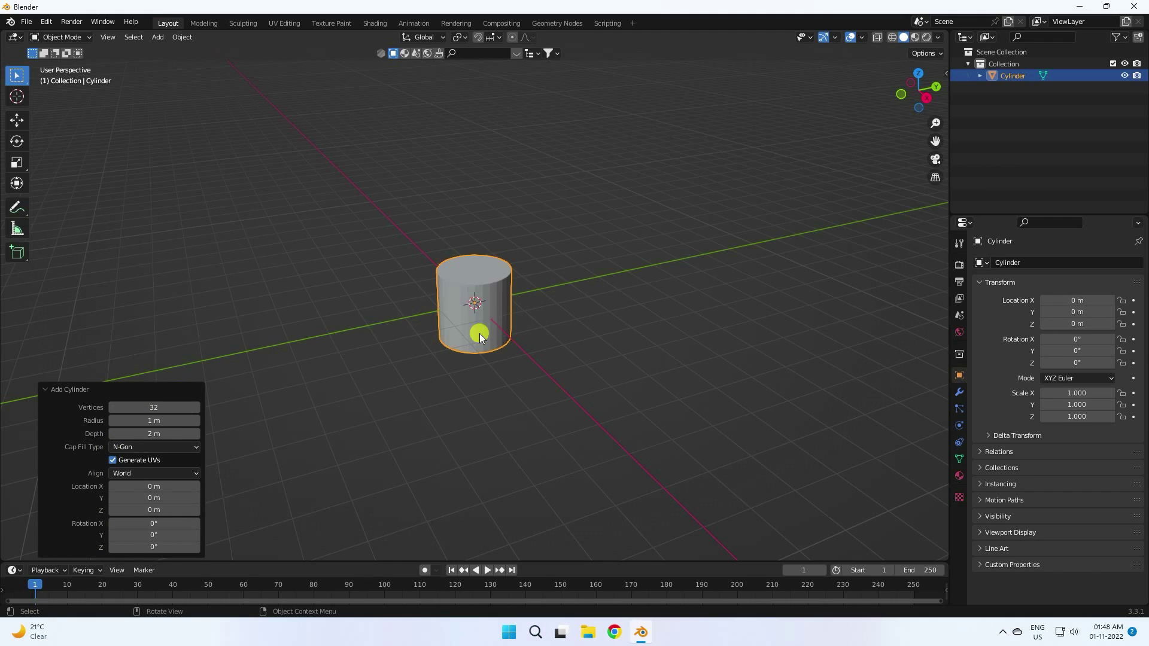
scroll(501, 246, "up", 3)
scroll(468, 274, "up", 2)
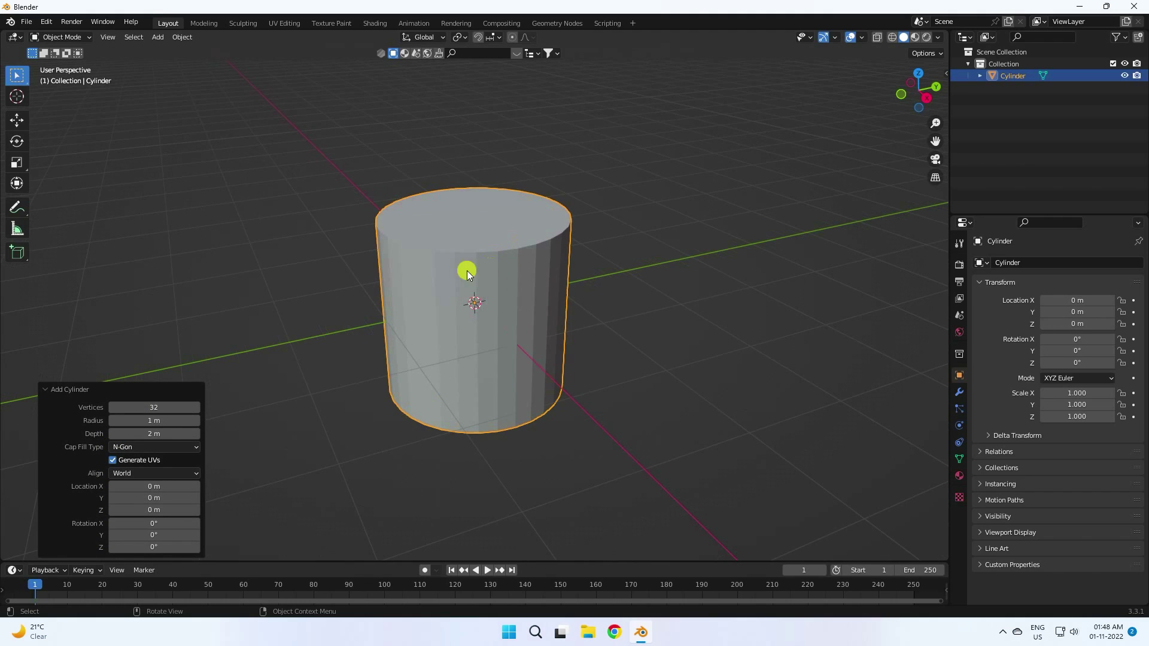
left_click(171, 409)
type("64")
key("Return")
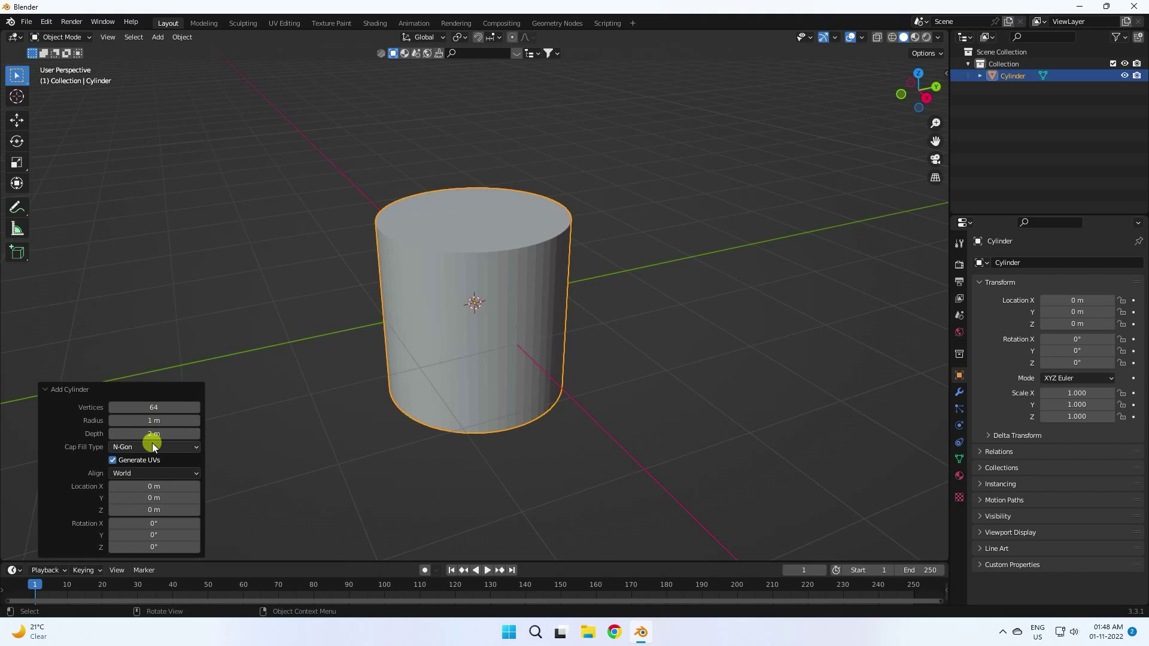
left_click_drag(149, 434, 215, 428)
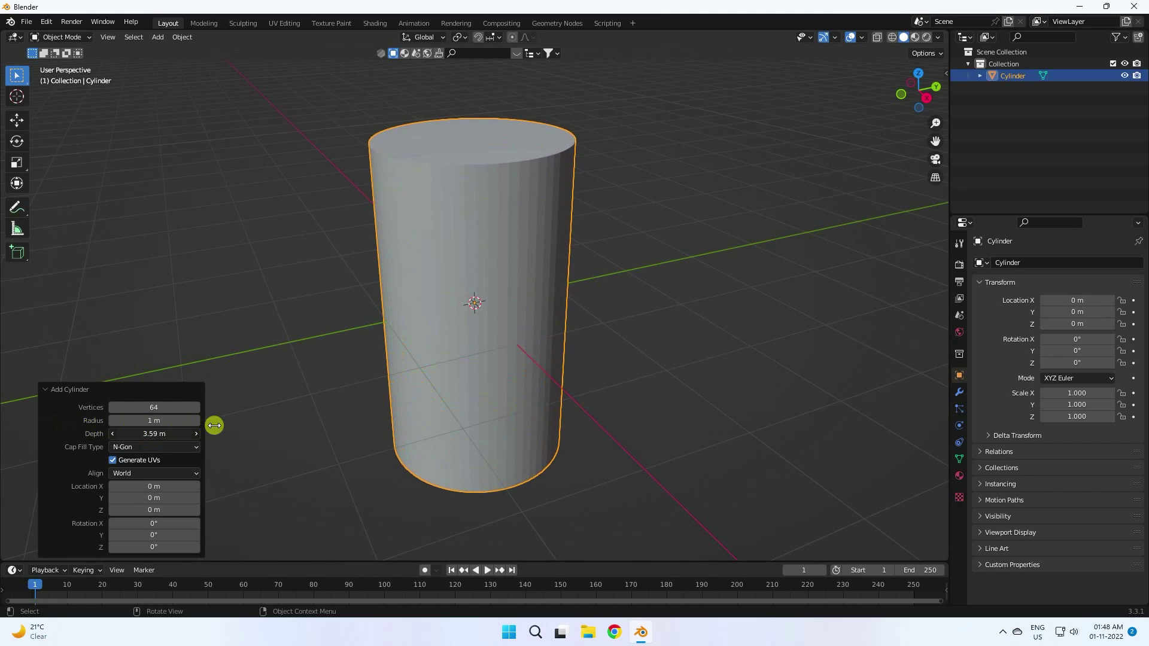
left_click(146, 432)
type("10")
key("Return")
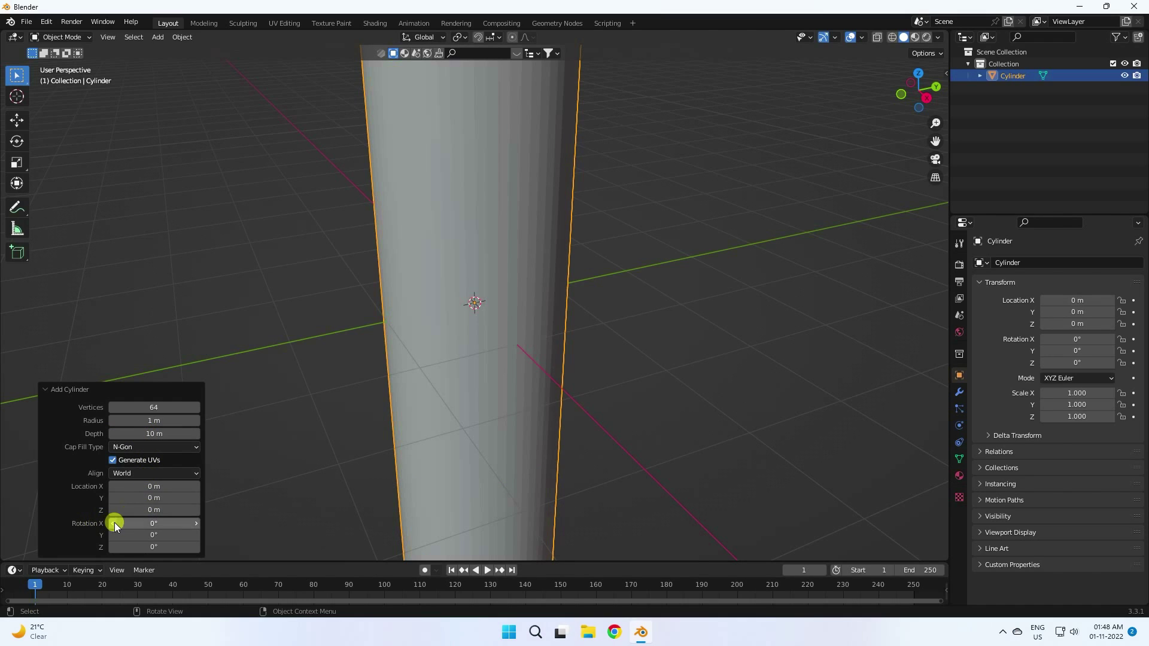
Step: Rotate the cylinder 90° on X and set its radius to 0.7 m
left_click(144, 521)
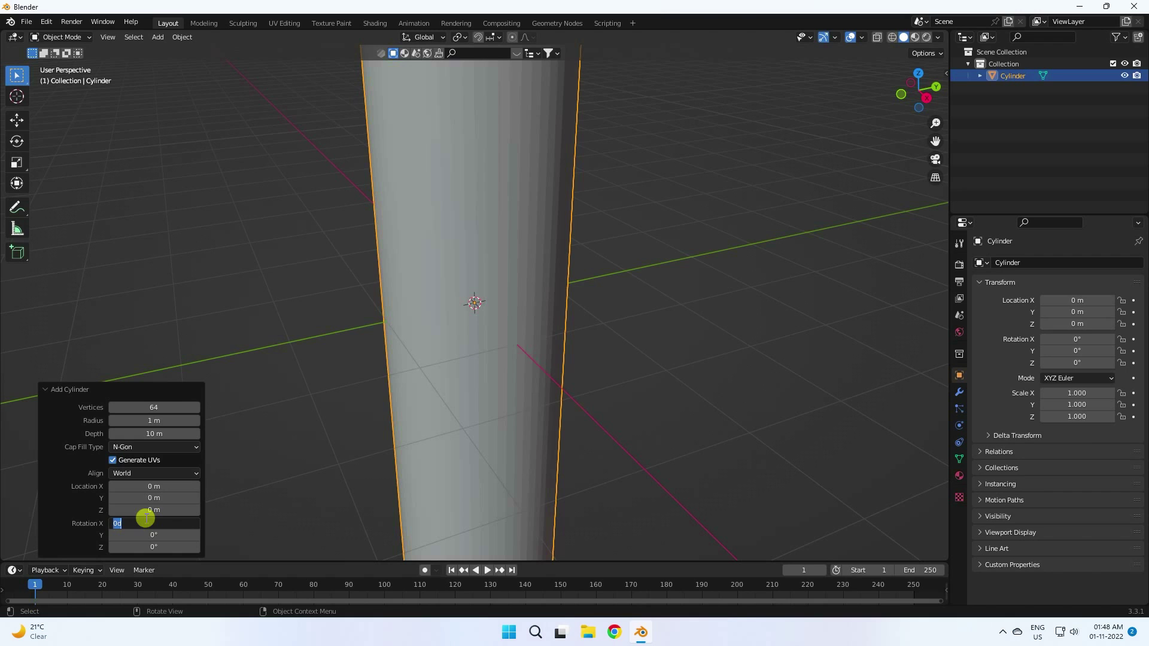
type("90")
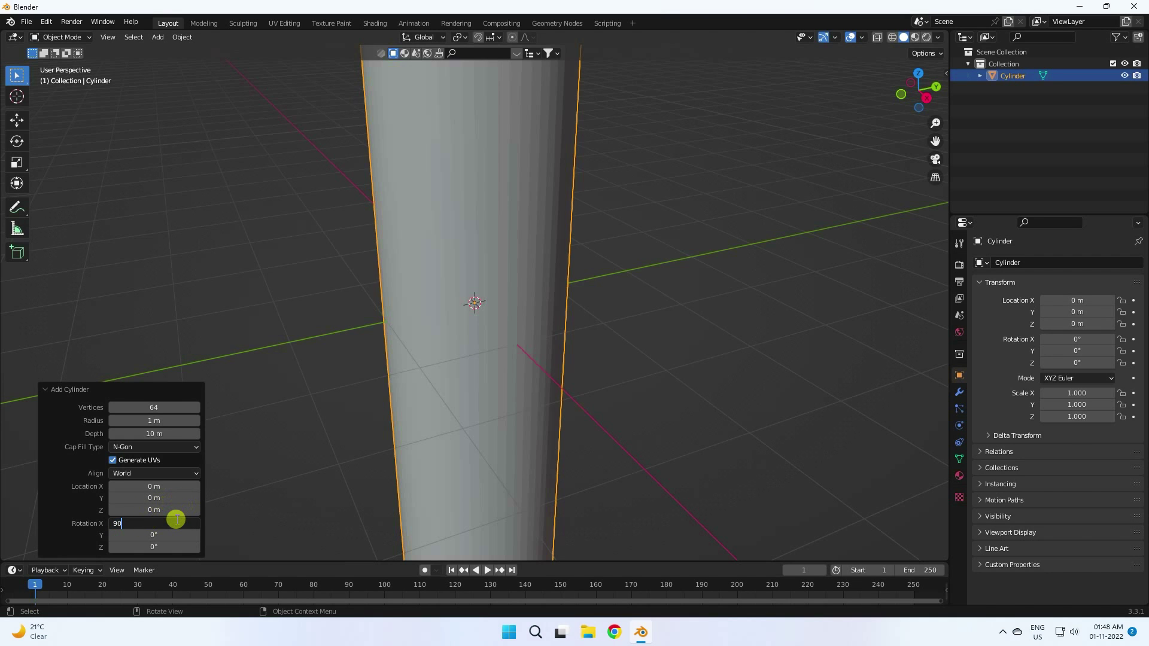
key("Return")
scroll(456, 314, "down", 5)
middle_click_drag(457, 326, 645, 361)
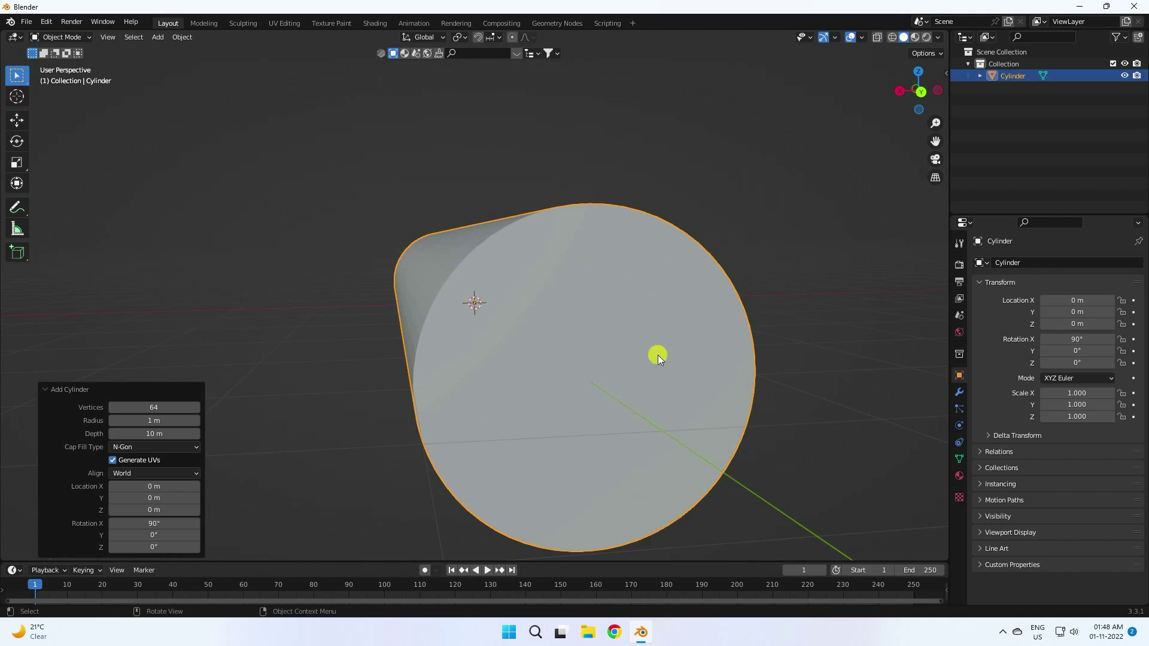
left_click(152, 421)
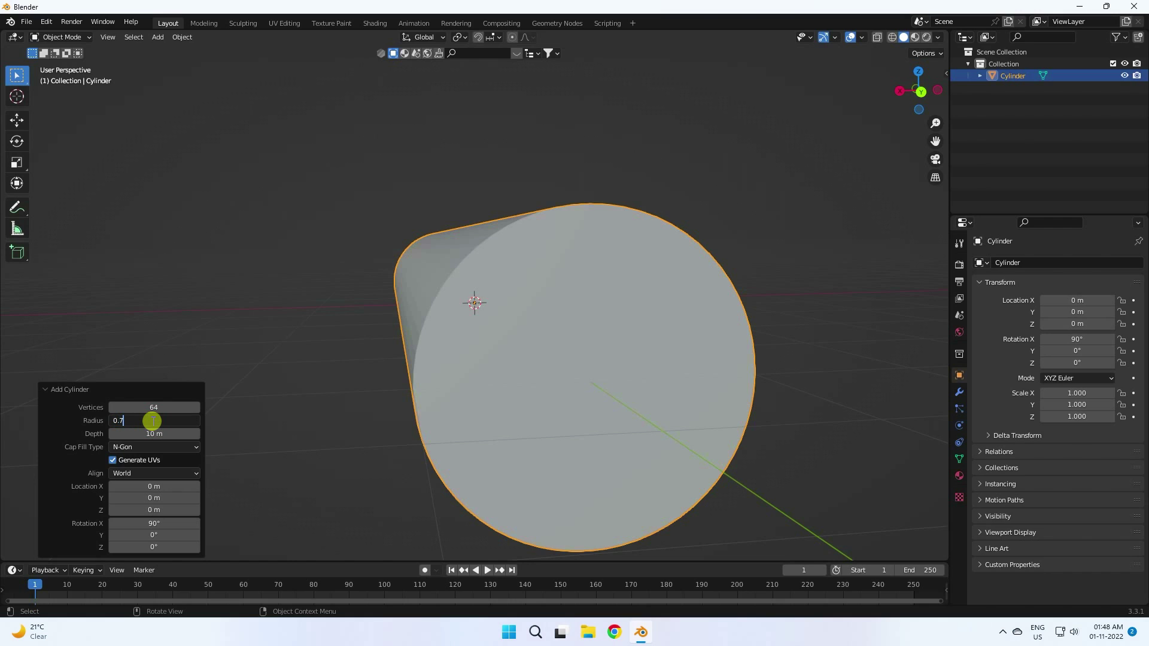
type("0.7")
key("Return")
middle_click_drag(501, 328, 634, 339)
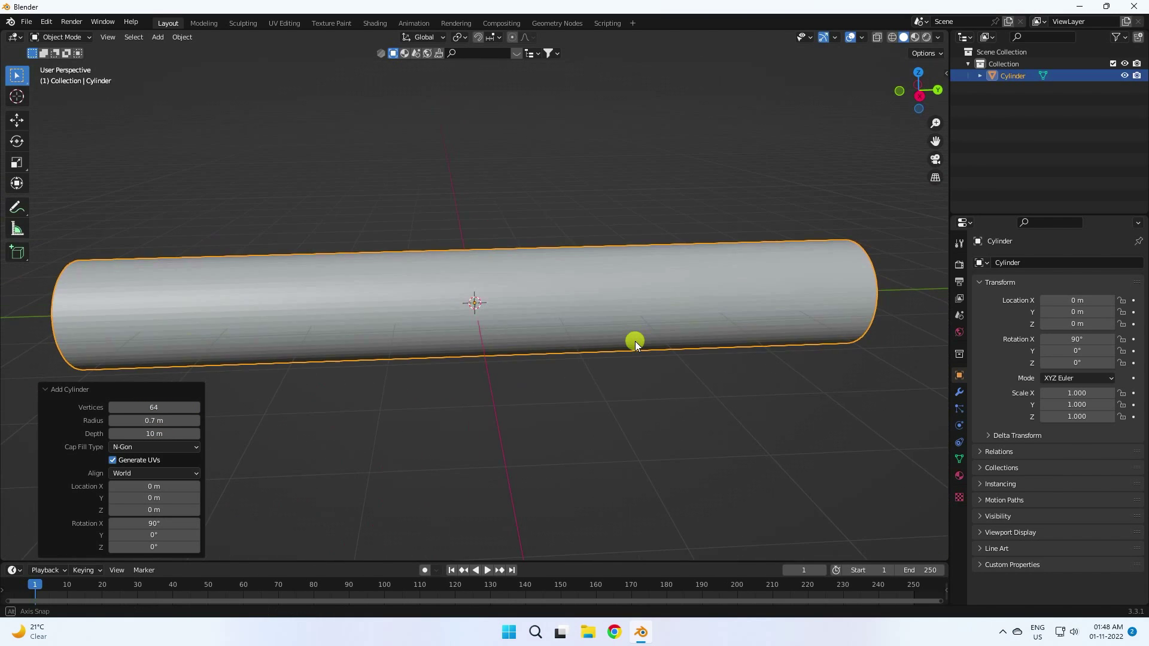
Step: Add a Bevel modifier to the cylinder with 10 segments
left_click(26, 128)
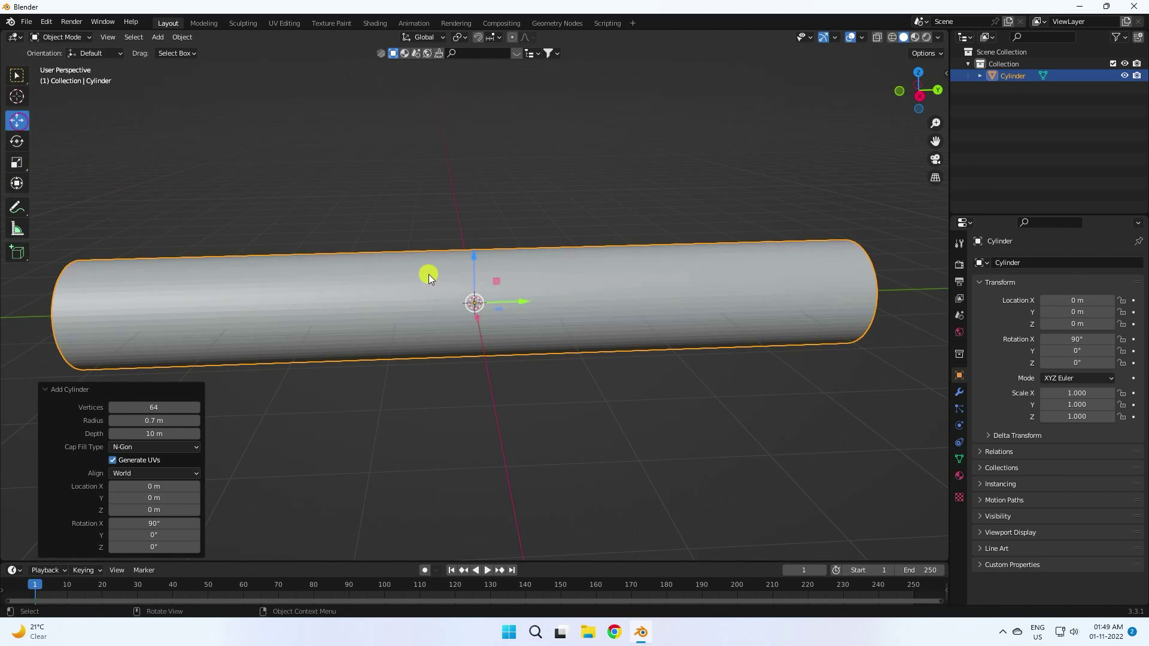
middle_click_drag(438, 282, 490, 259)
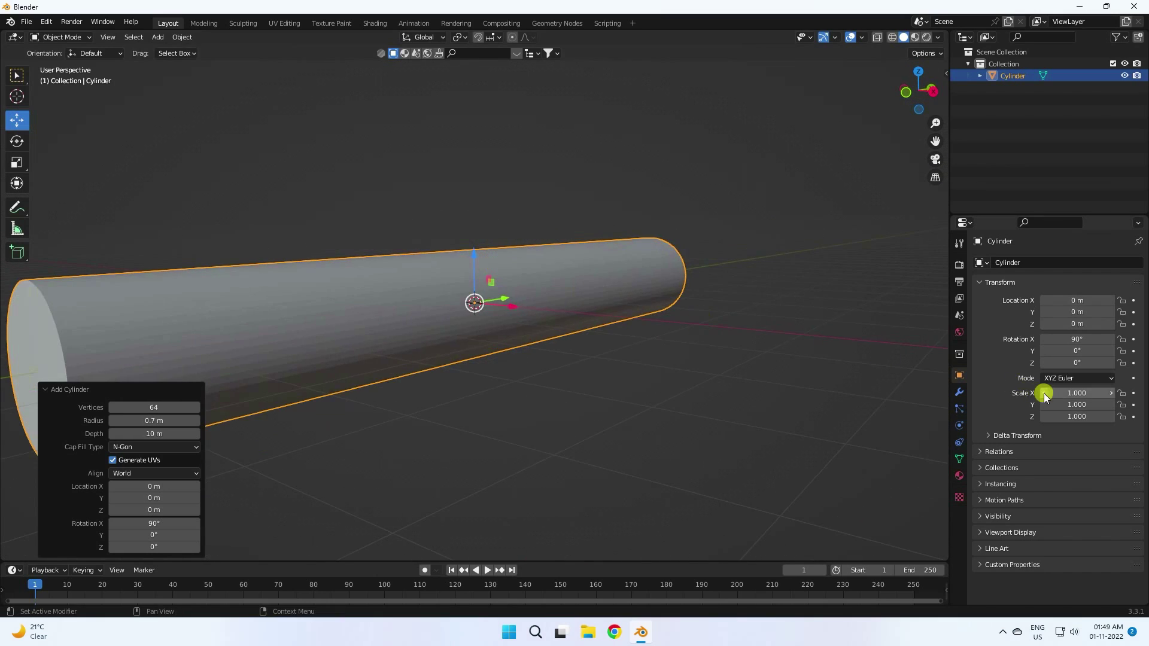
left_click(958, 395)
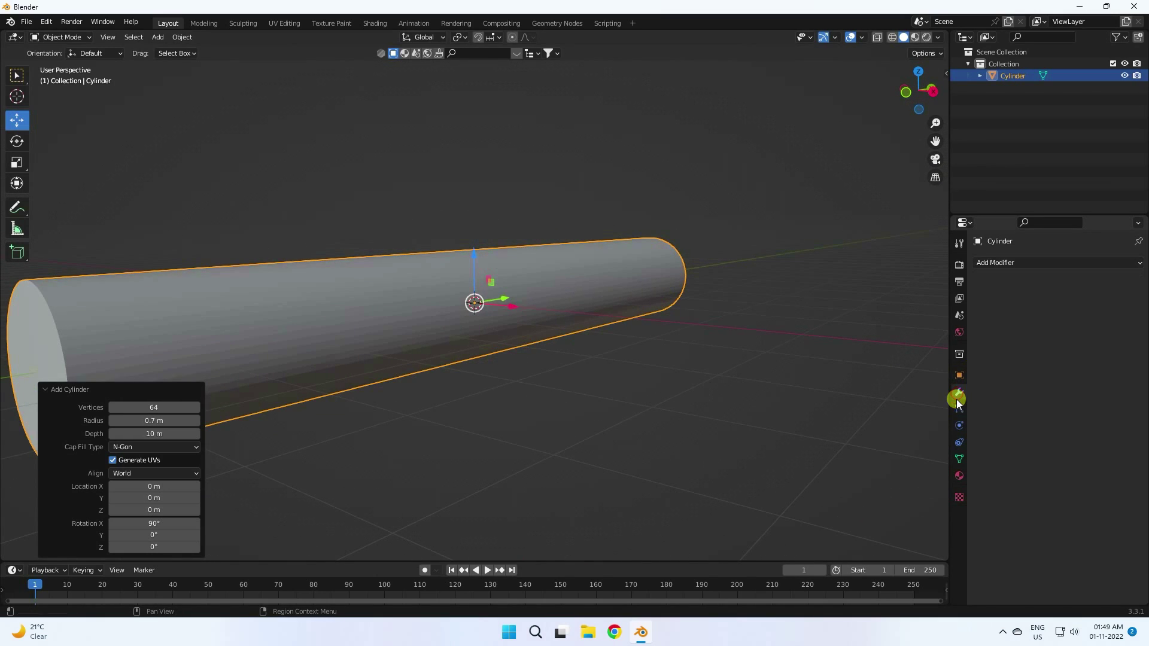
left_click(990, 264)
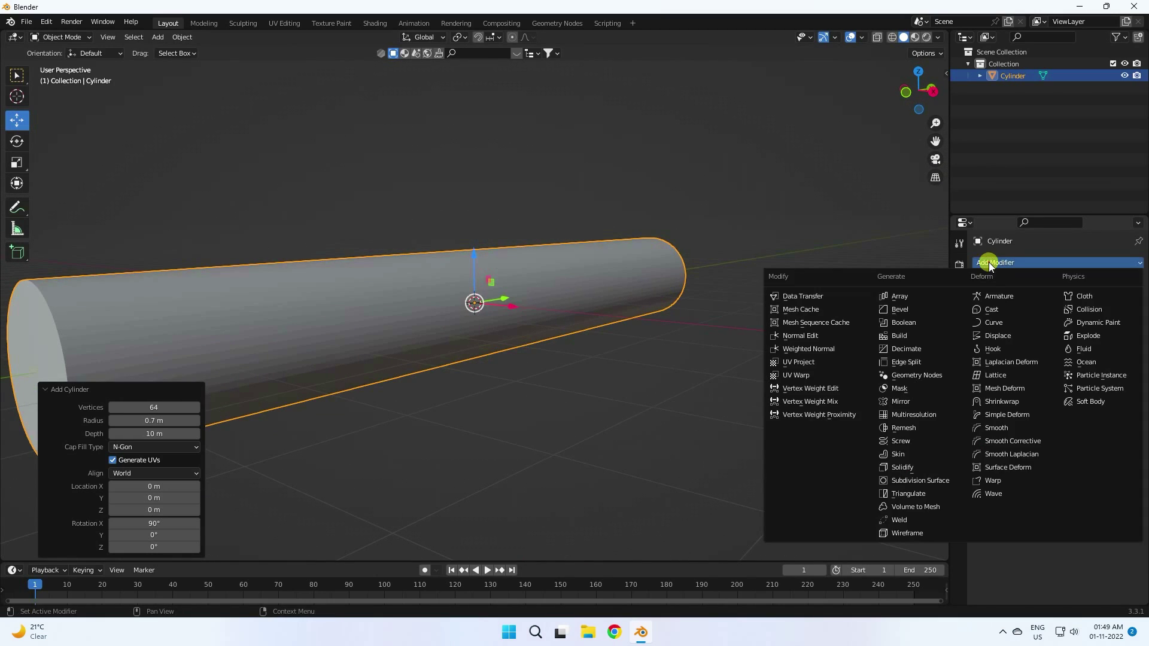
left_click(895, 311)
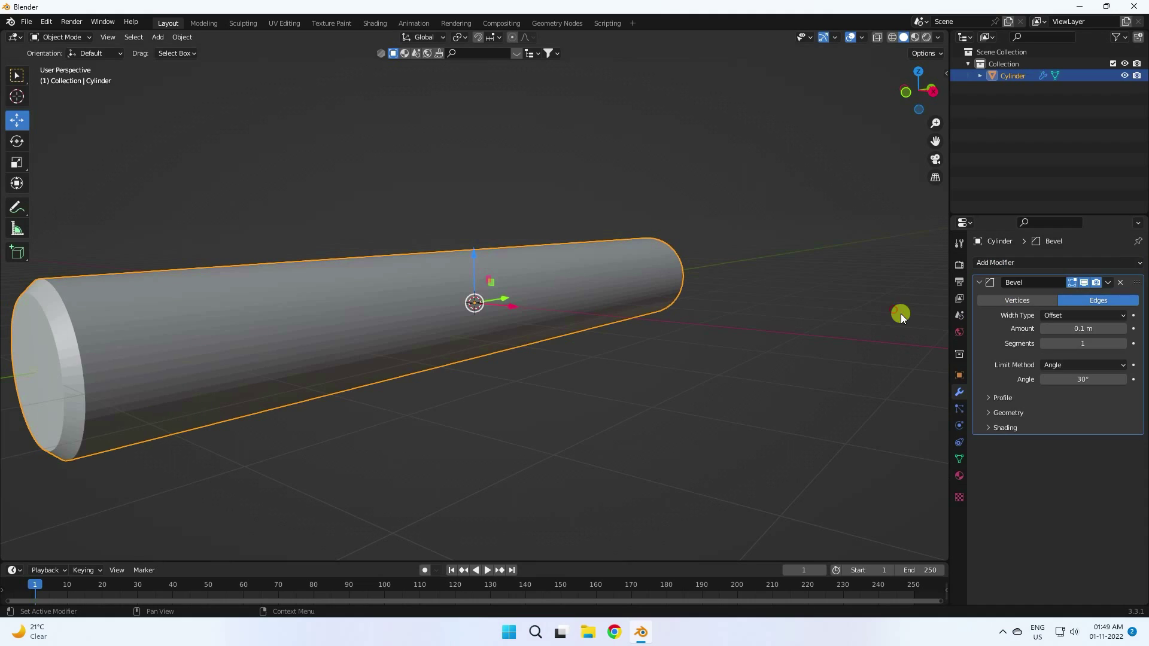
left_click(1079, 344)
key("Return")
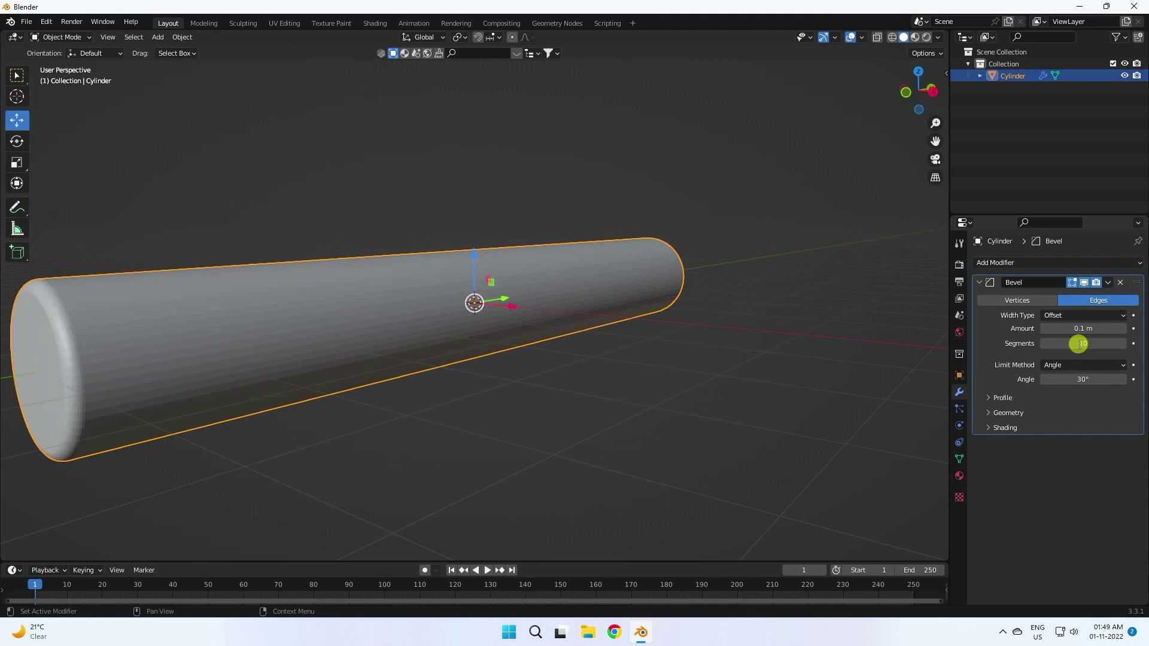
Step: Apply Shade Smooth to the cylinder and keep it selected
right_click(343, 284)
left_click(294, 285)
left_click(544, 359)
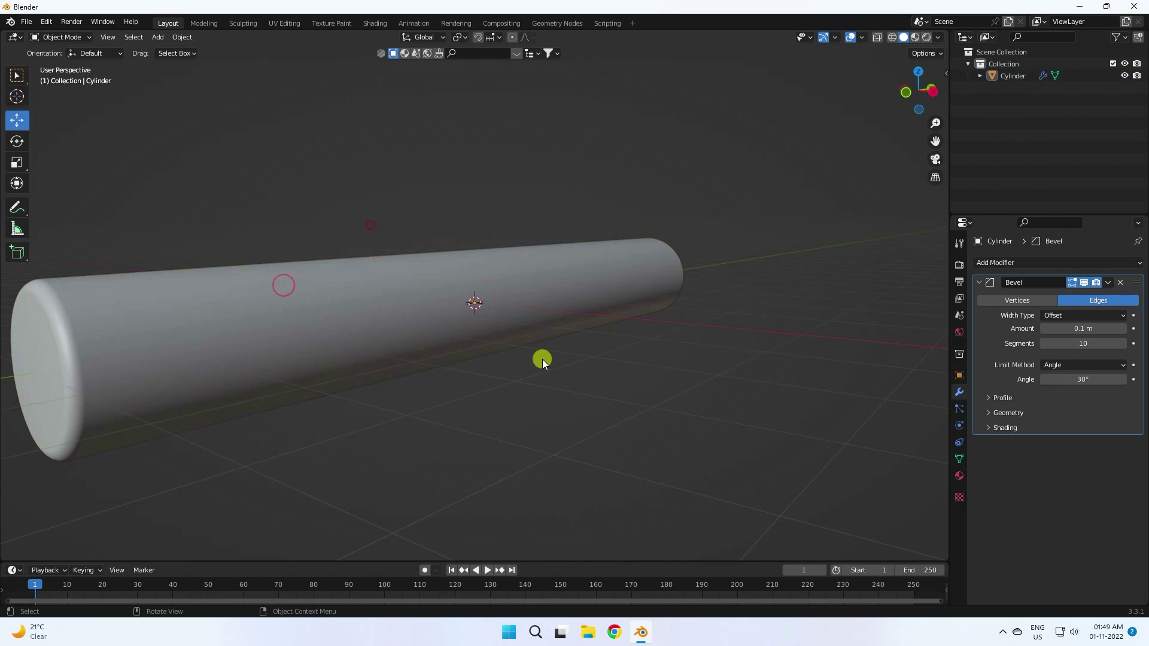
middle_click_drag(544, 360, 478, 365)
left_click(418, 304)
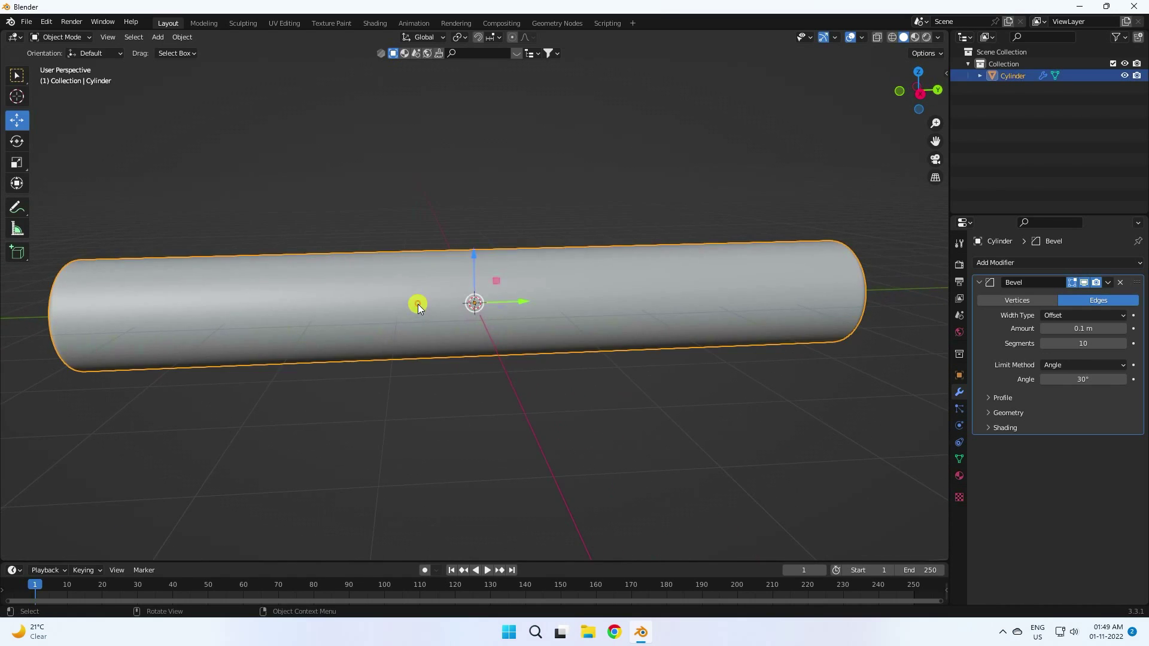
Step: Add Collision physics with particle friction 0.5 and softbody damping 0
left_click(960, 425)
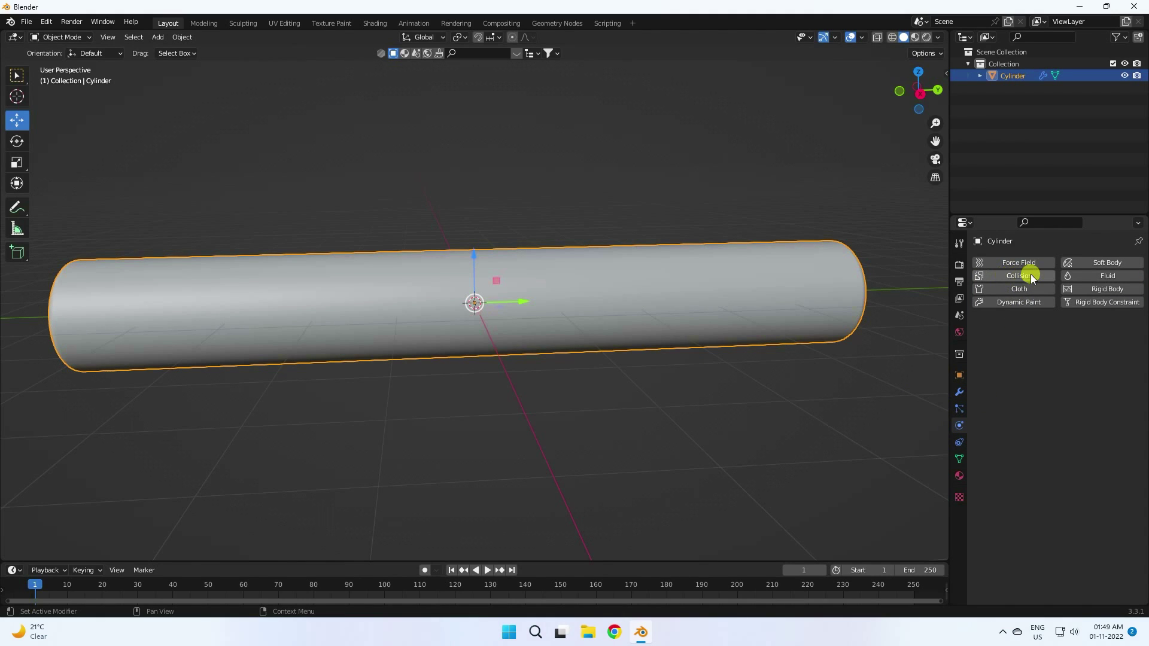
left_click(1005, 276)
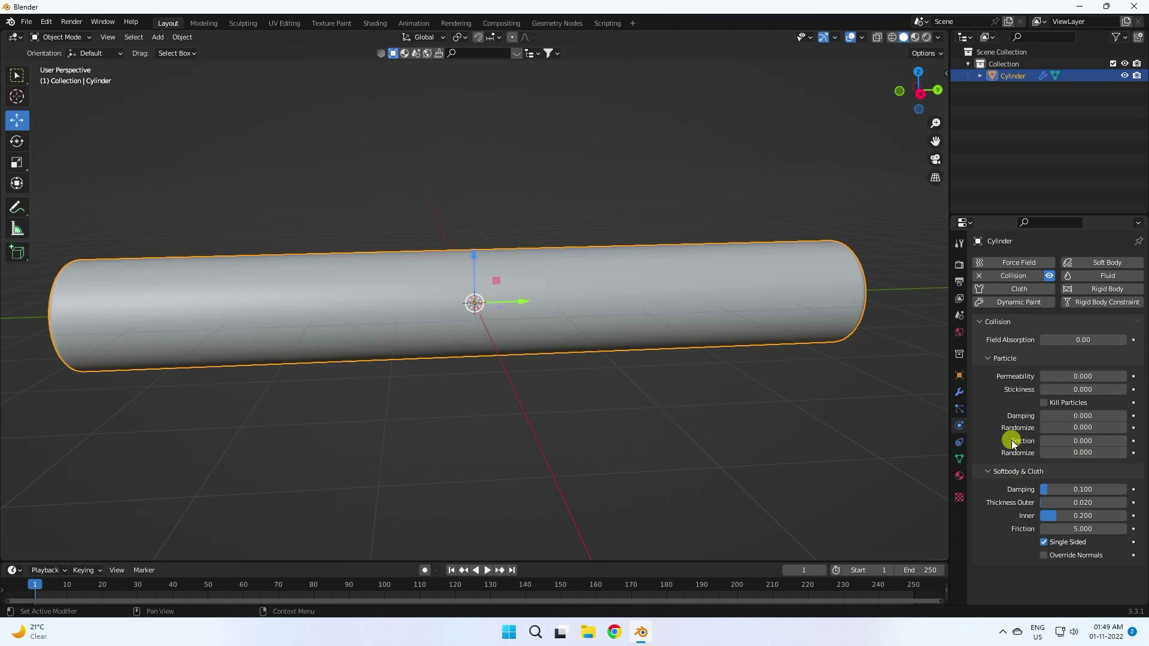
left_click(1066, 441)
type("0.")
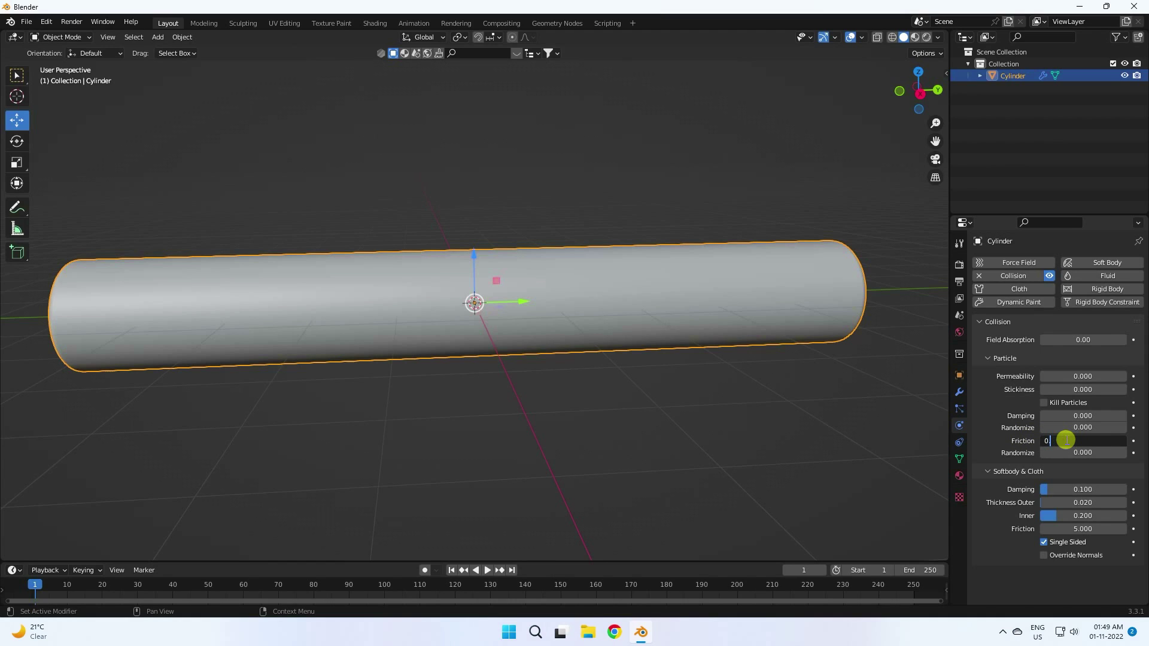
type("5")
key("Return")
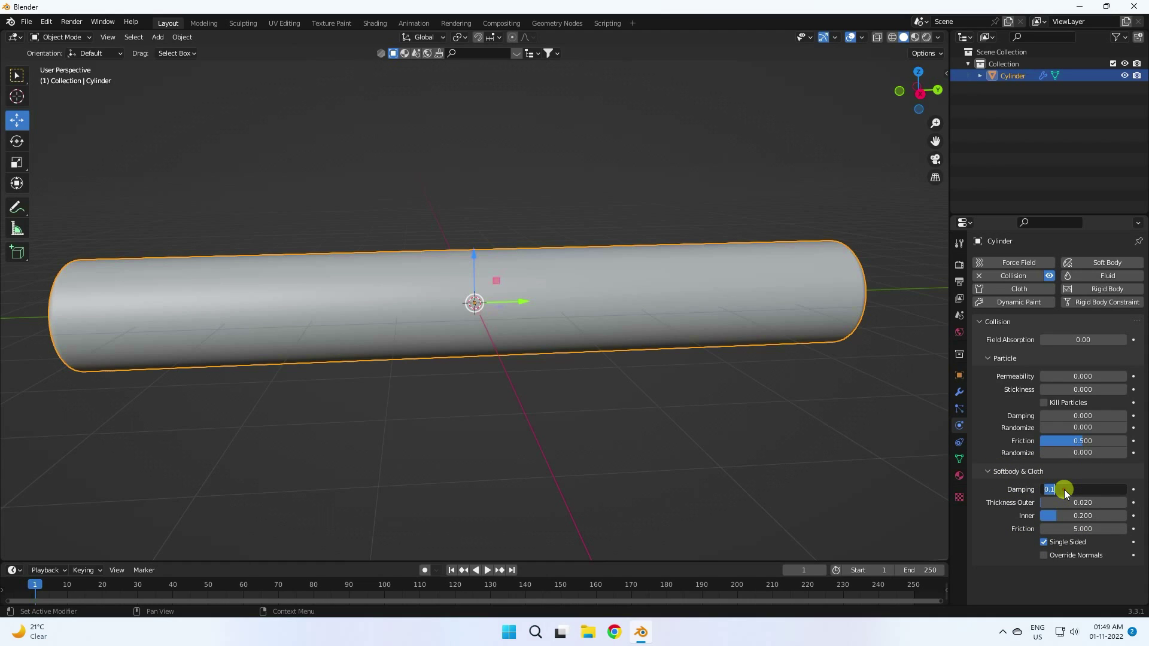
type("0")
key("Return")
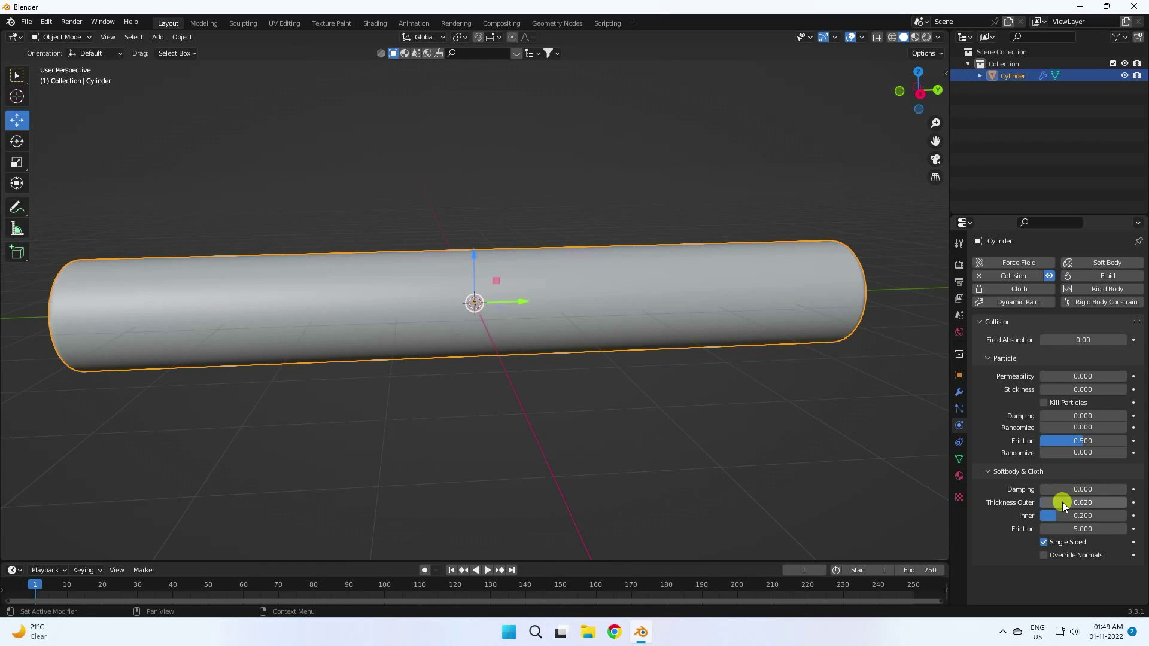
Step: Set the collision's outer and inner thickness both to 0.001
left_click(1057, 499)
type("0.001")
key("Return")
left_click(1073, 513)
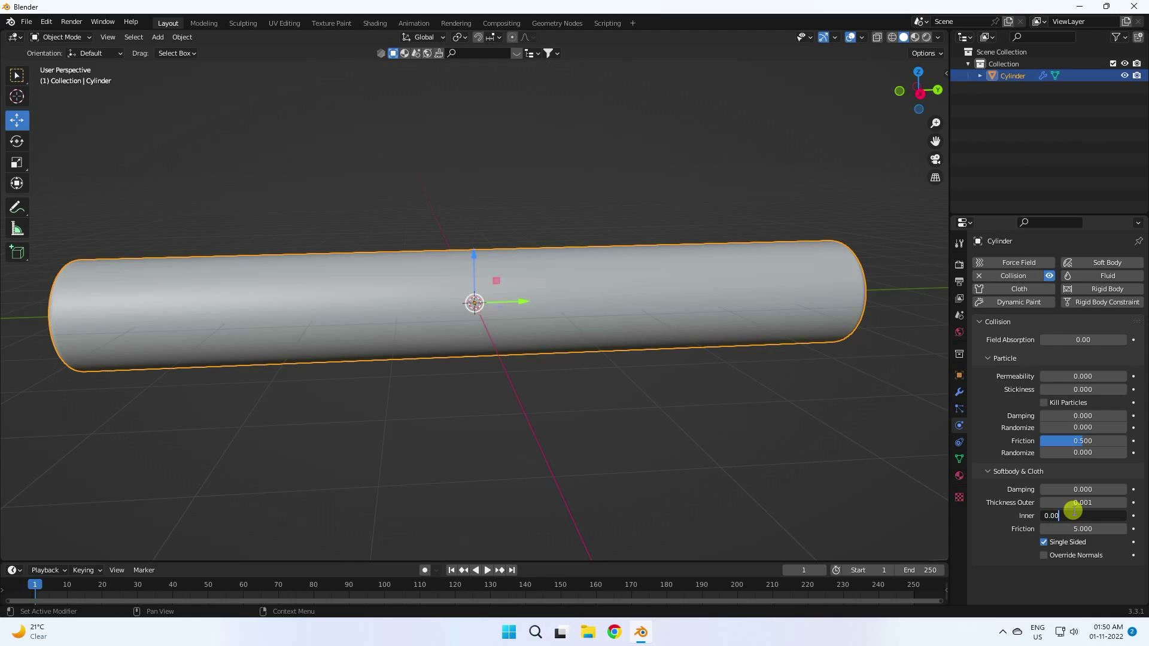
type("0.001")
key("Return")
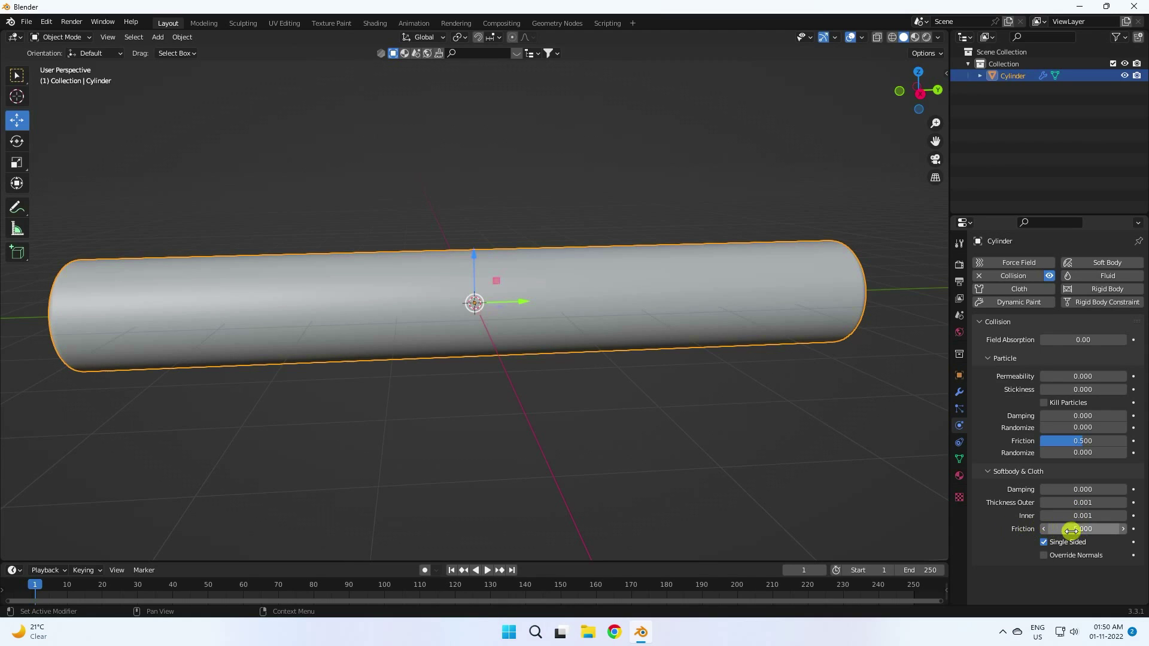
scroll(486, 356, "down", 3)
mouse_move(486, 355)
middle_mouse_down()
mouse_move(585, 354)
mouse_move(491, 356)
middle_mouse_up()
scroll(469, 254, "up", 2)
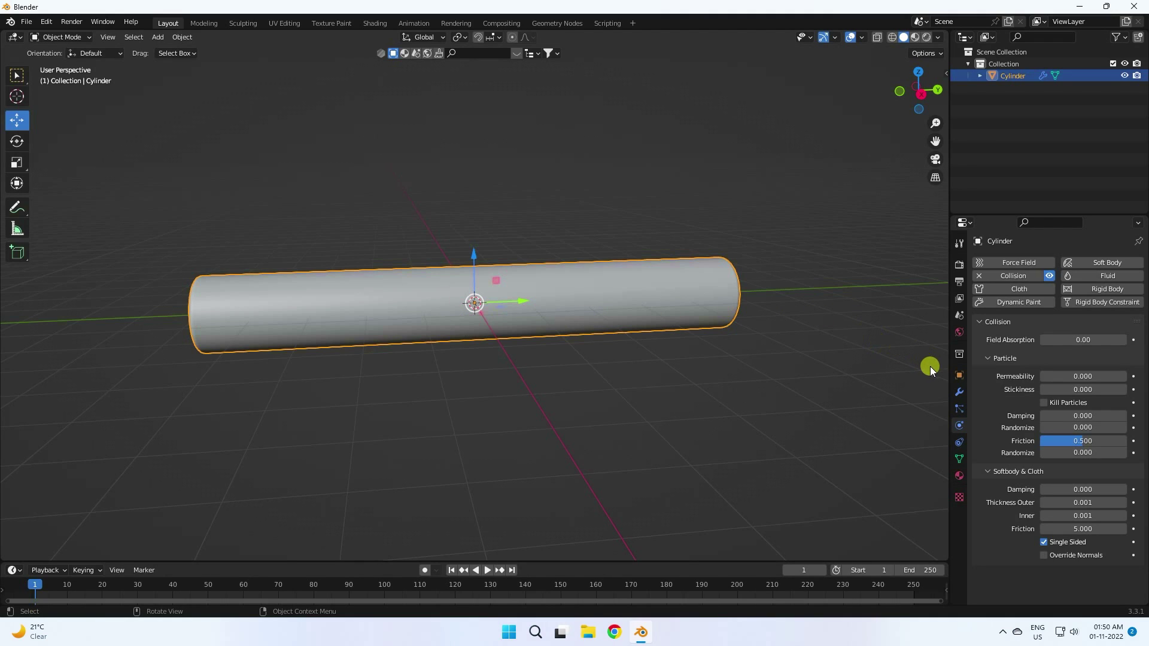
Step: Raise the cylinder to a Z location of 0.8 m
left_click(959, 376)
left_click_drag(1082, 331, 1125, 318)
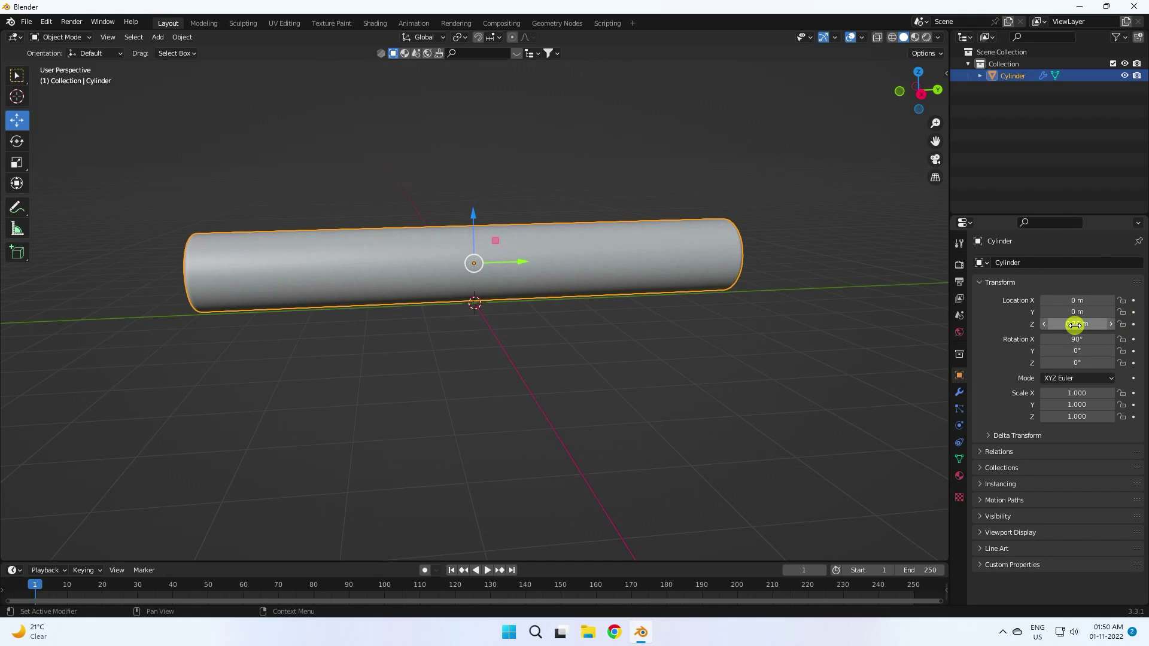
left_click(1075, 325)
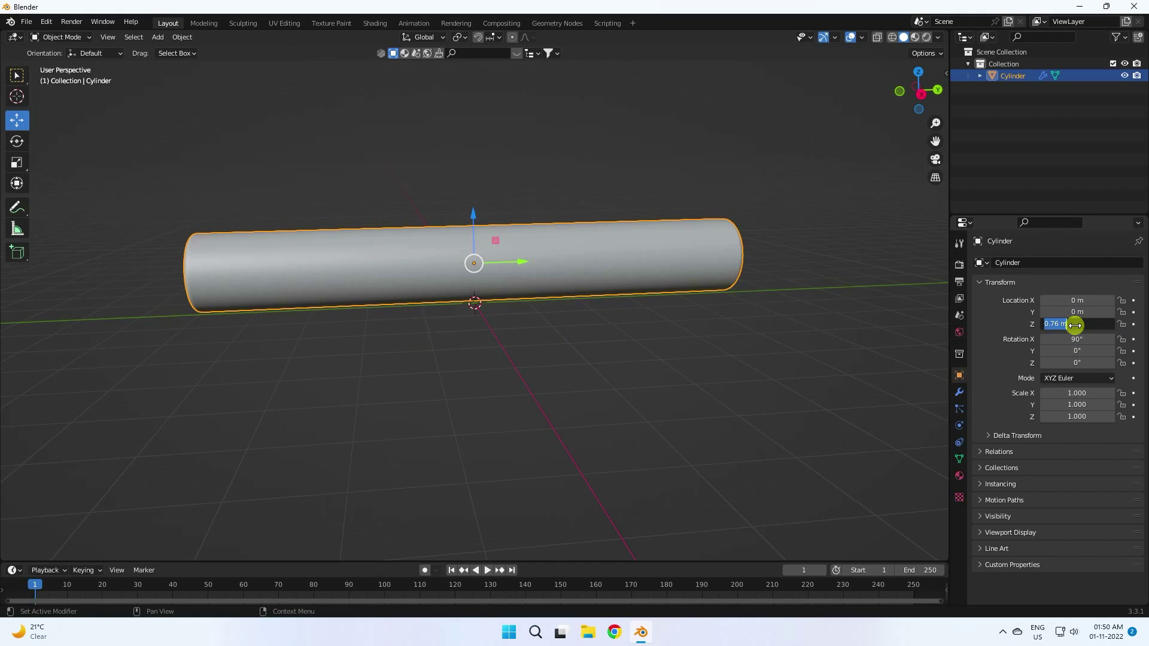
key("Return")
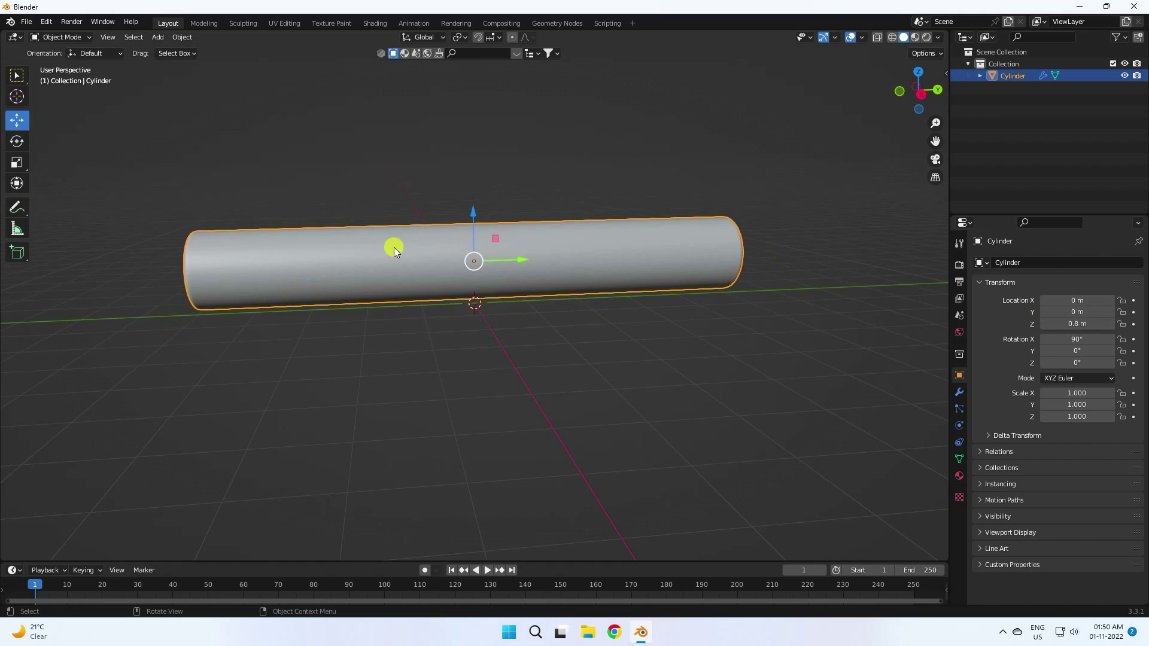
middle_click_drag(392, 250, 500, 237)
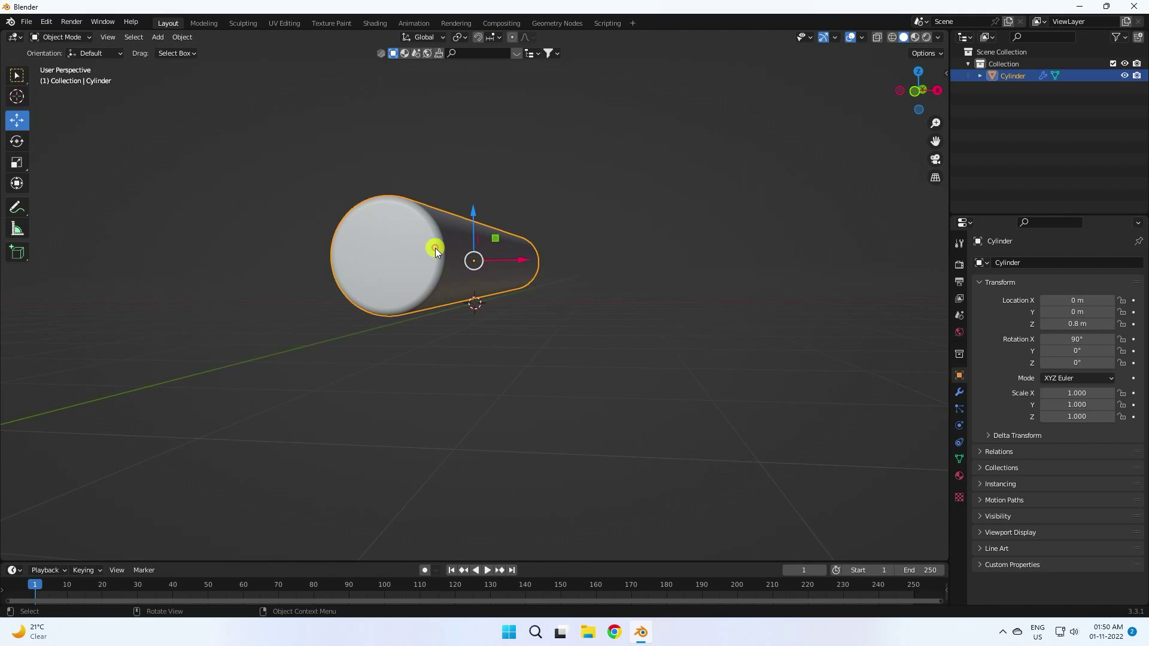
Step: Copy and paste the cylinder, then move the duplicate down along Z
key("ctrl+c")
key("ctrl+v")
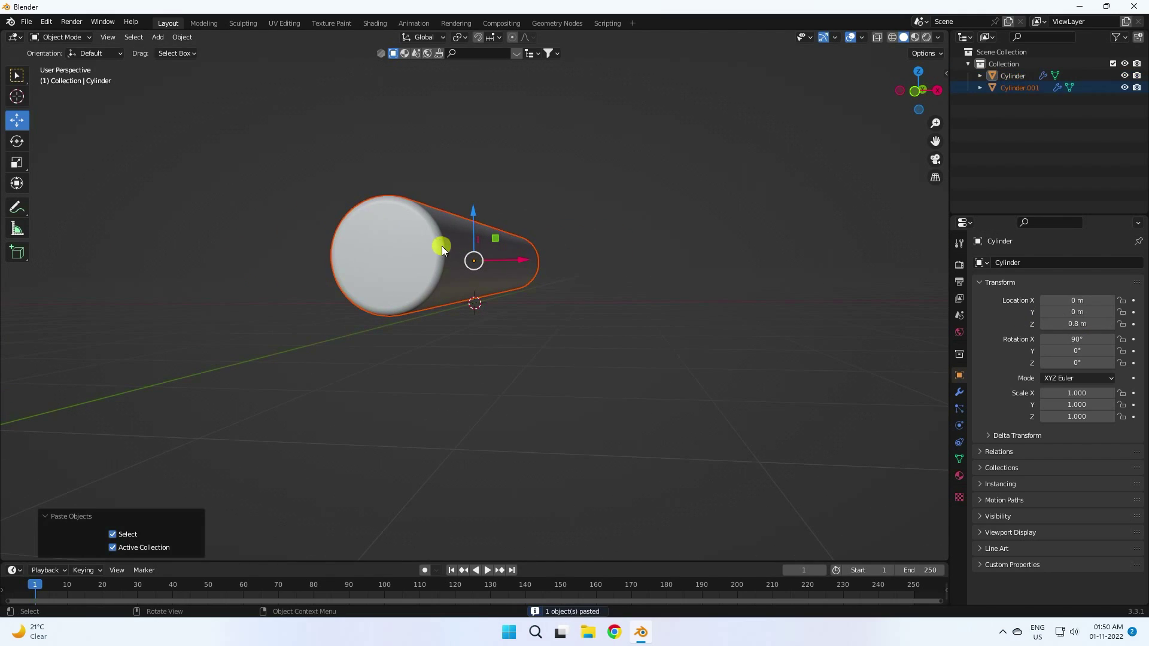
key("g")
key("z")
left_click(479, 302)
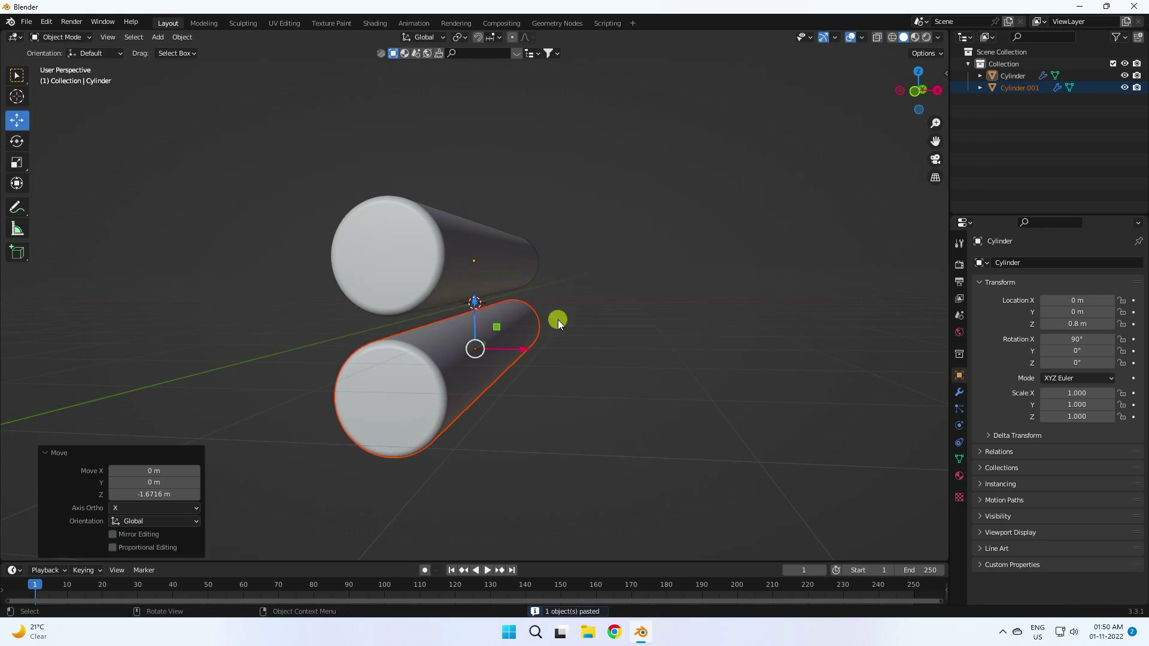
Step: Set the duplicate cylinder's Z location to -0.8 m
left_click(400, 388)
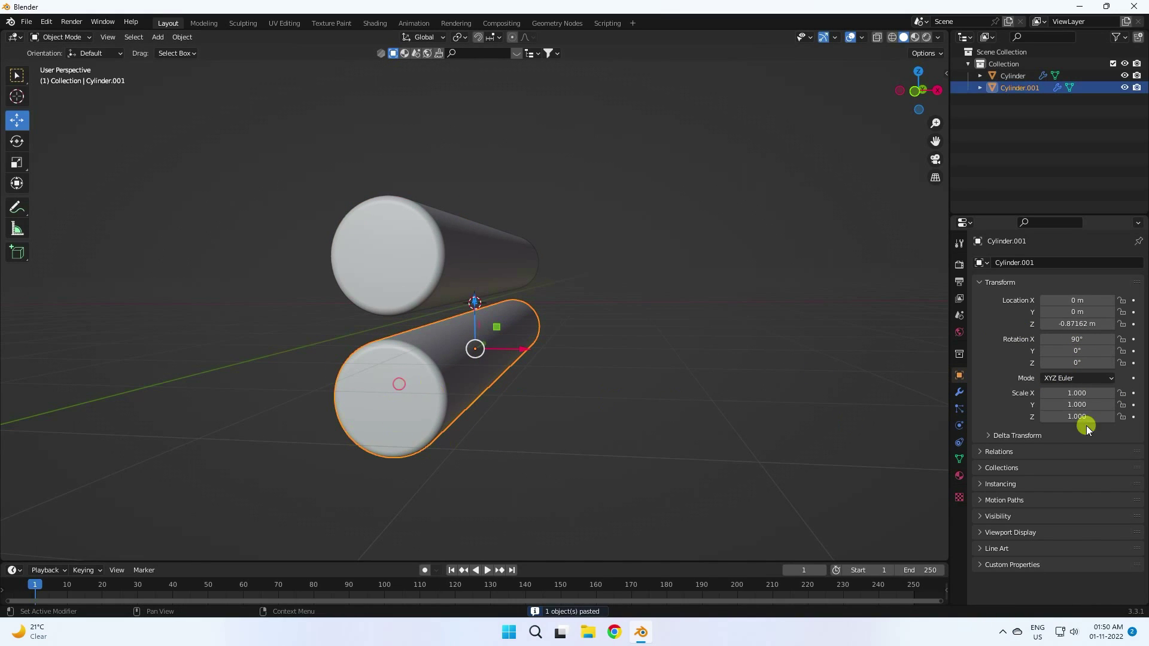
double_click(1077, 324)
key("BackSpace")
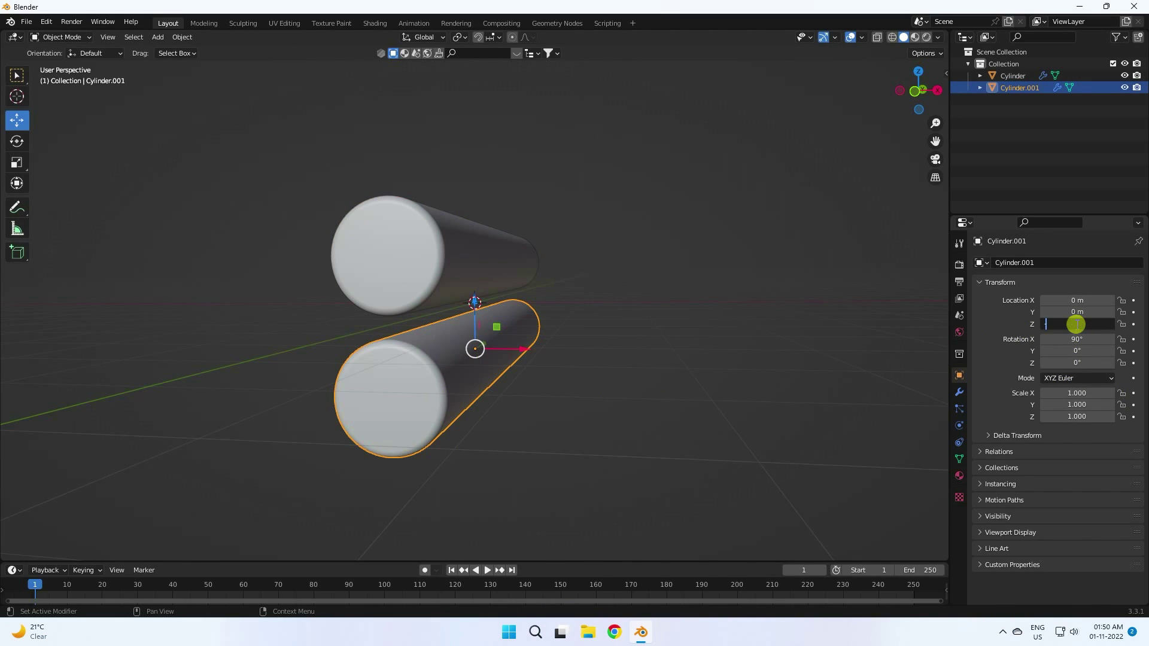
key("Return")
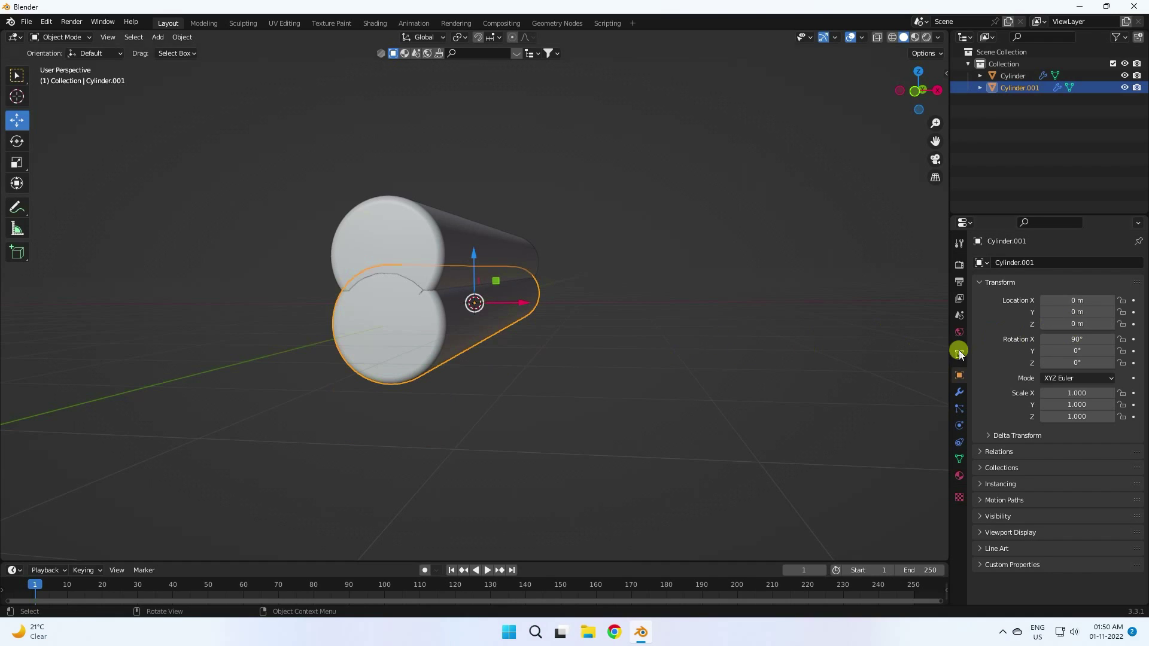
double_click(1066, 324)
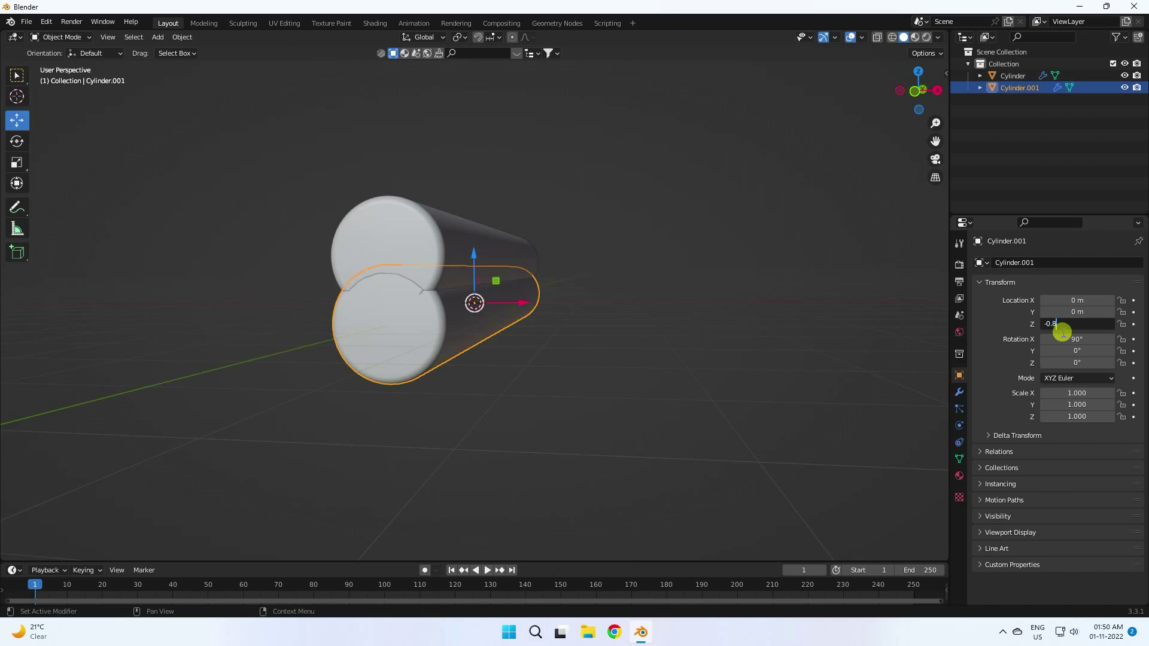
key("Return")
middle_click_drag(557, 359, 532, 383)
left_click(500, 393)
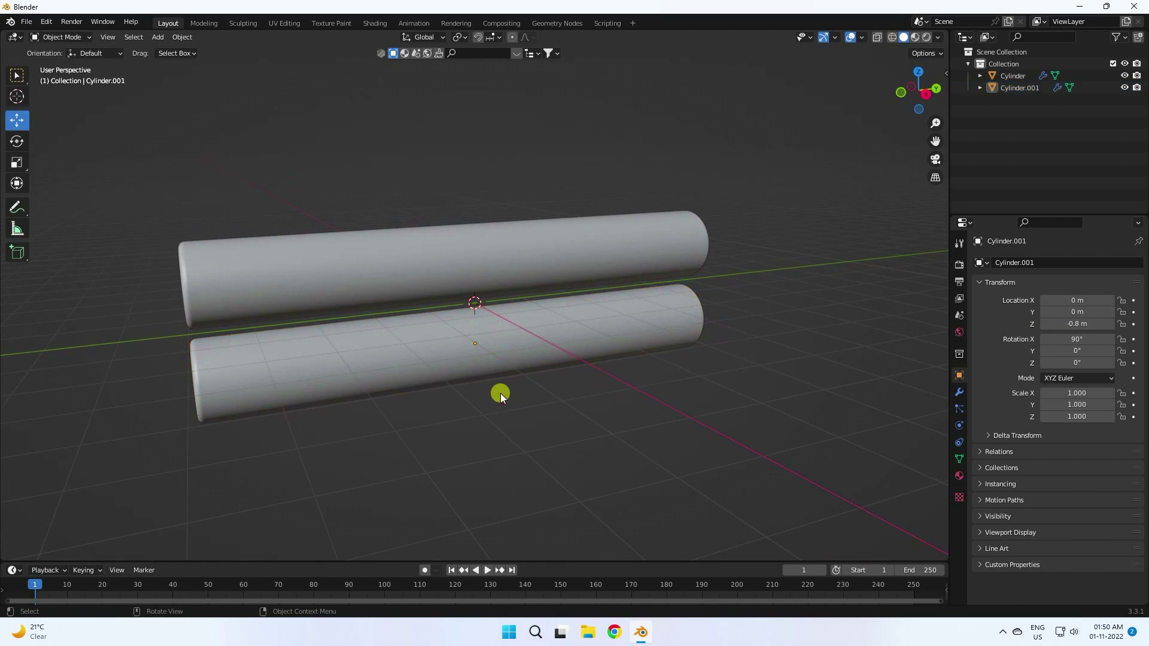
middle_click_drag(468, 326, 457, 353)
Step: Set the timeline End to 300 and keyframe the upper cylinder's Z location 0.8 m at frame 1
left_click(370, 257)
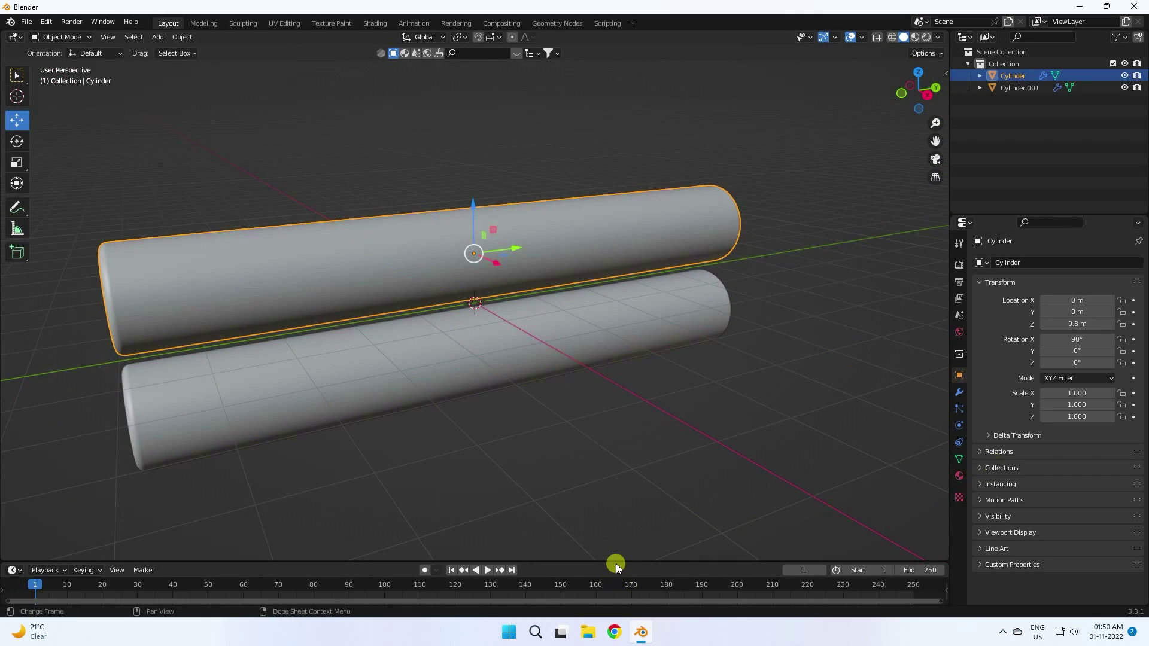
left_click_drag(616, 564, 616, 526)
left_click(926, 534)
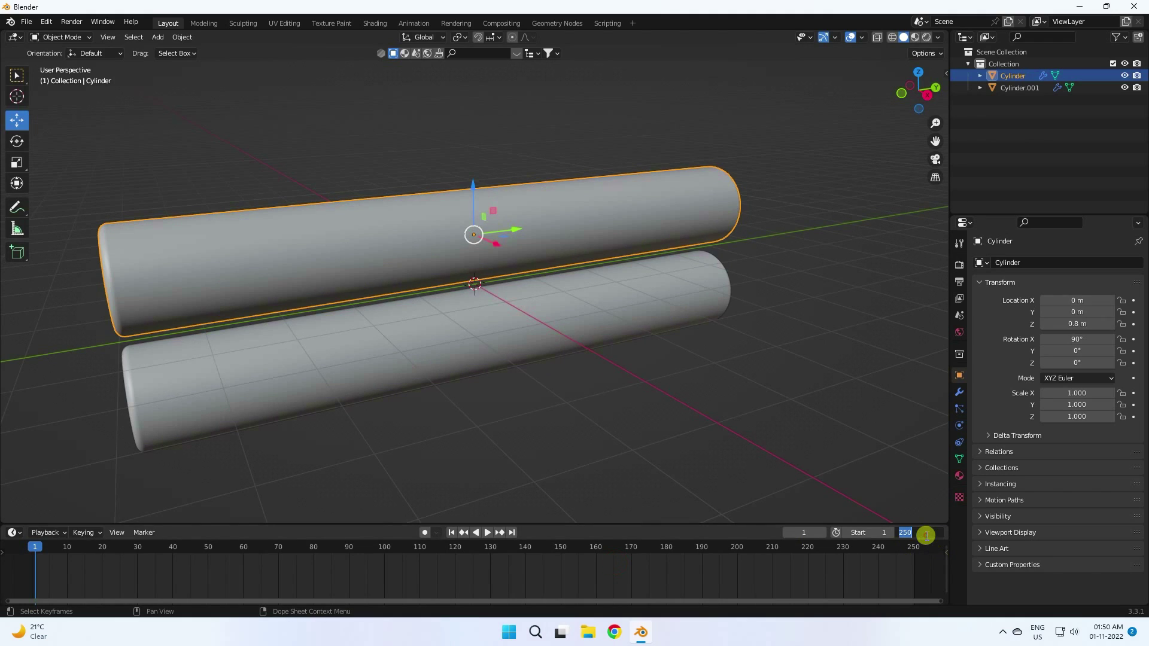
type("300")
key("Return")
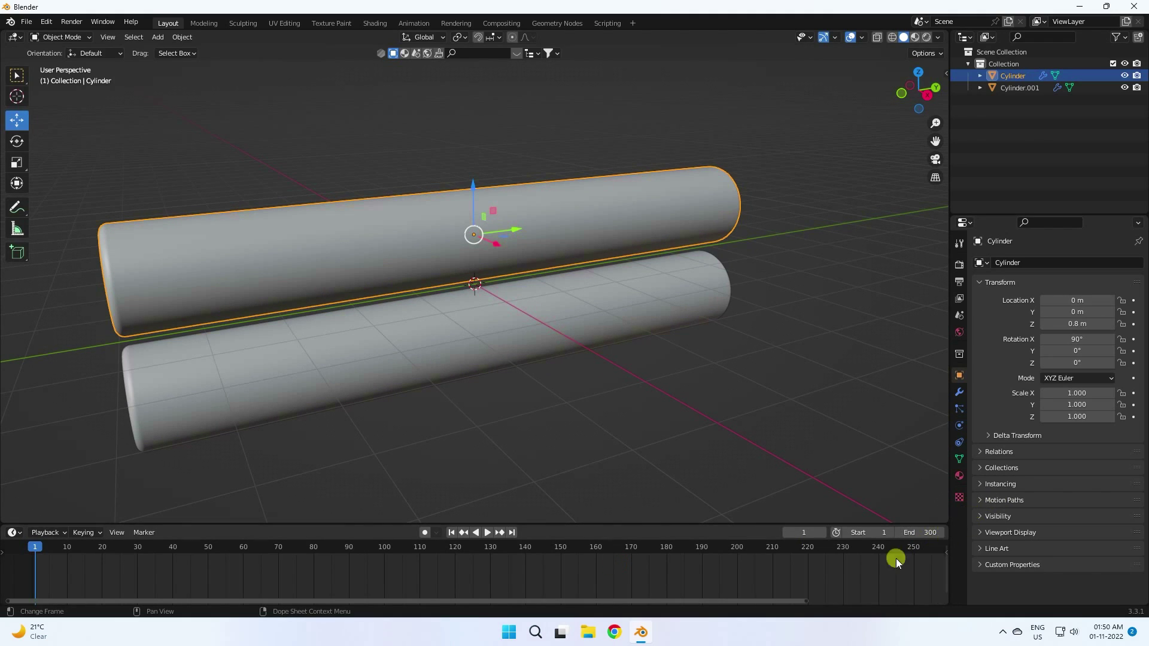
left_click_drag(803, 601, 1035, 598)
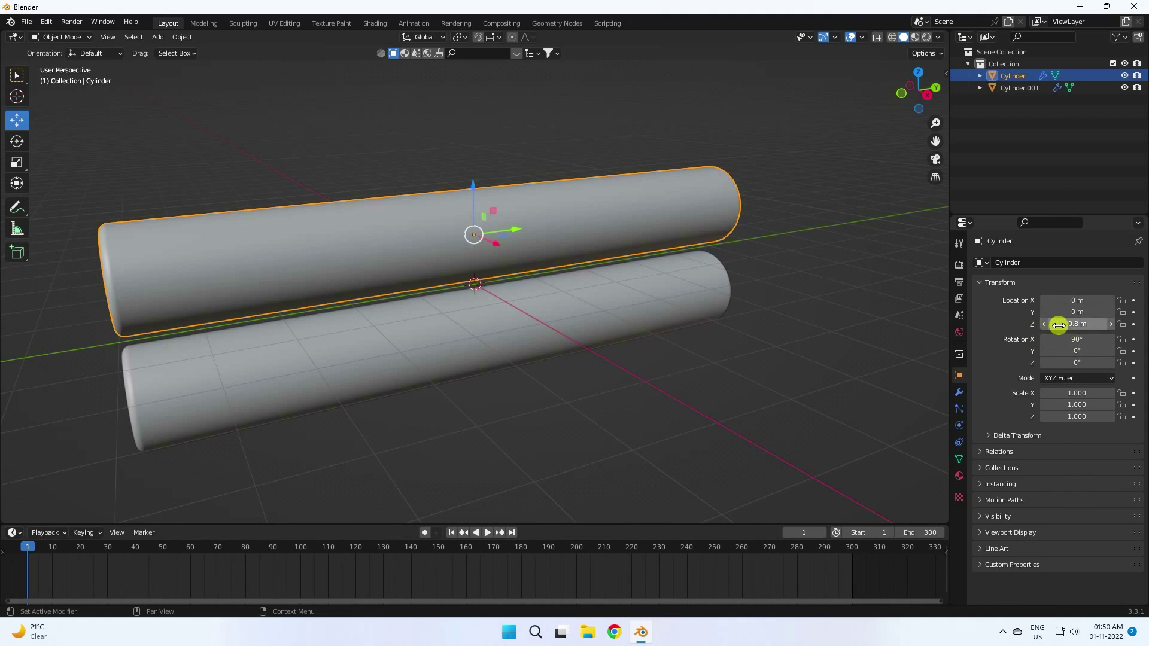
left_click(1134, 325)
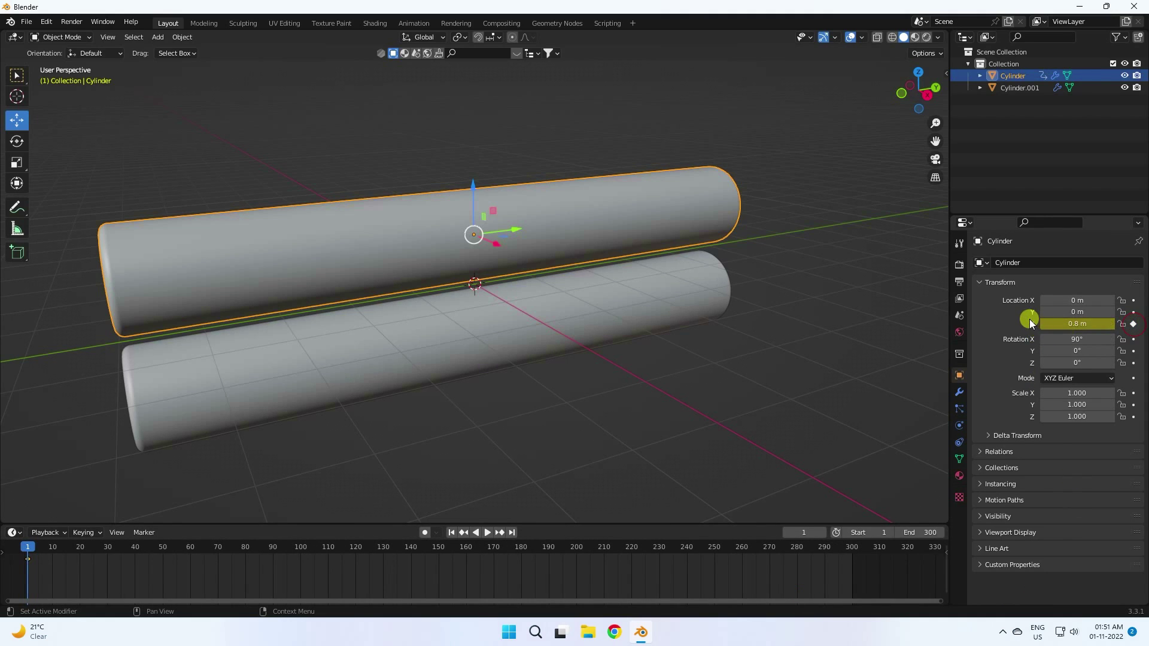
Step: Key the upper cylinder's Z rotation at frame 1 and key Z location 1.2 m at frame 250
left_click_drag(1072, 339, 1078, 363)
left_click(1134, 363)
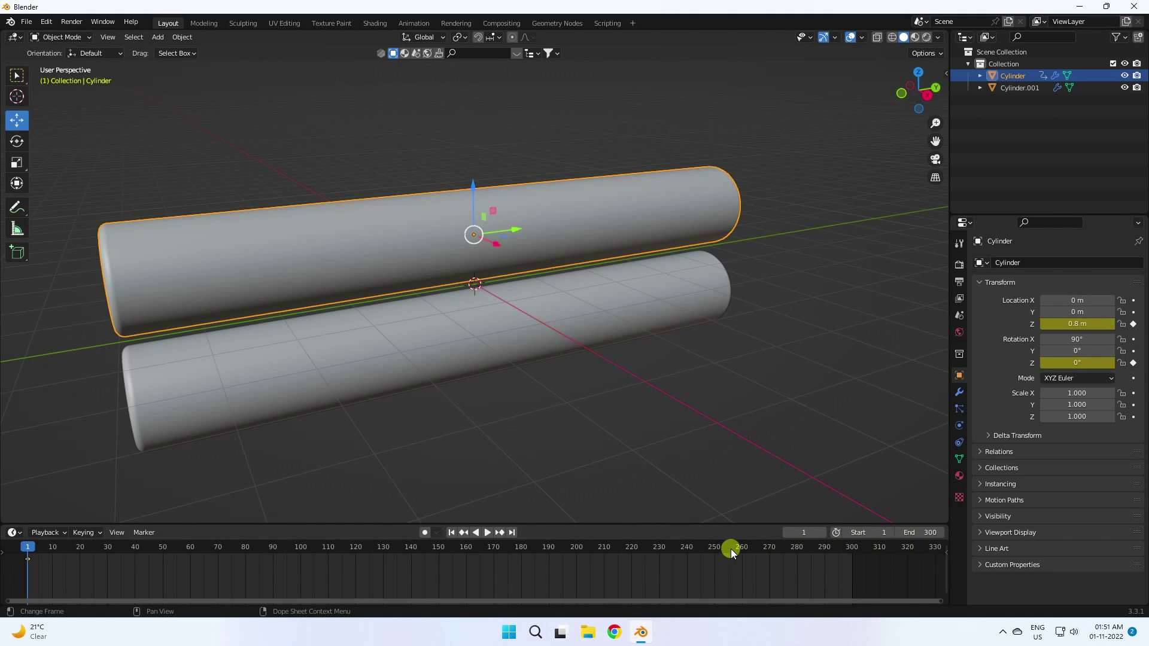
left_click_drag(731, 548, 715, 547)
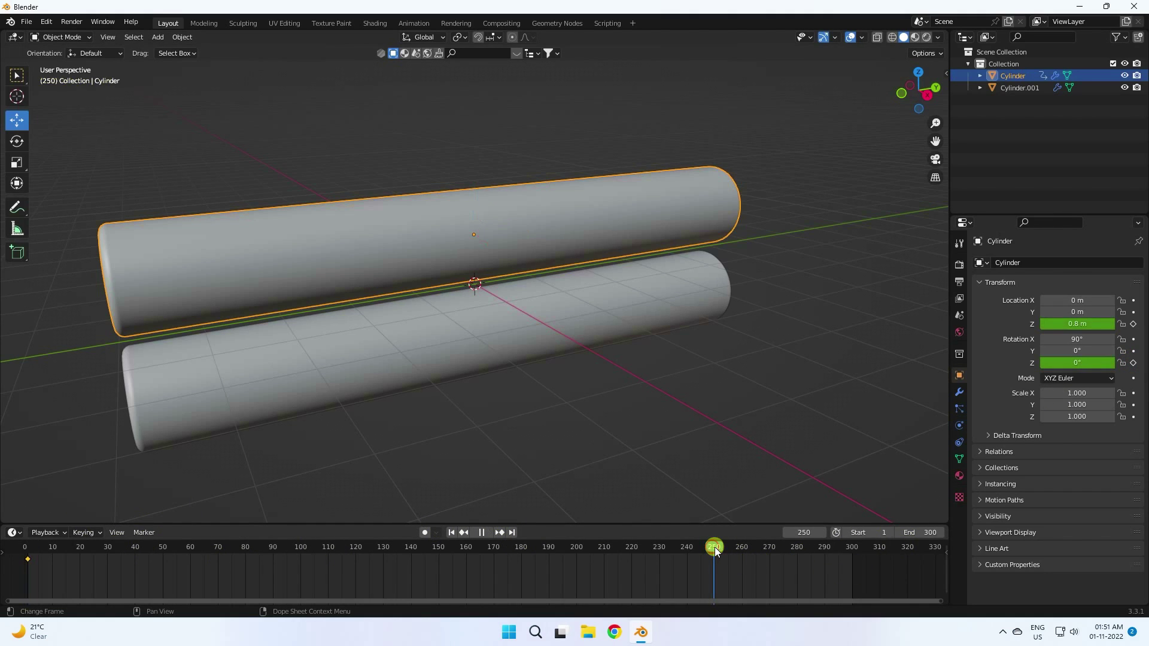
left_click(1071, 324)
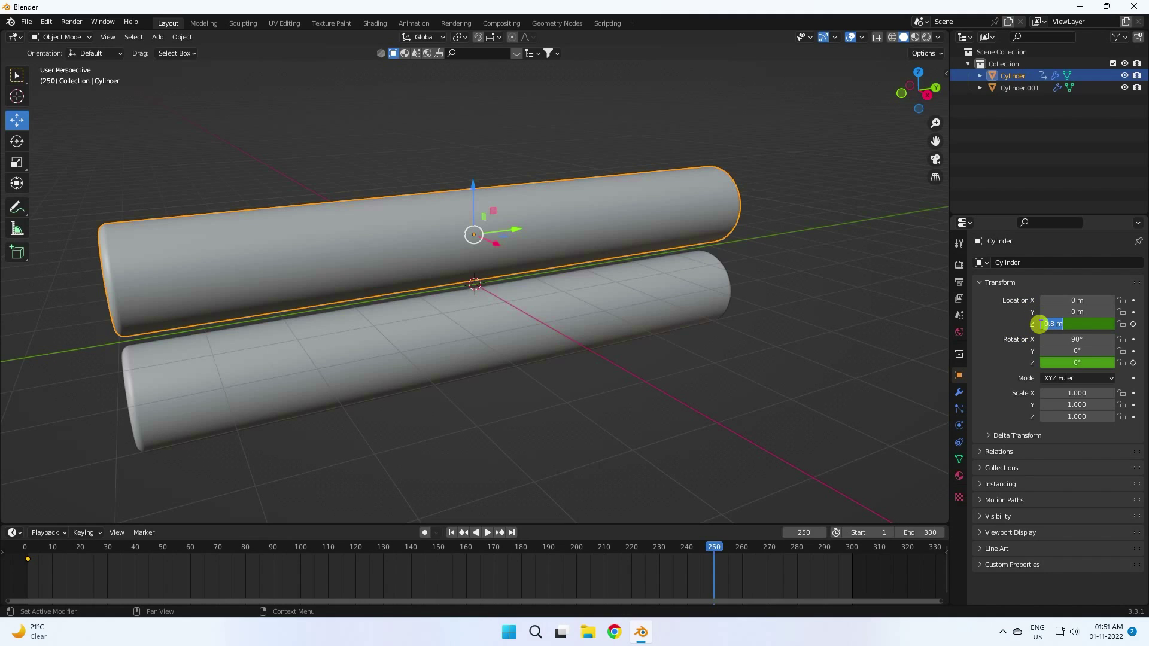
type("1.2")
key("Return")
left_click(1134, 324)
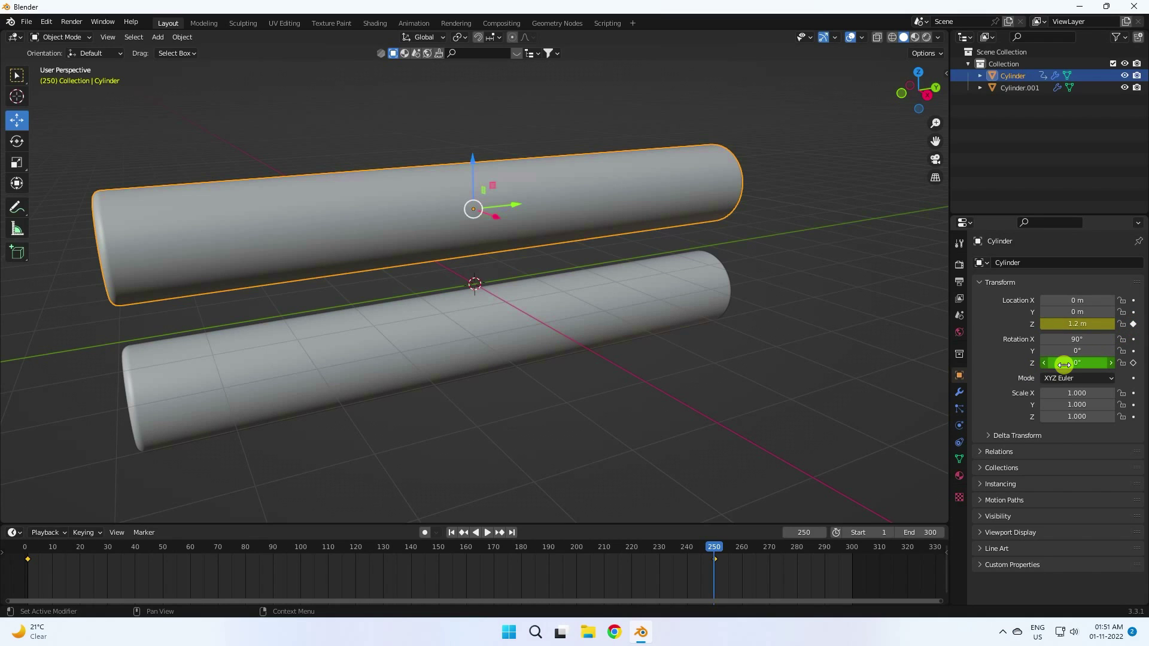
Step: Set and keyframe Z rotation of 180° at frame 250
left_click(1063, 365)
type("180")
key("Return")
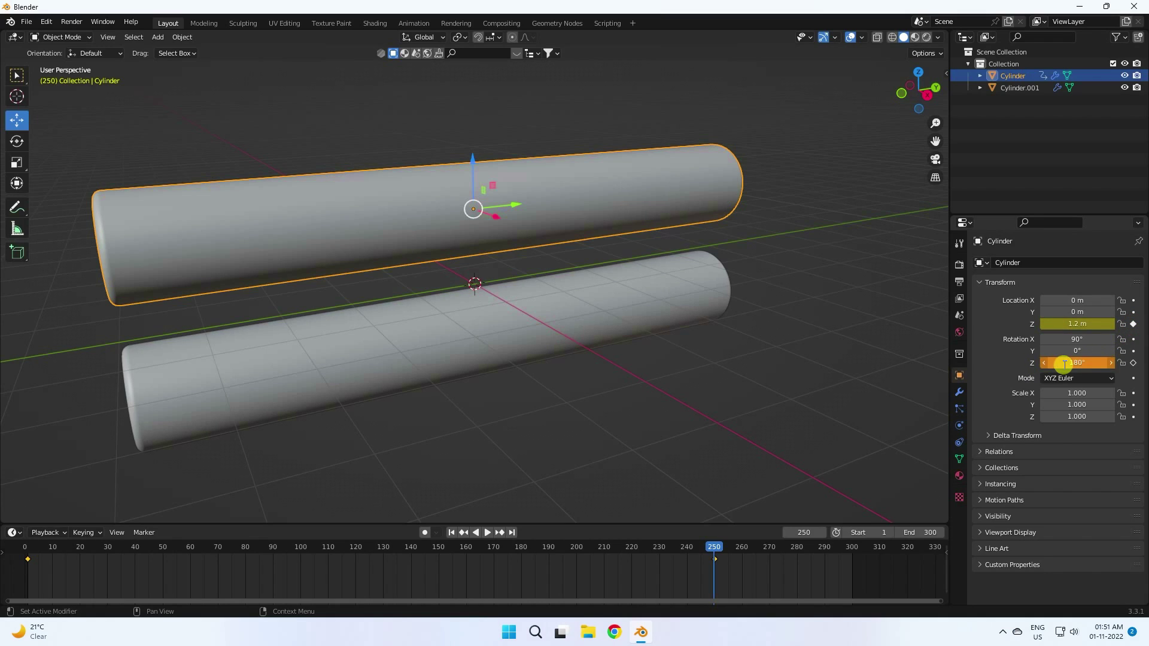
left_click(1134, 362)
Step: Play the animation from frame 1, then select the lower cylinder
left_click(451, 533)
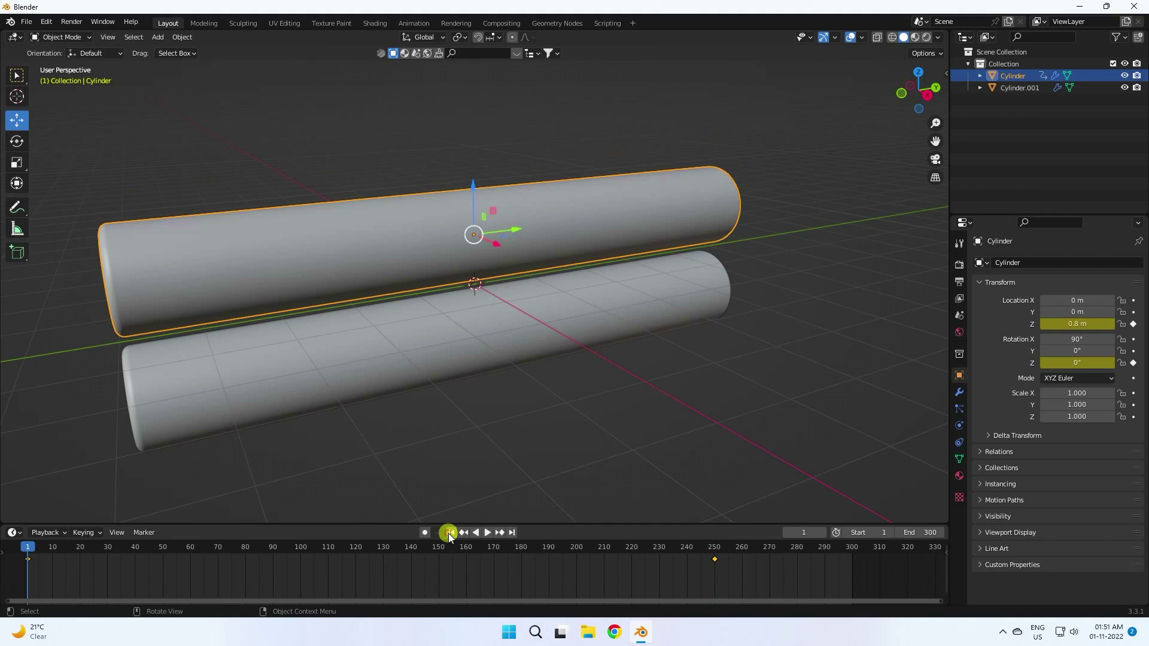
left_click(489, 533)
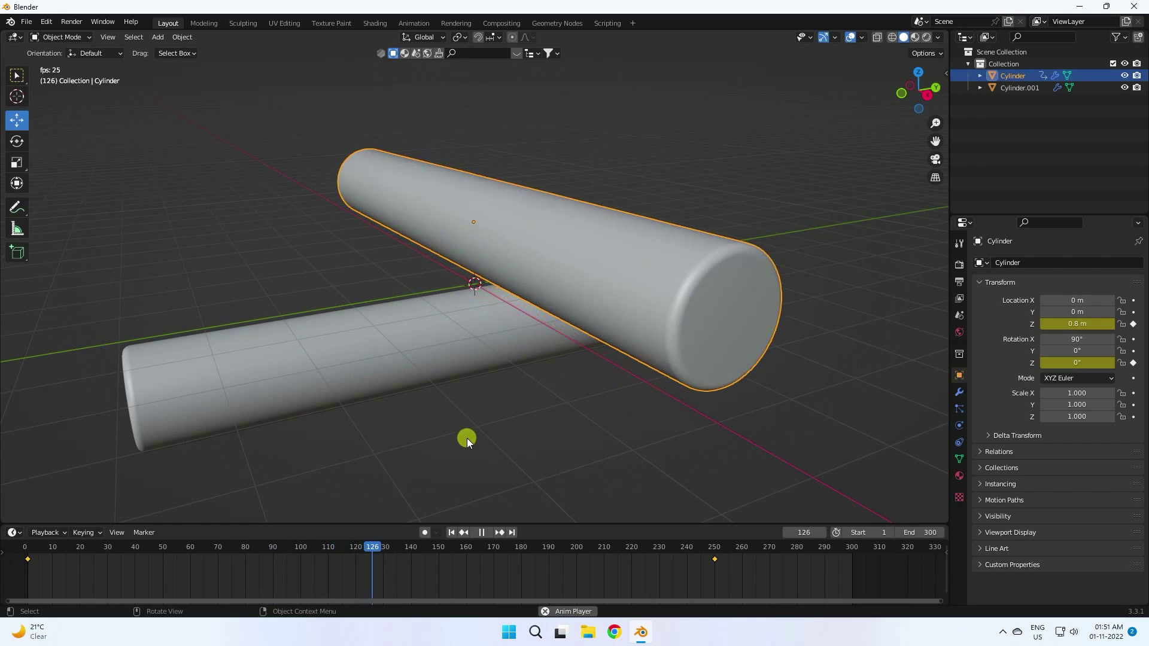
left_click(452, 533)
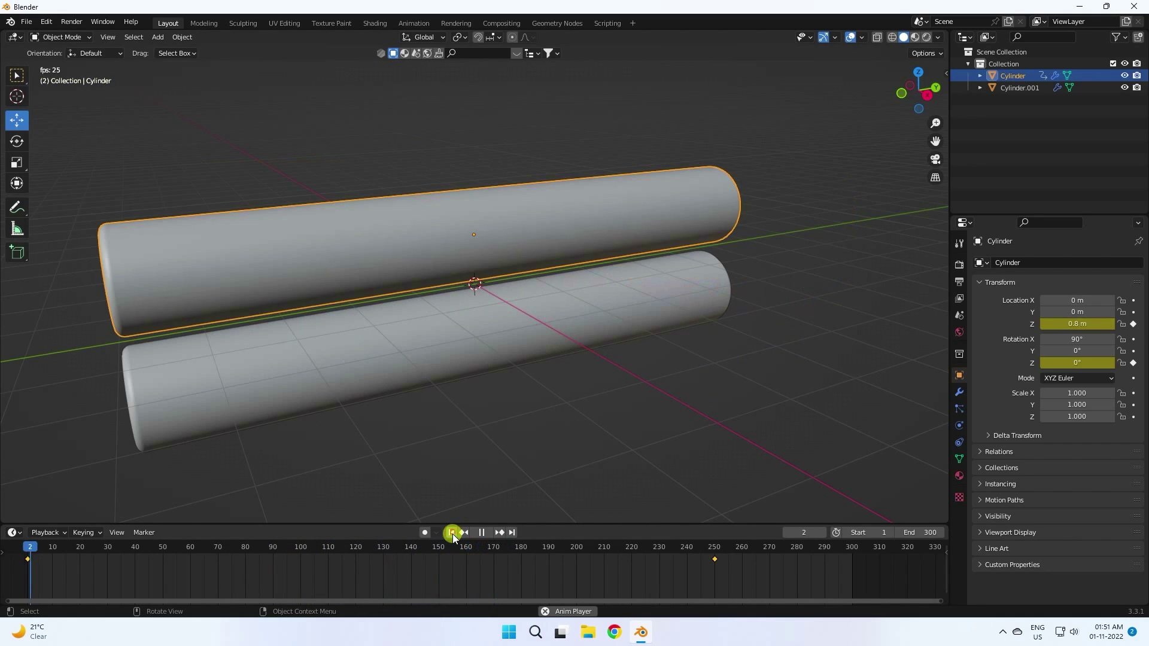
left_click(482, 533)
left_click(451, 533)
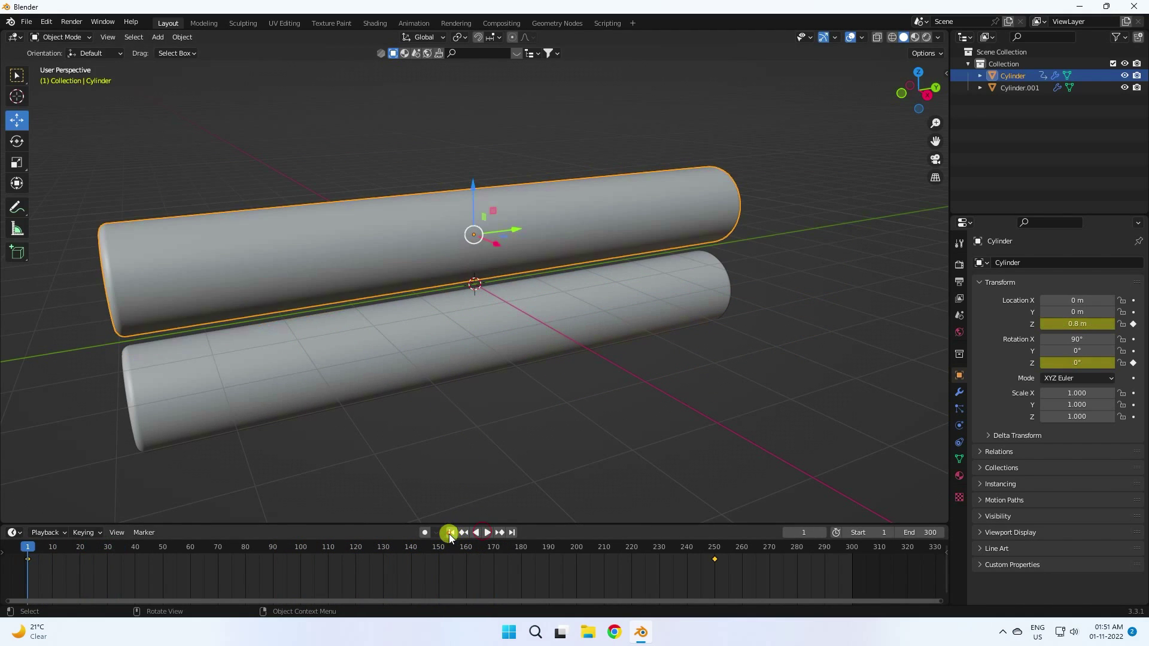
left_click(416, 348)
left_click(1123, 328)
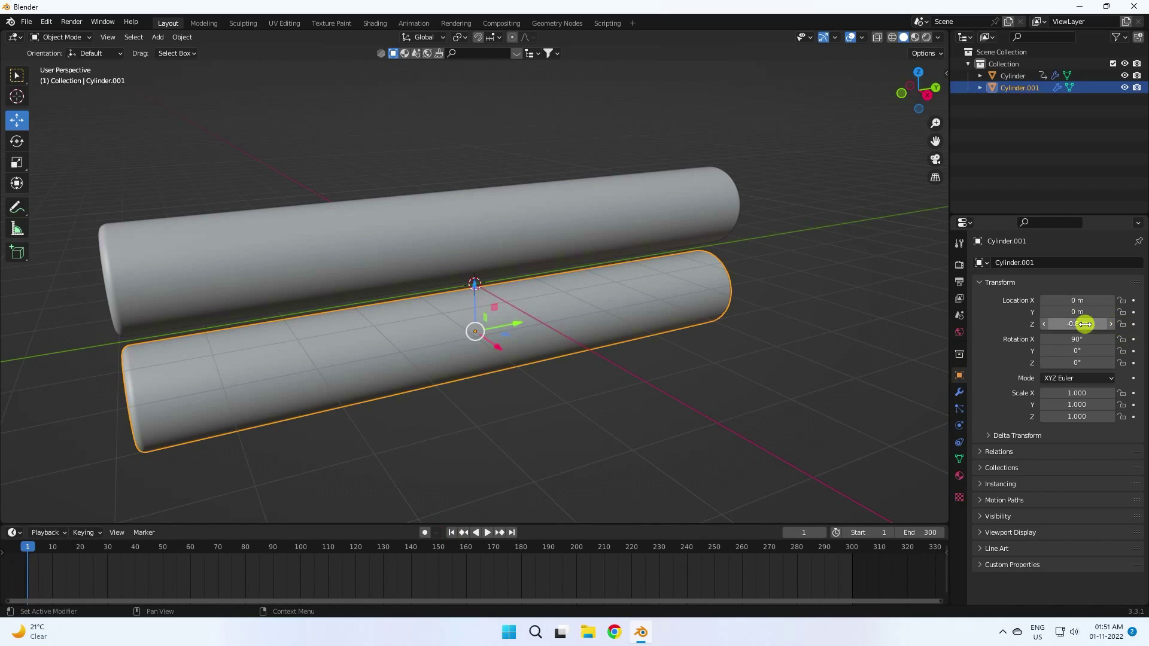
Step: Key the lower cylinder's Z location and rotation at frame 1, then key Z -1.2 m at frame 250
left_click(1133, 323)
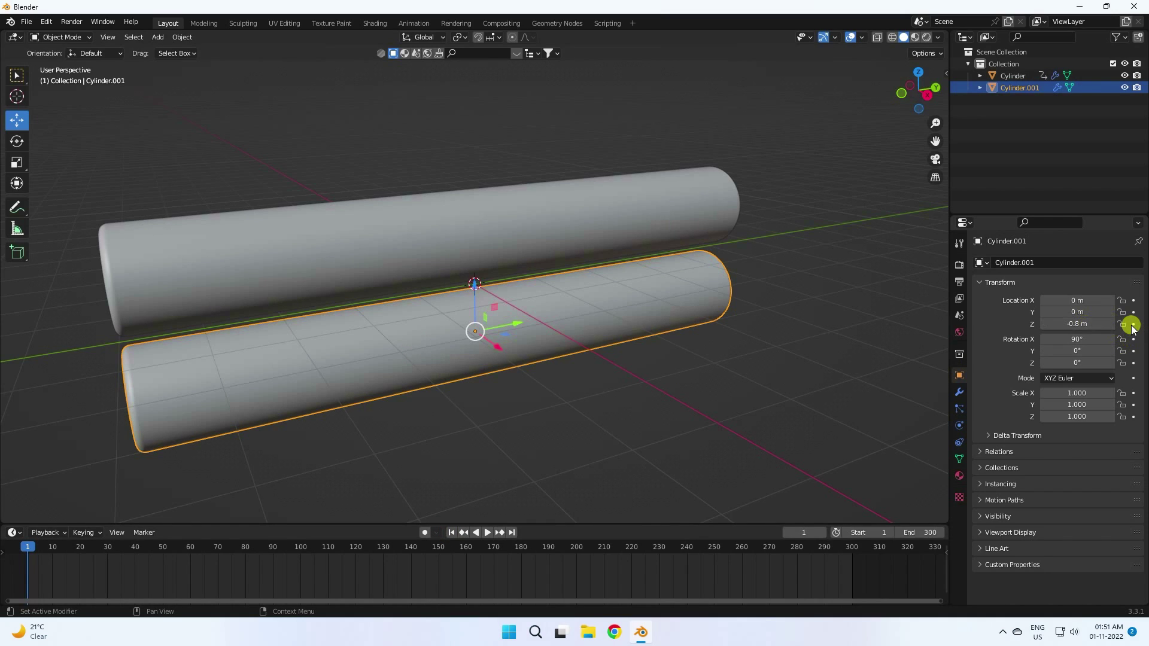
left_click(1133, 363)
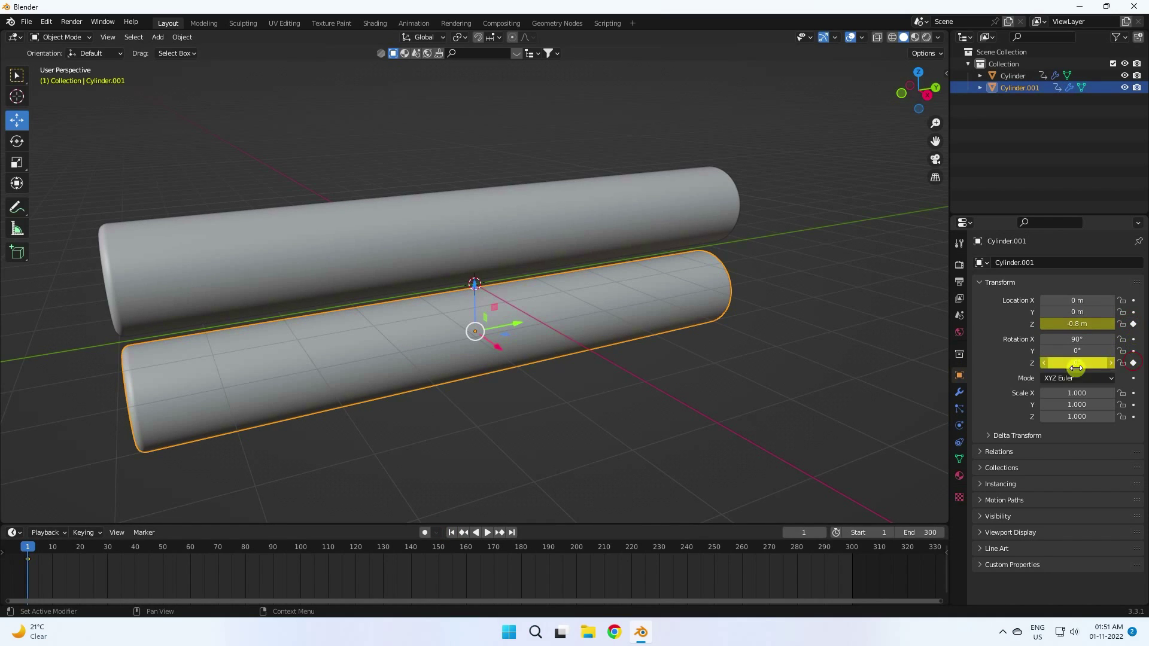
left_click(715, 547)
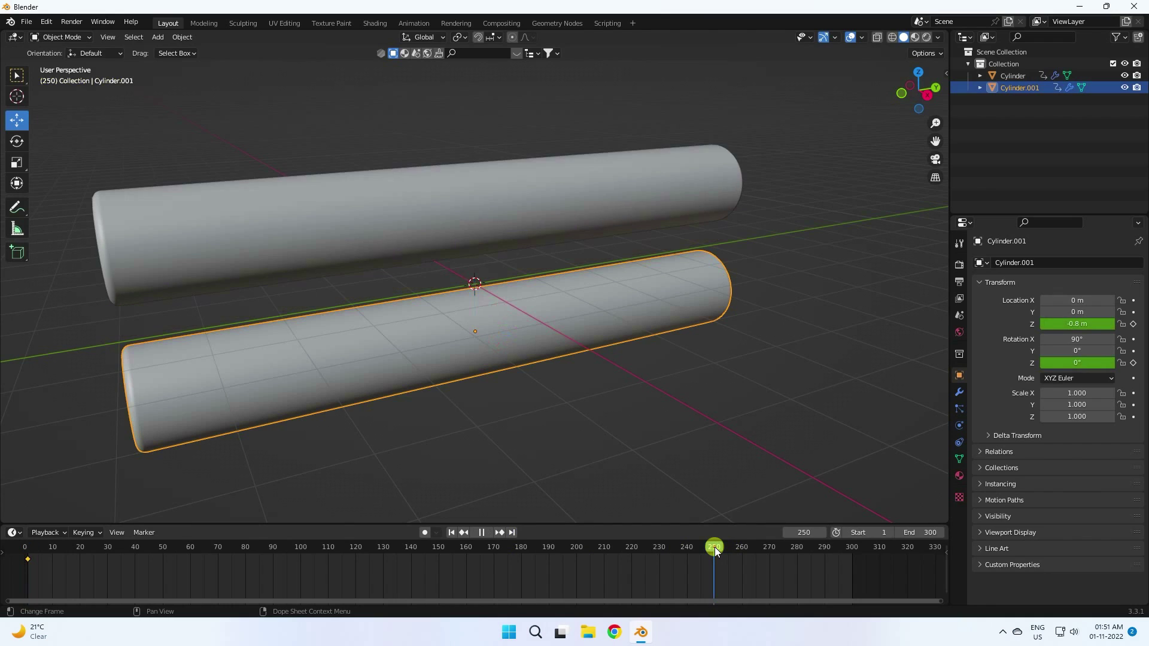
left_click(1075, 324)
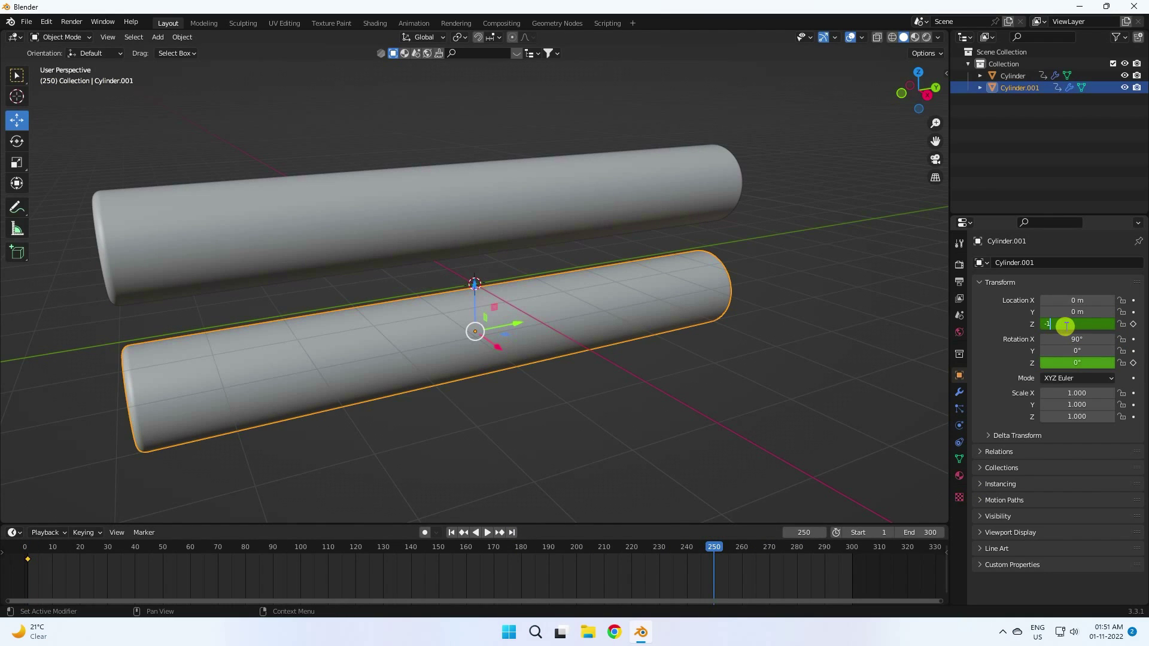
type("-1.2")
key("Return")
left_click(1133, 323)
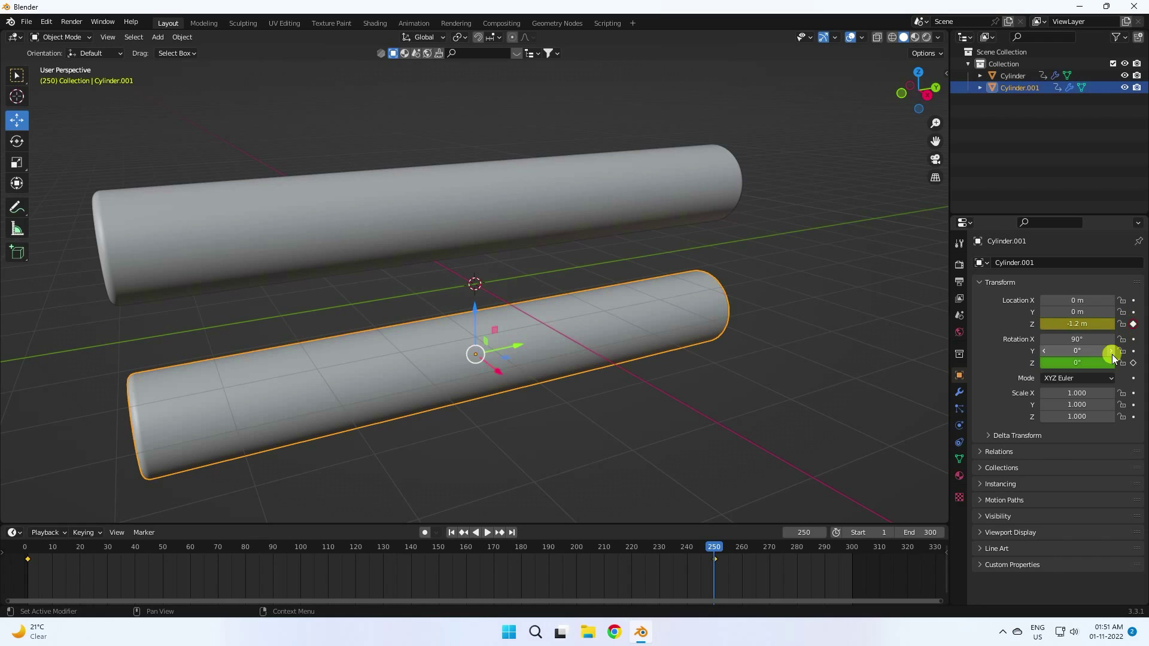
Step: Set and keyframe the lower roller's Z rotation of -180° at frame 250
left_click(1077, 364)
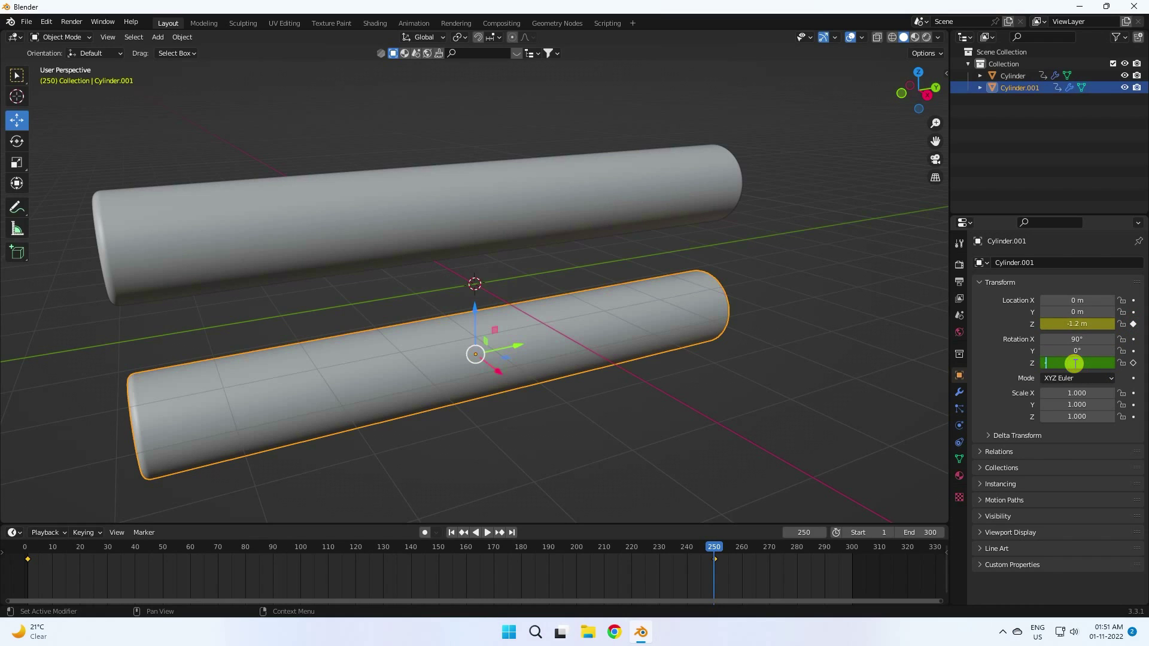
type("-180")
key("Return")
left_click(1133, 363)
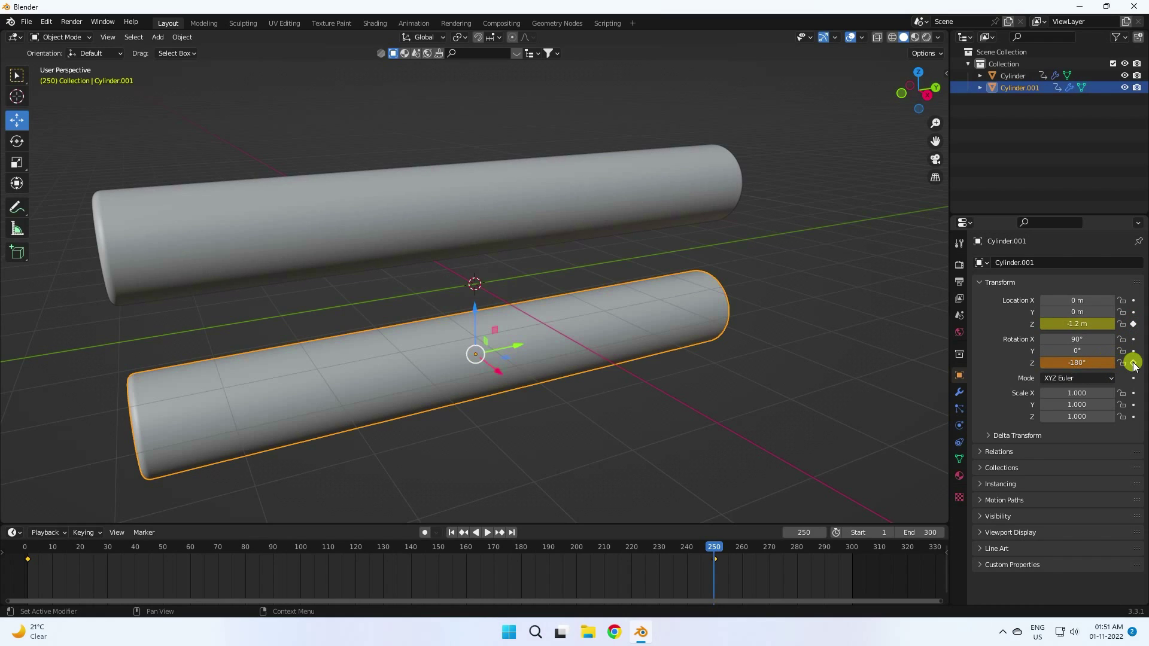
Step: Play the roller animation from frame 1, then rewind and reselect the lower roller
left_click(452, 532)
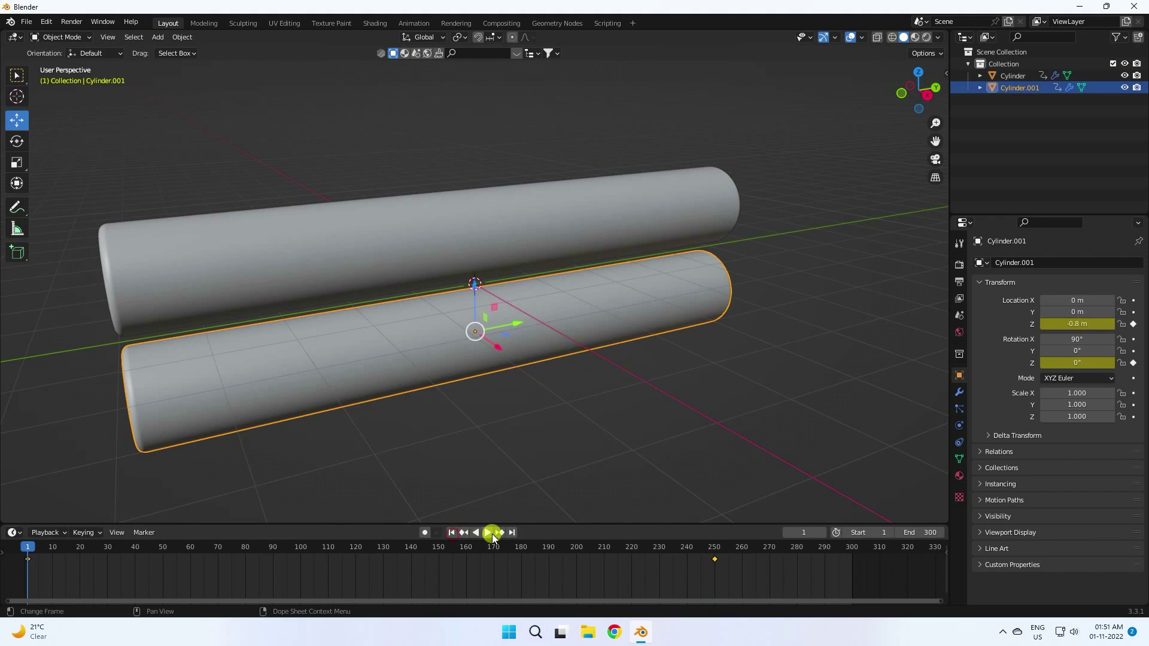
left_click(487, 533)
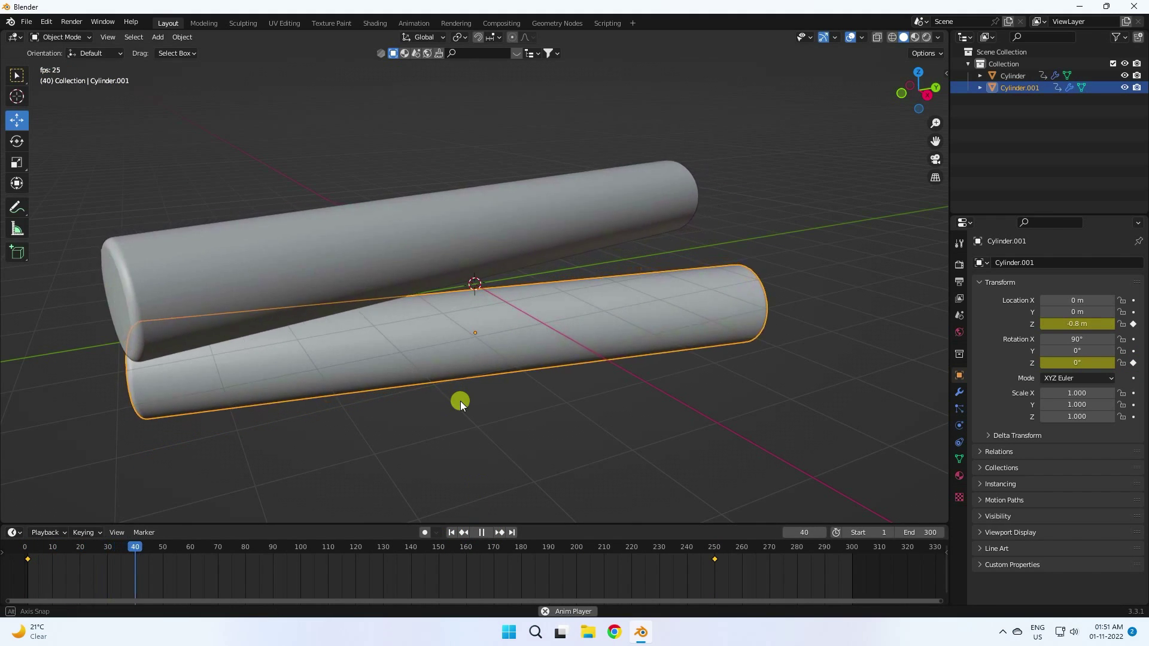
middle_click_drag(461, 398, 444, 380)
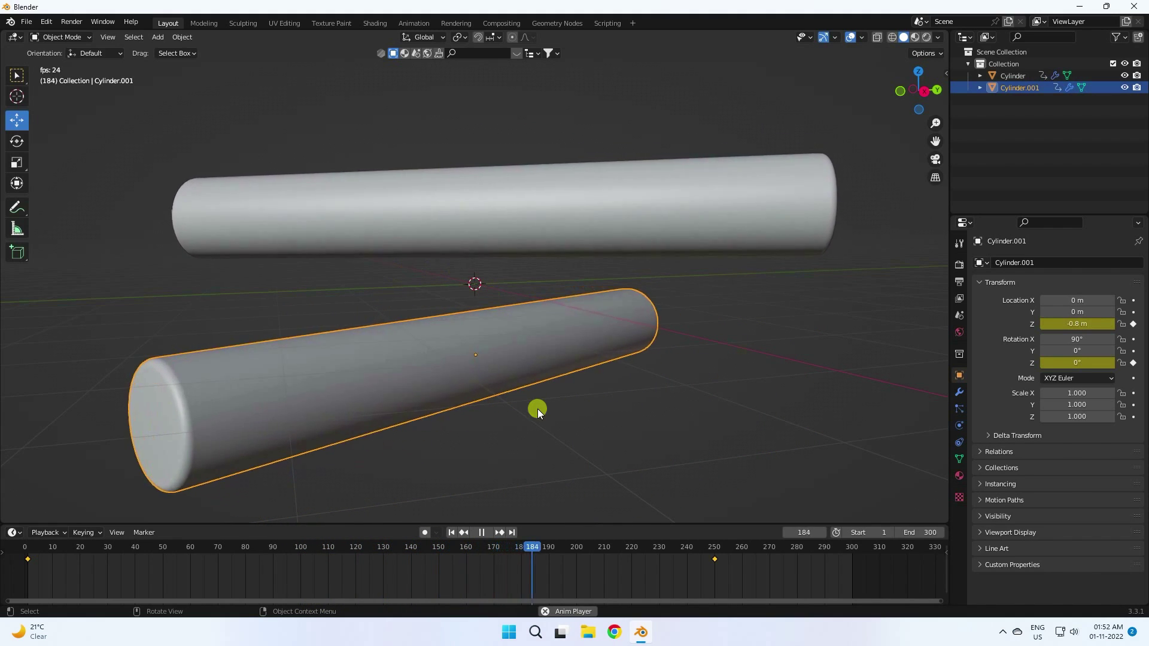
left_click(482, 532)
middle_click_drag(481, 444, 473, 545)
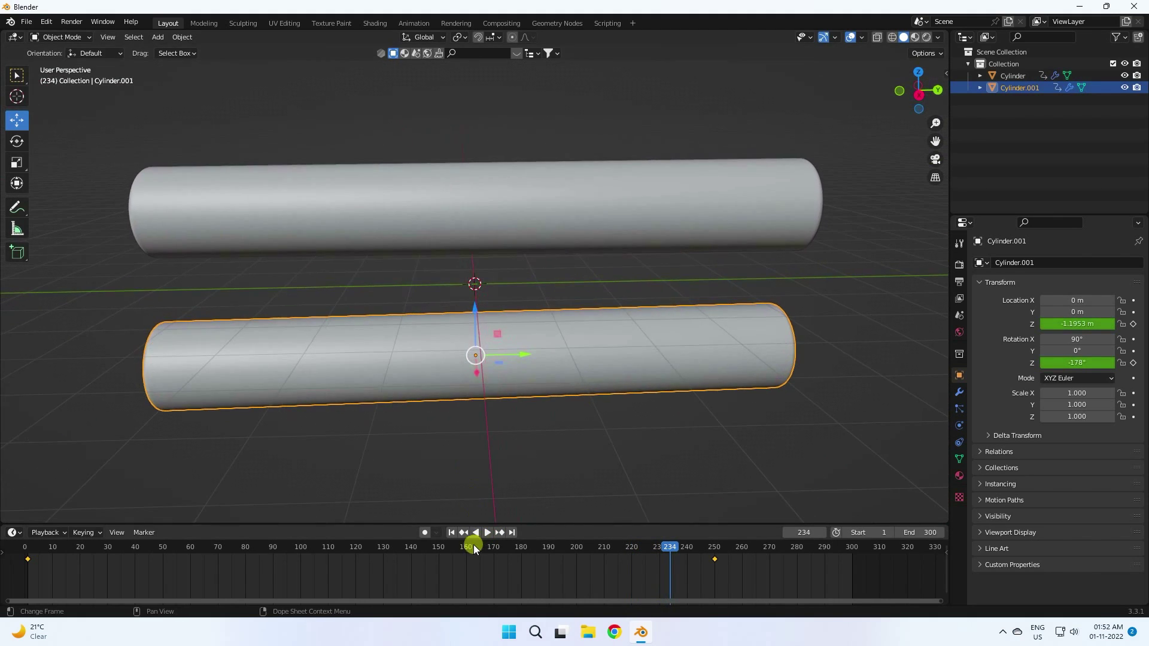
left_click(452, 534)
left_click(243, 303)
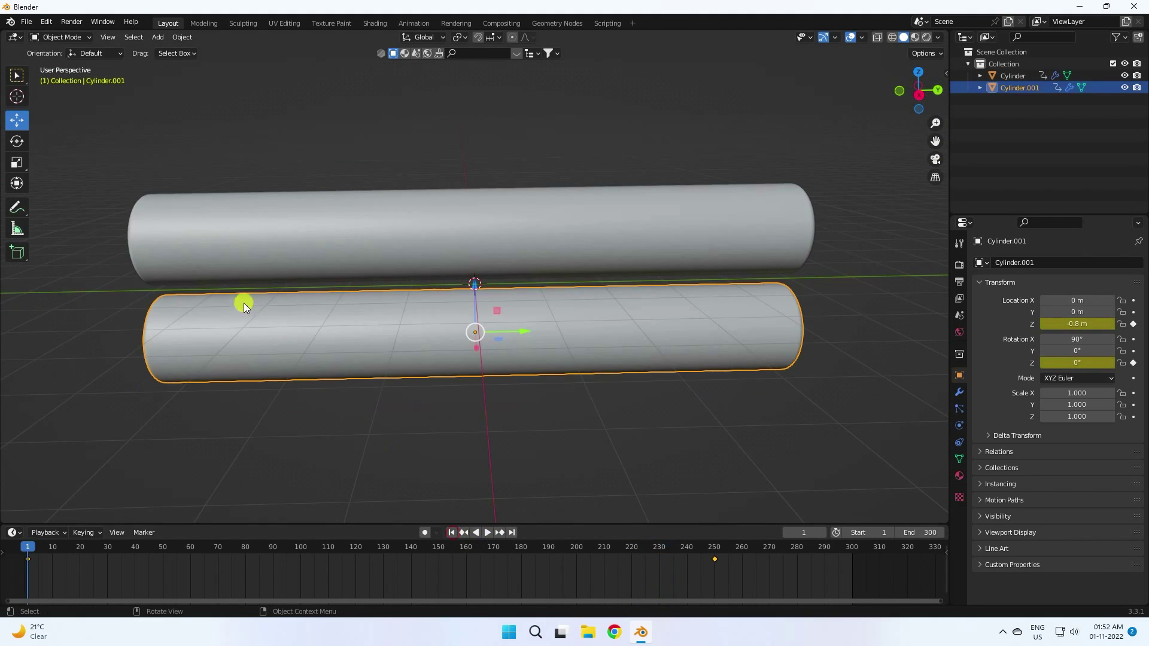
Step: Add a new cylinder and rotate it 90° on X so it lies flat
left_click(158, 36)
mouse_move(183, 49)
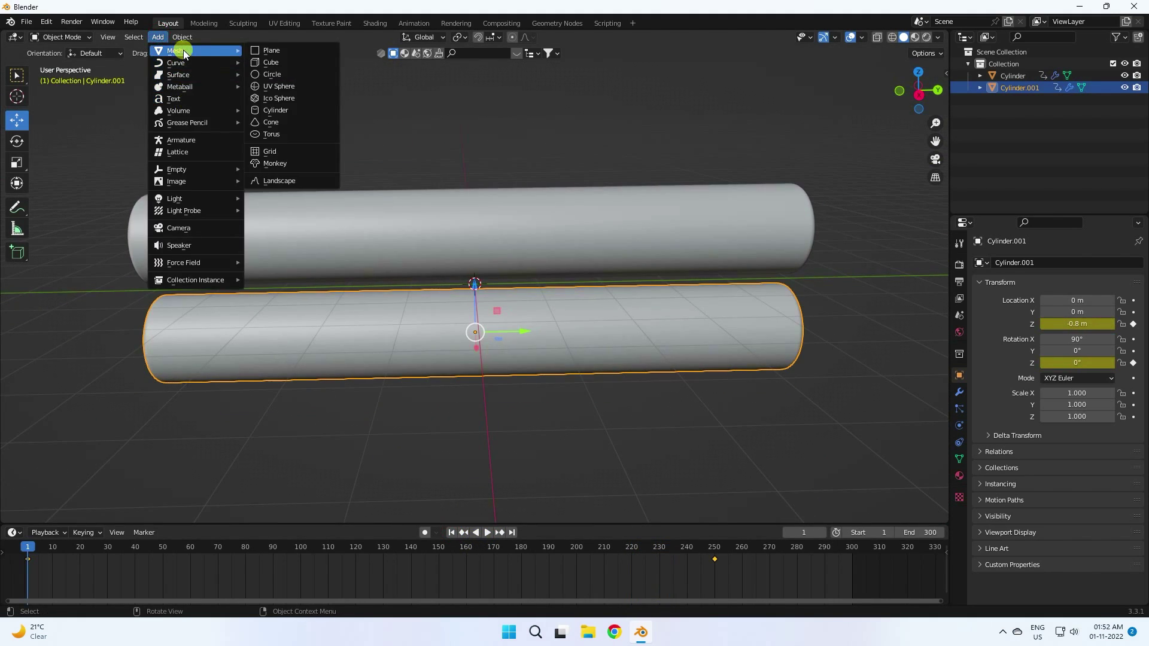
left_click(287, 110)
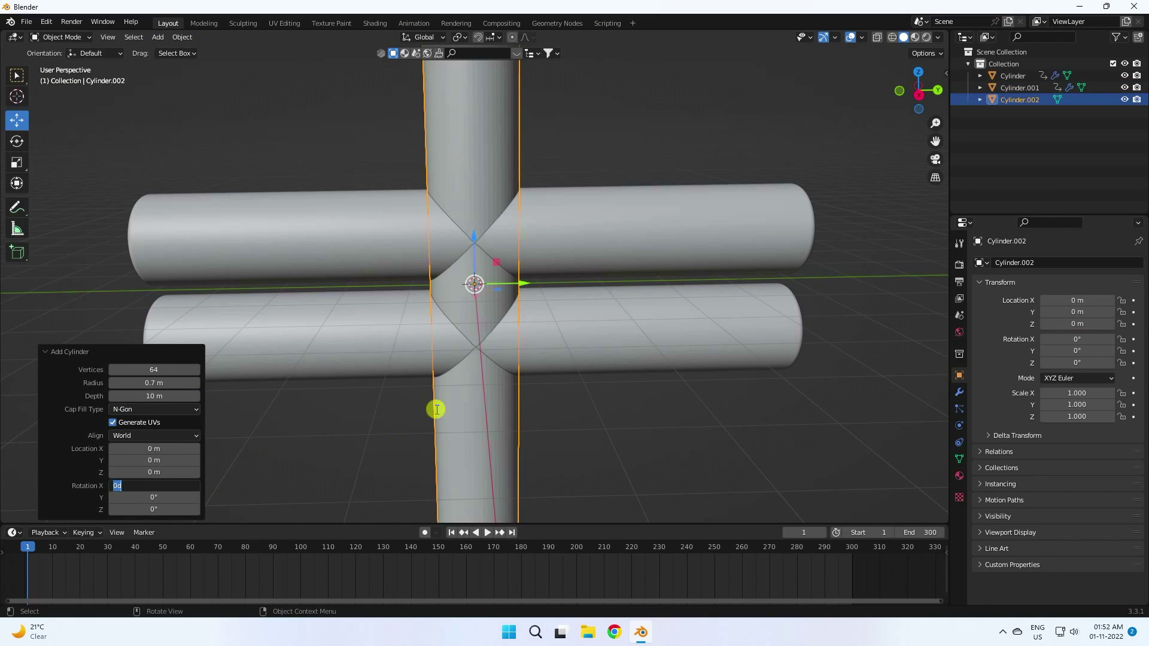
left_click_drag(150, 485, 569, 435)
left_click(128, 486)
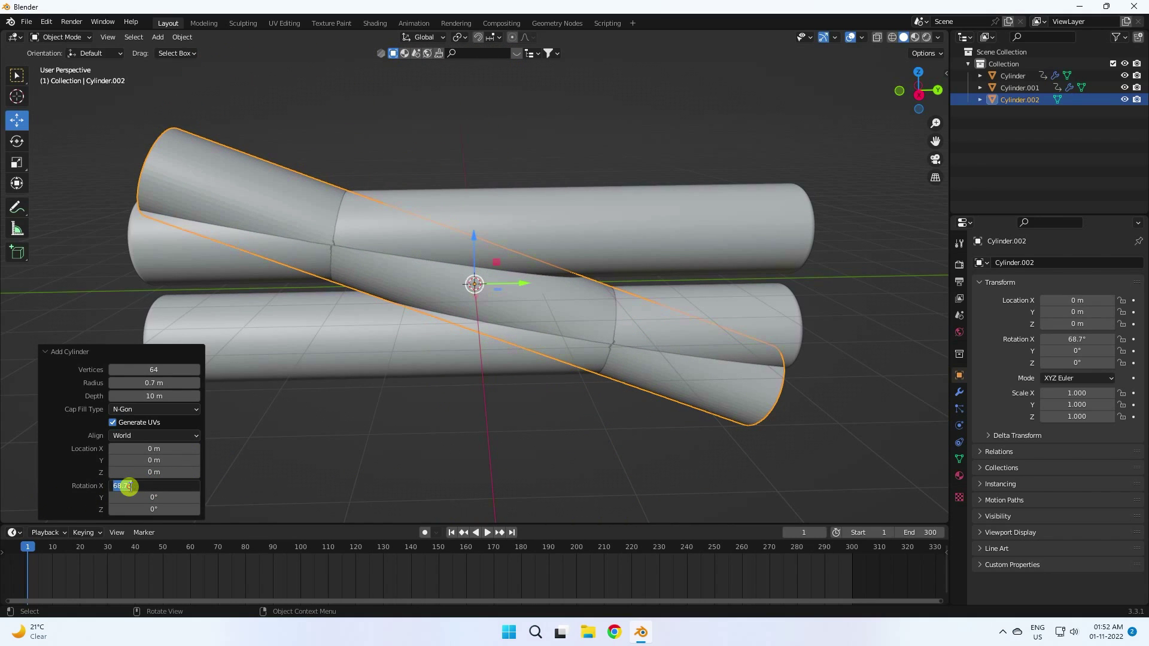
type("90")
key("Return")
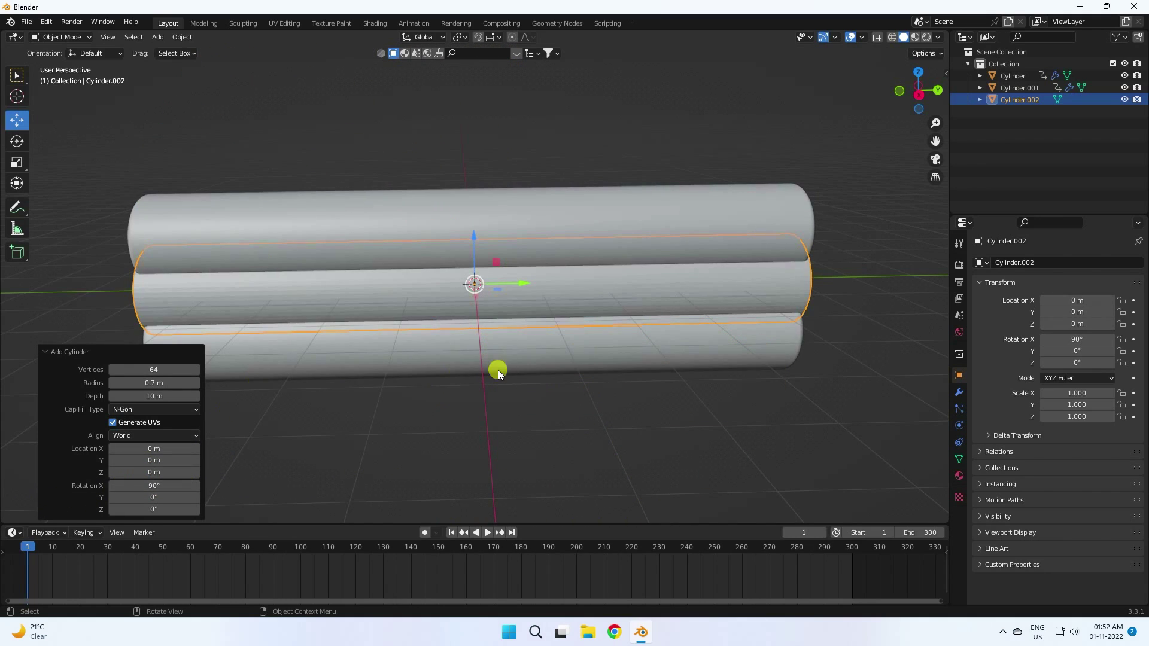
Step: Set the new cylinder's radius to 1.6 m and depth to 1.5 m
key("KP_1")
scroll(477, 240, "up", 2)
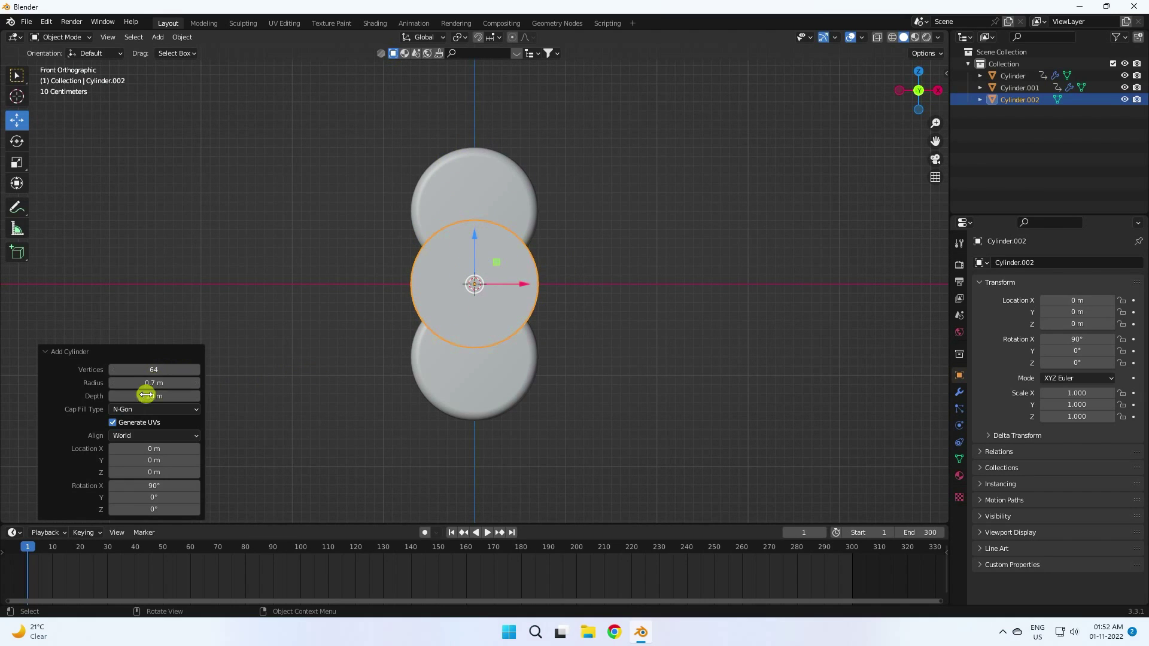
mouse_move(161, 383)
left_mouse_down()
mouse_move(210, 383)
mouse_move(149, 385)
left_mouse_up()
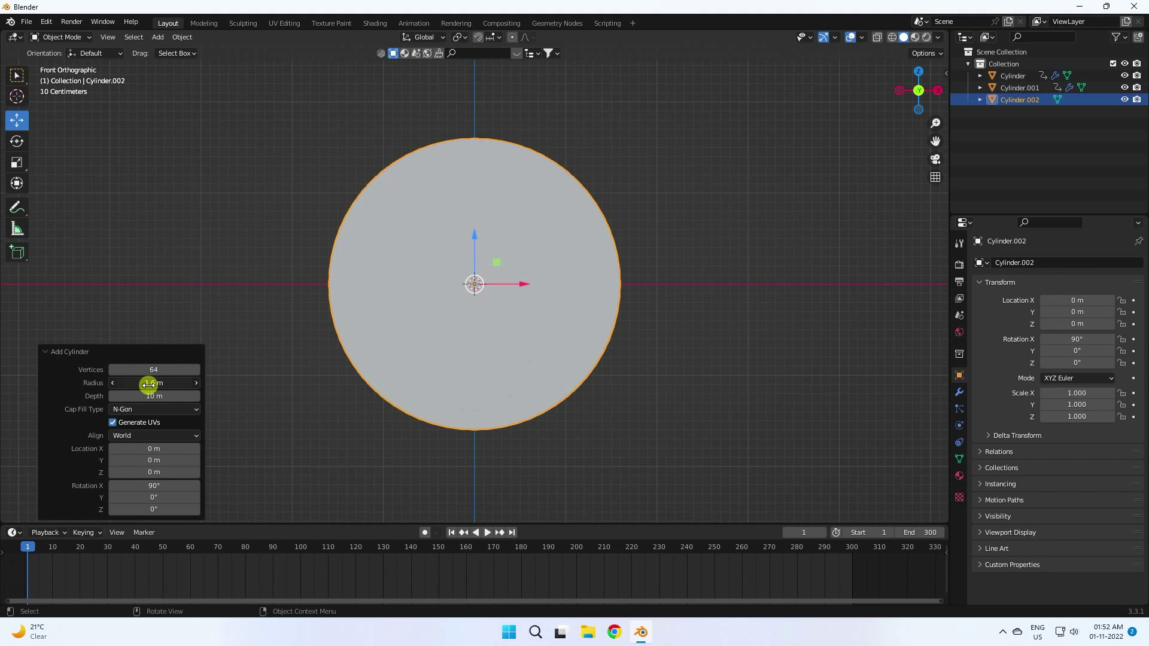
key("Return")
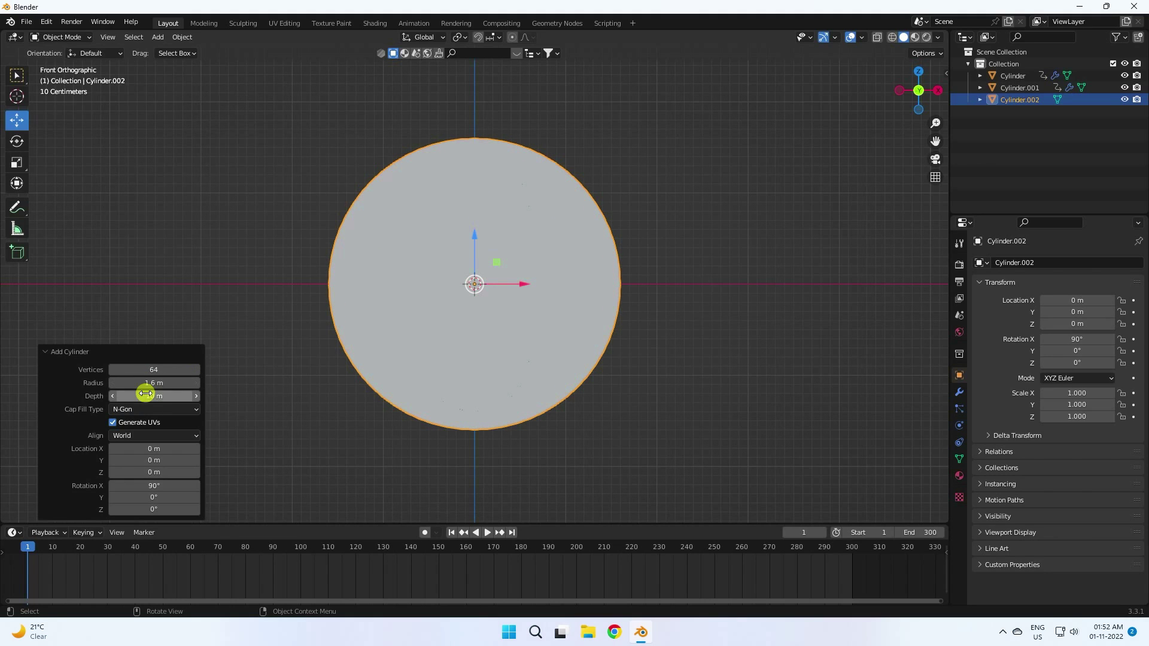
middle_click_drag(308, 305, 221, 390)
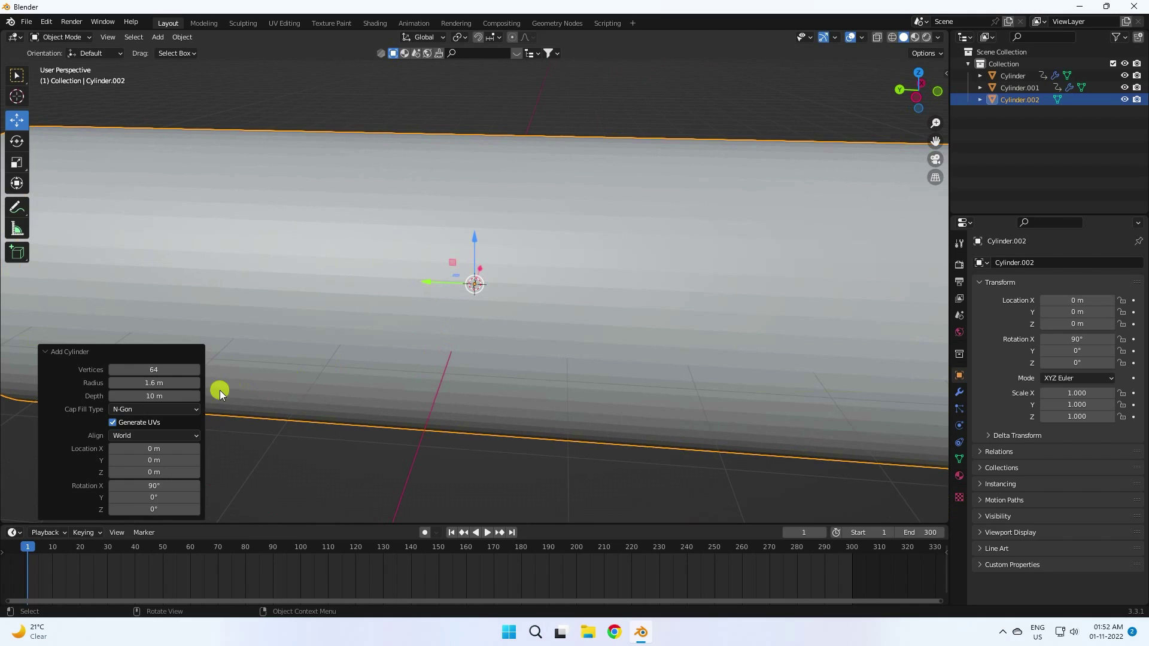
left_click_drag(174, 397, 141, 398)
scroll(491, 420, "down", 4)
scroll(497, 377, "up", 3)
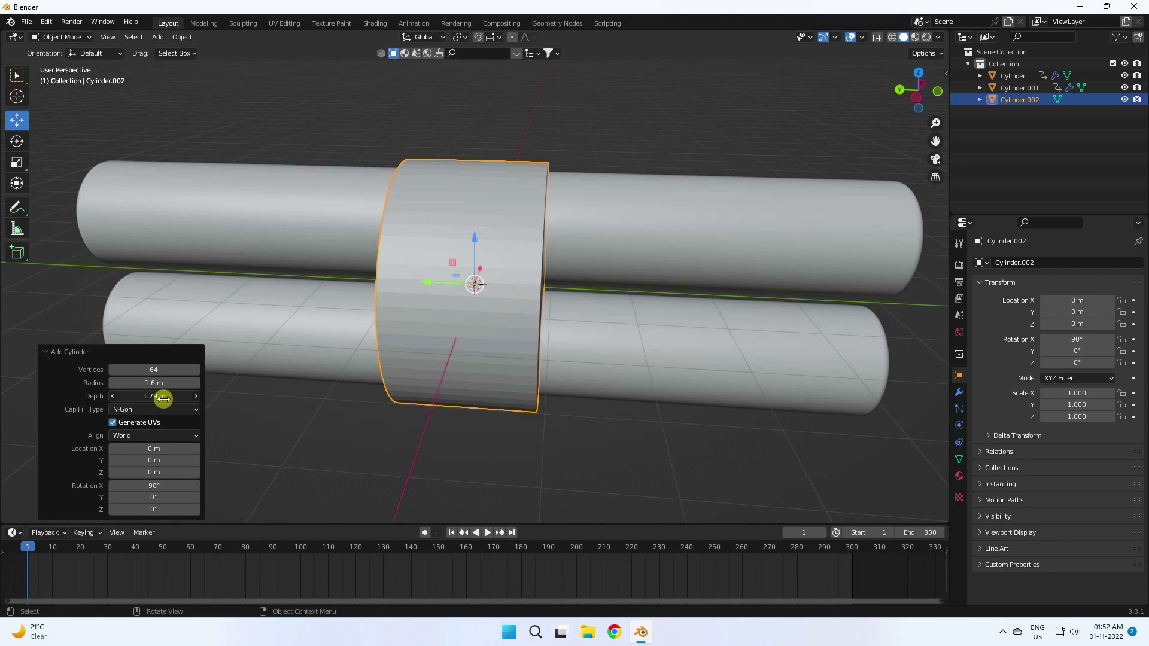
key("Return")
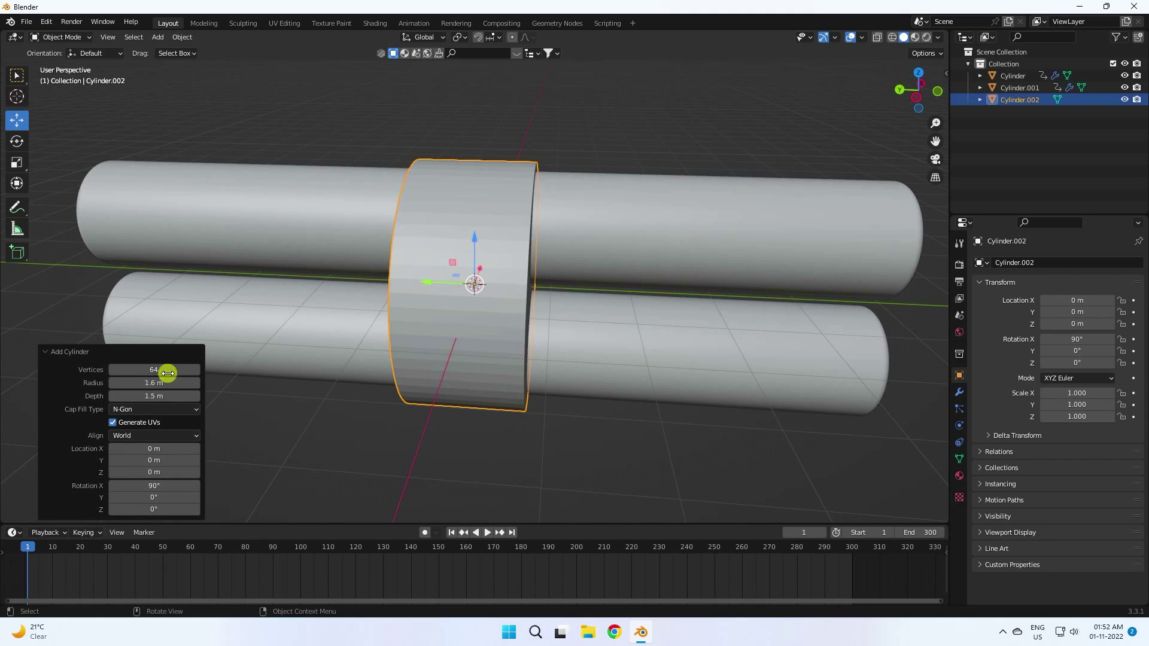
Step: Set the ring's Cap Fill Type to Nothing so its ends are open
scroll(454, 242, "up", 3)
middle_click_drag(428, 365, 354, 350)
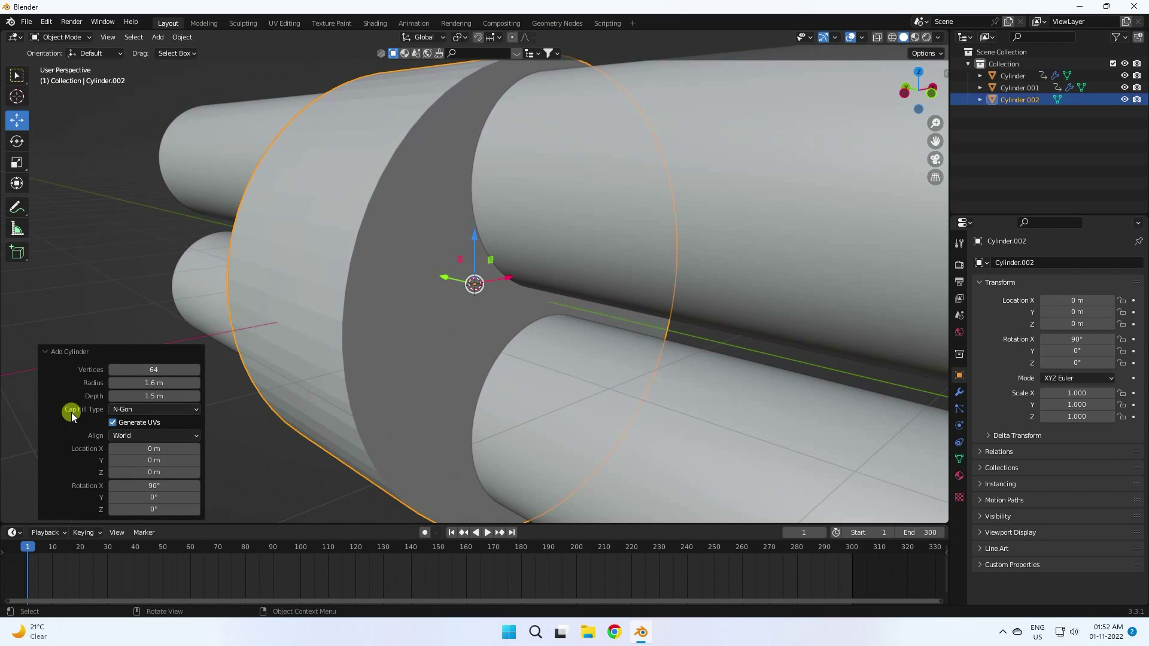
left_click(128, 409)
left_click(135, 424)
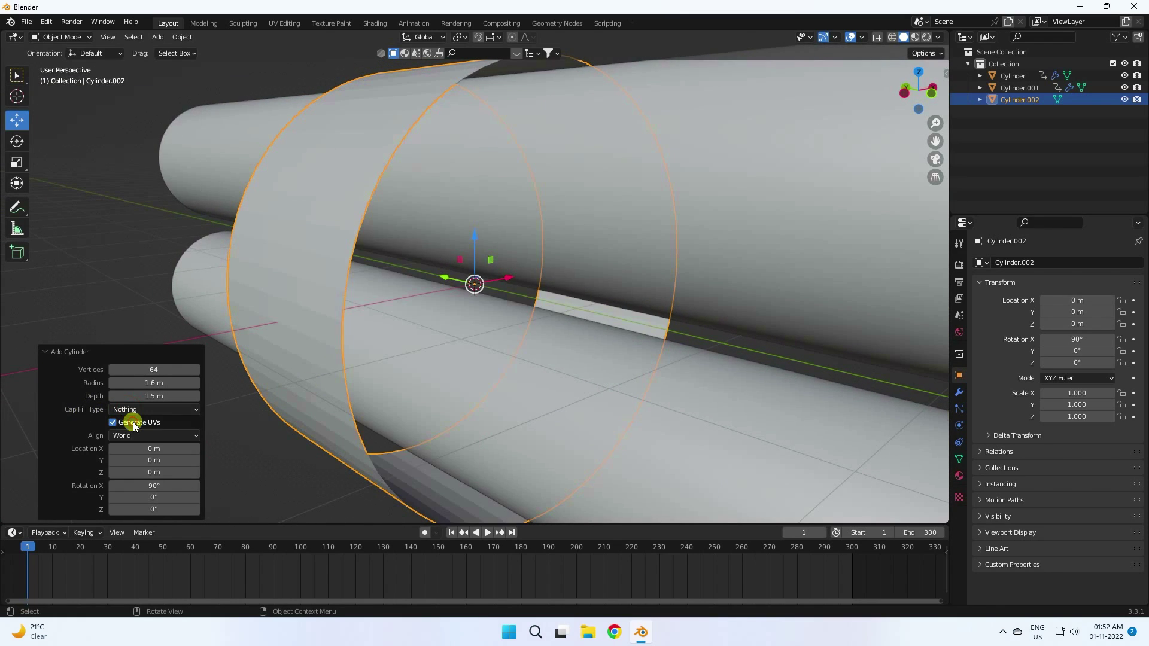
middle_click_drag(377, 364, 863, 183)
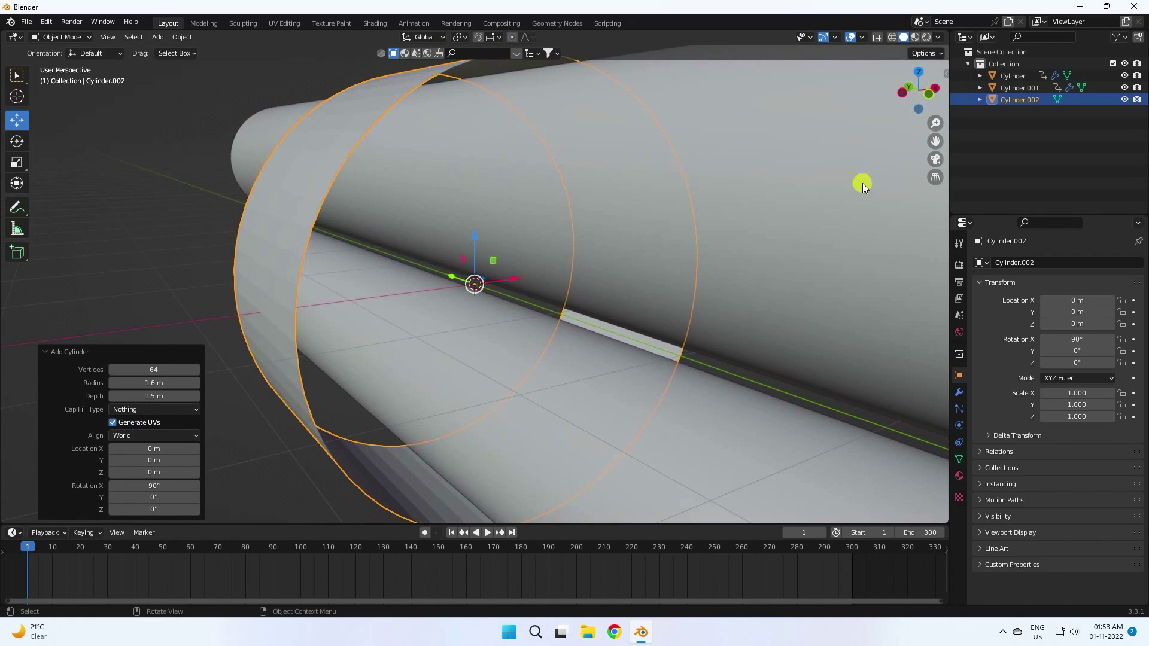
left_click(856, 36)
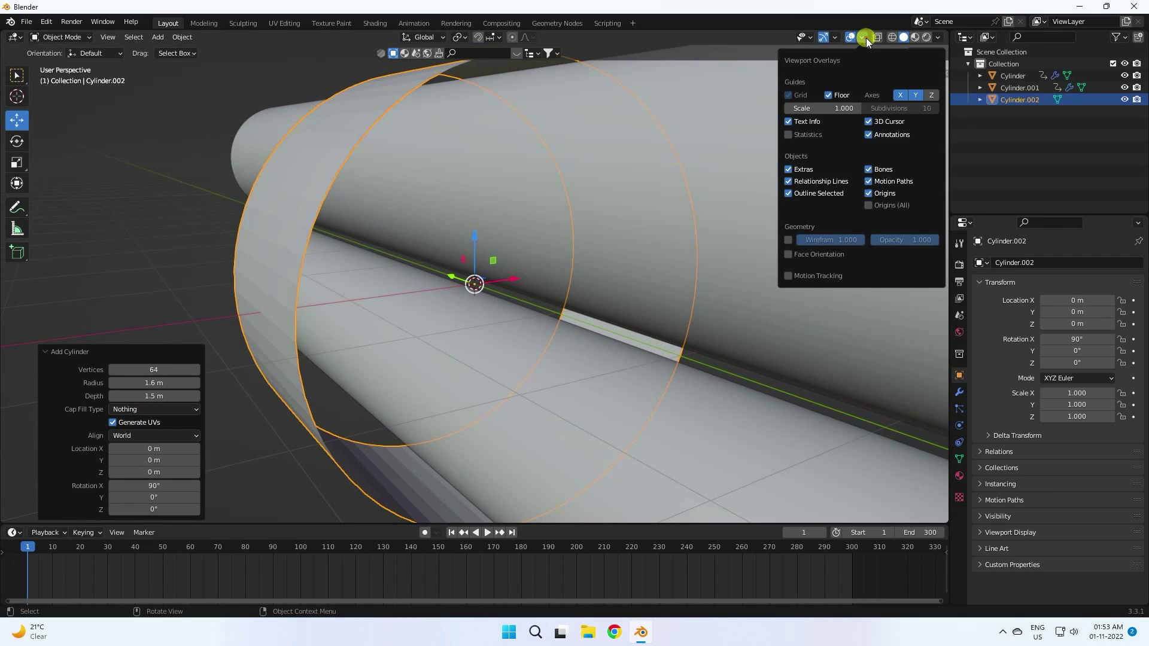
Step: Turn on the Wireframe viewport overlay so edges show on every mesh
left_click(789, 240)
middle_click_drag(161, 150, 416, 274)
scroll(415, 274, "down", 5)
scroll(438, 282, "up", 4)
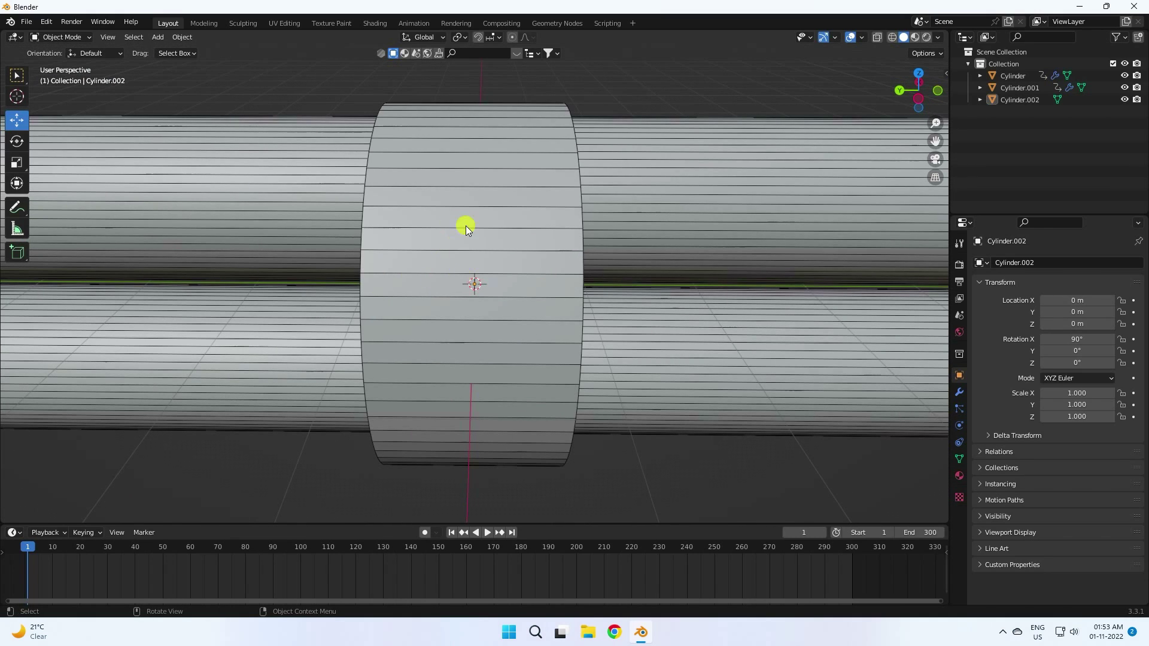
Step: Select the ring, save the scene as s.blend, and put the ring in Edit Mode
left_click(447, 265)
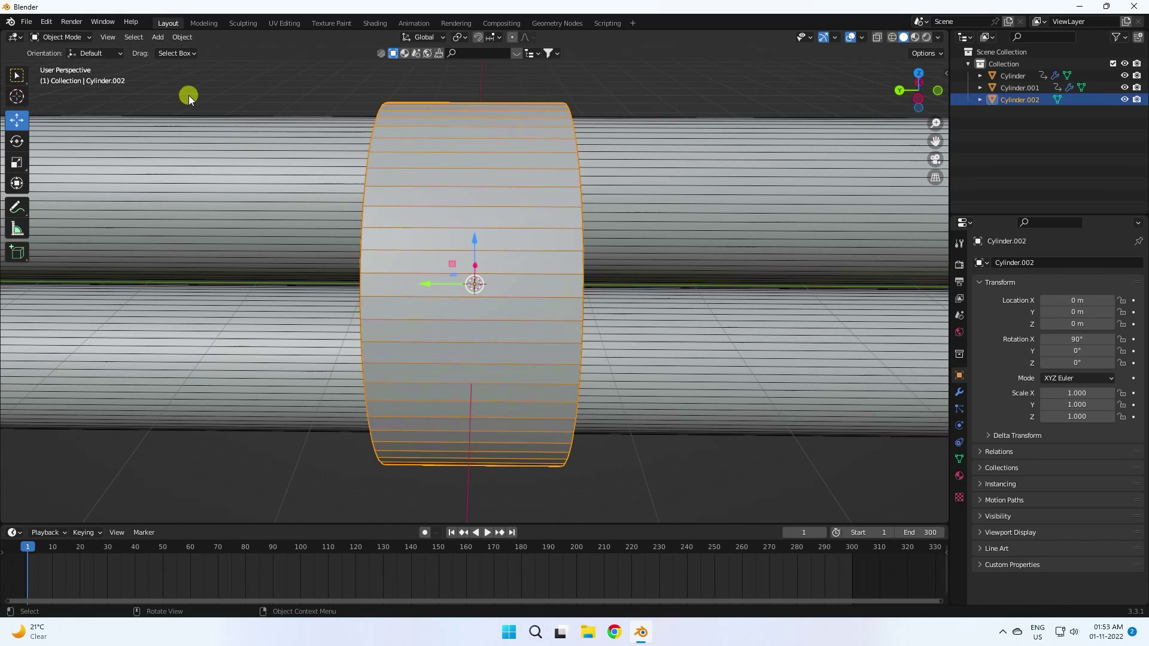
key("ctrl+s")
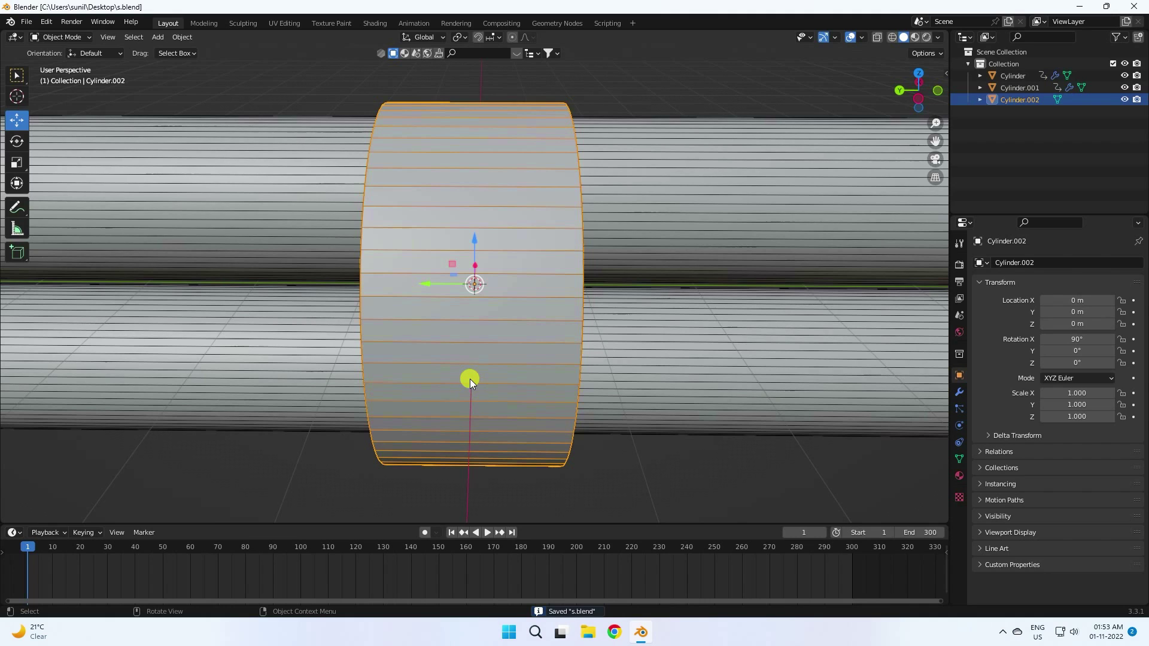
middle_click_drag(469, 379, 487, 366)
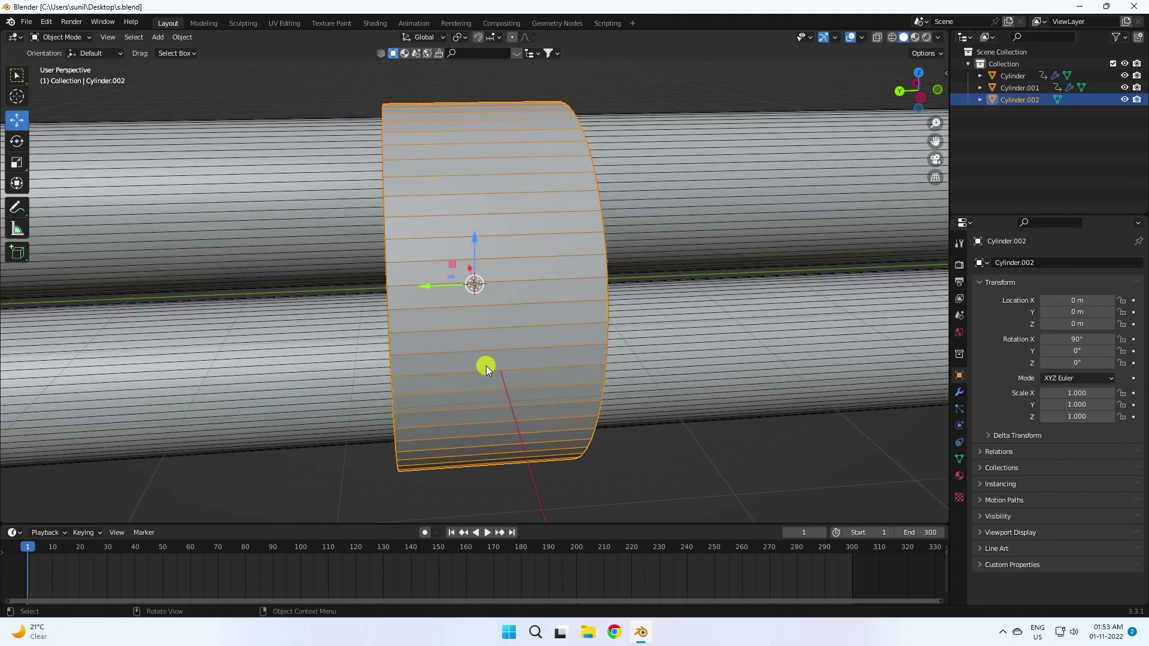
key("Tab")
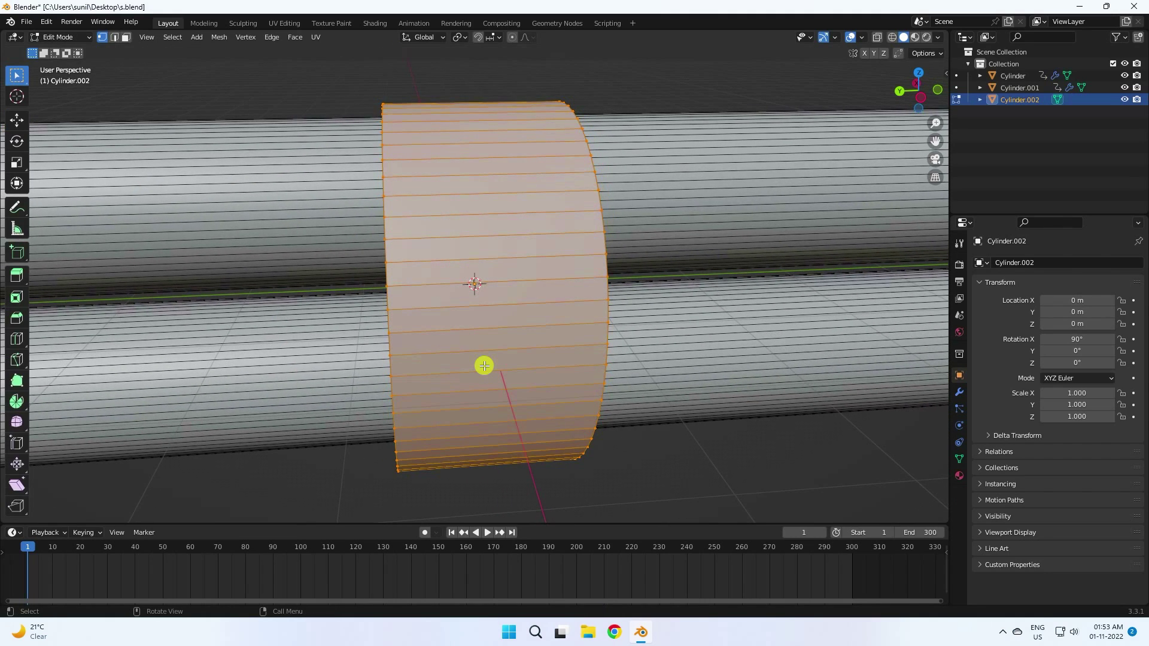
Step: Add an unslid loop cut around the ring with Number of Cuts set to 10
key("ctrl+r")
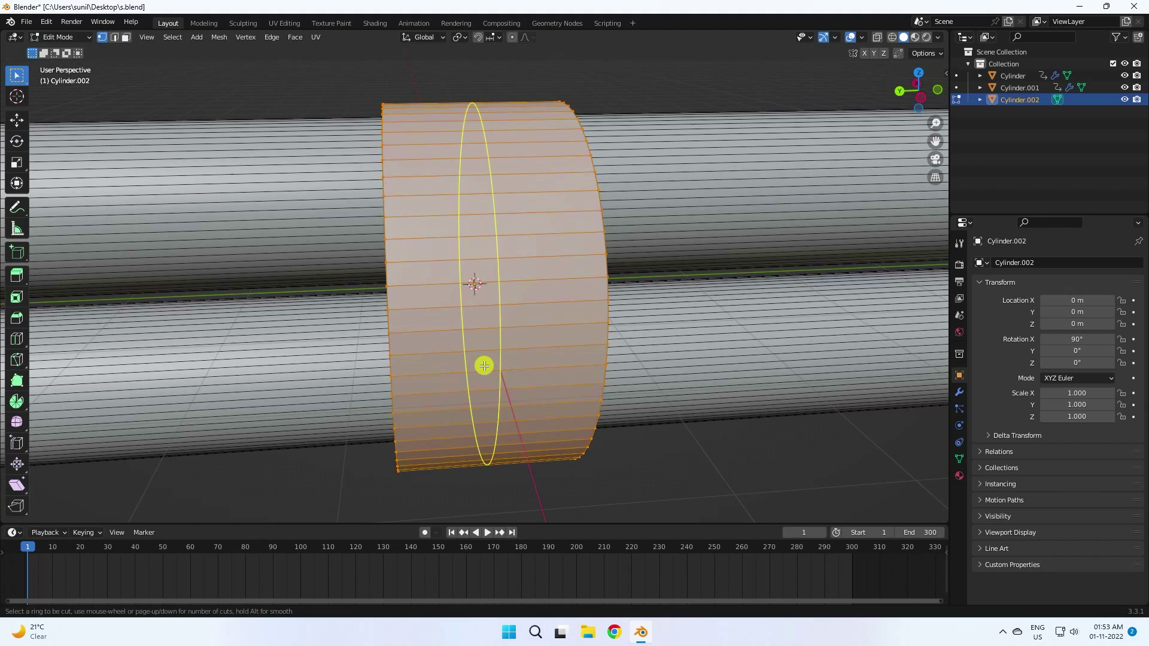
left_click(484, 366)
right_click(485, 366)
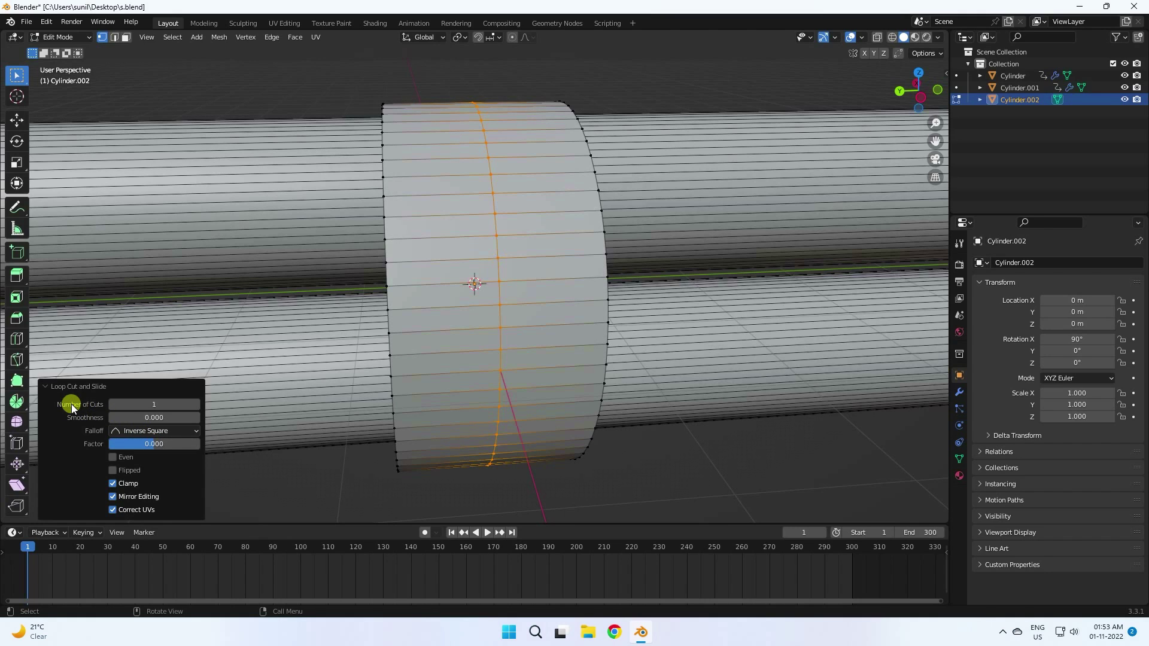
left_click(198, 405)
left_click(198, 405)
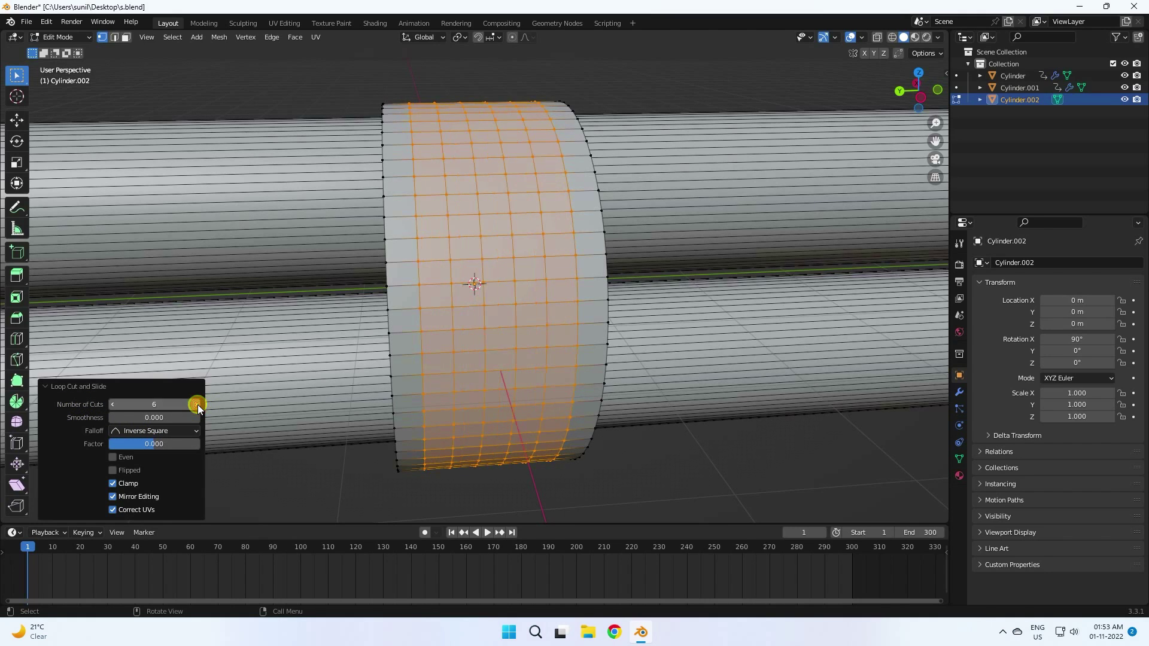
left_click(198, 405)
left_click(198, 405)
Step: Switch to the Move tool and return to Object Mode
left_click(17, 119)
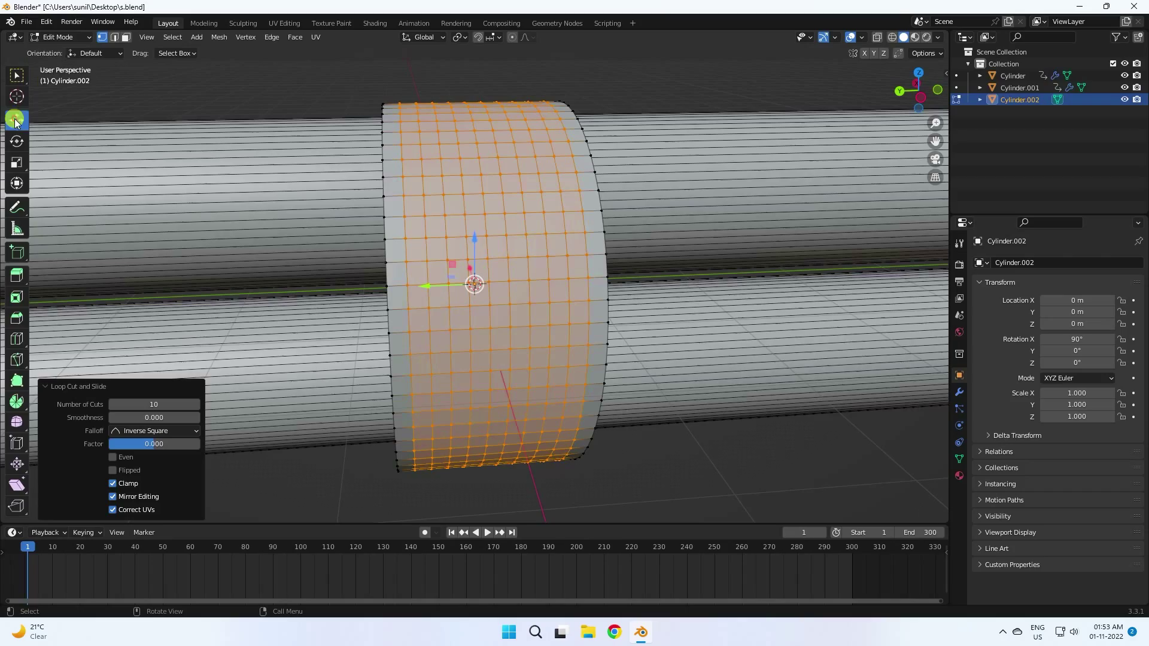
left_click(58, 38)
left_click(62, 52)
Step: Select the band, enter Edit Mode and select all of its vertices
key("alt+a")
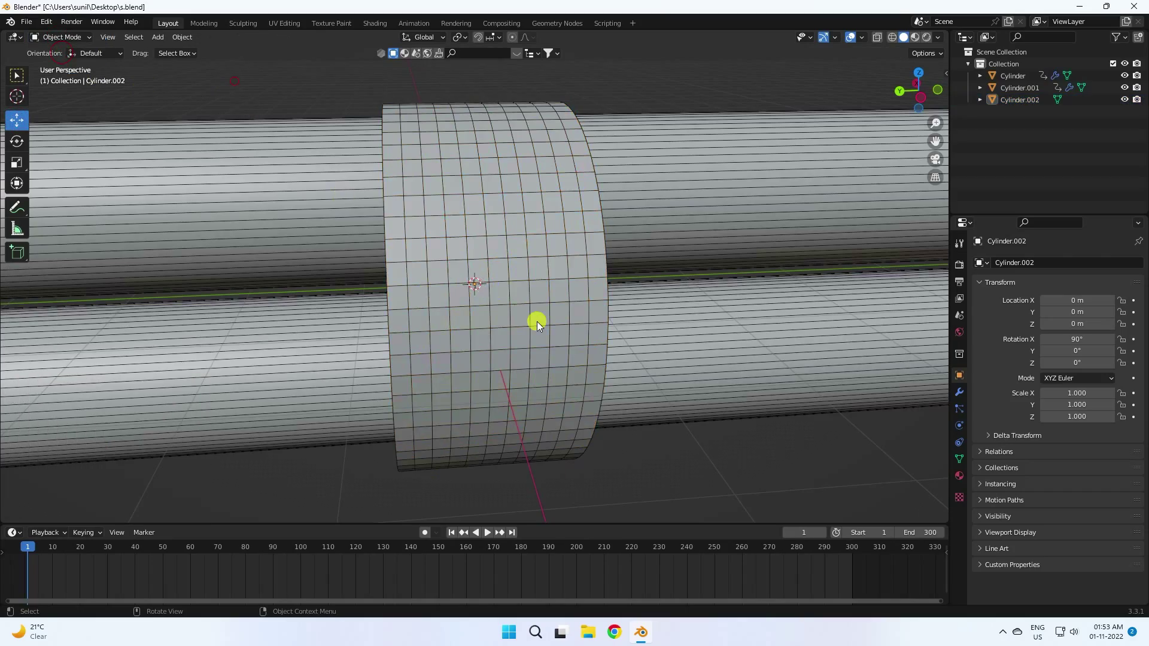
middle_click_drag(537, 321, 351, 292)
scroll(354, 343, "up", 6)
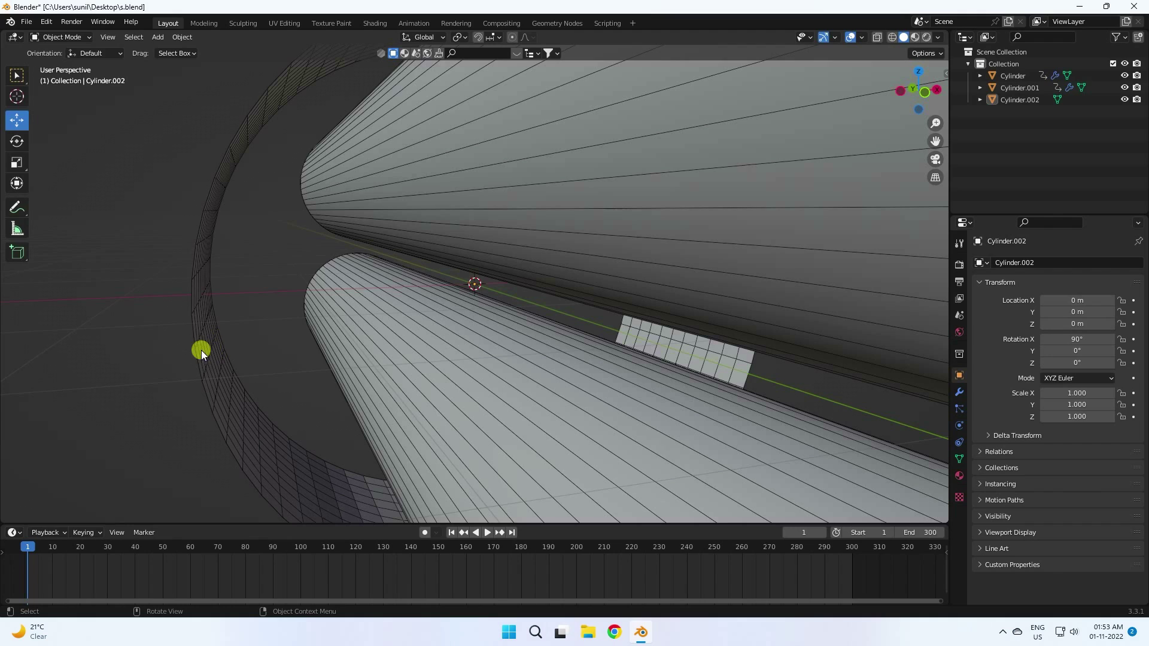
middle_click_drag(201, 350, 332, 326)
scroll(453, 279, "up", 3)
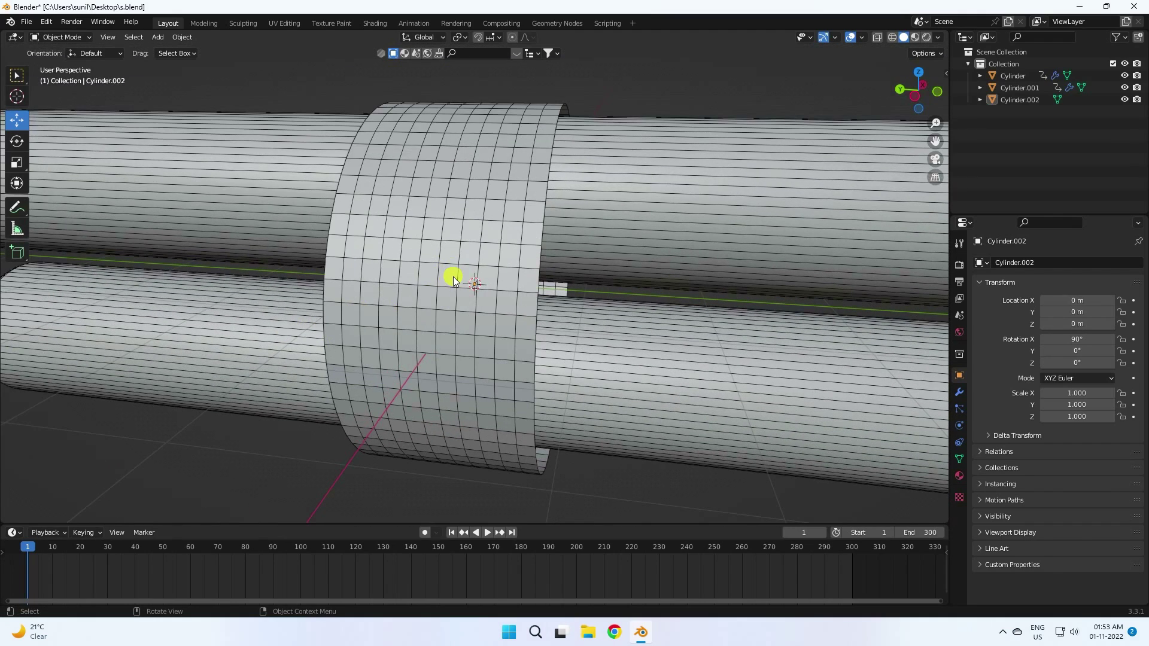
left_click(434, 296)
key("Tab")
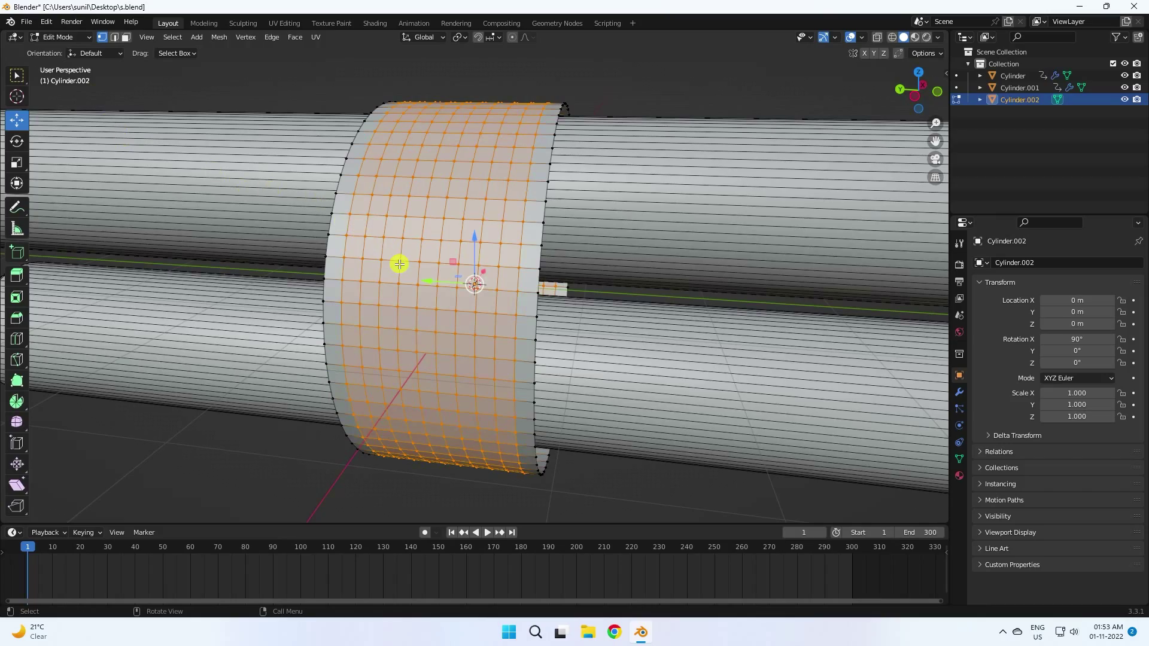
key("a")
Step: Extrude the band along its normals with a -0.1 m offset to give it thickness
middle_click_drag(401, 275, 351, 224)
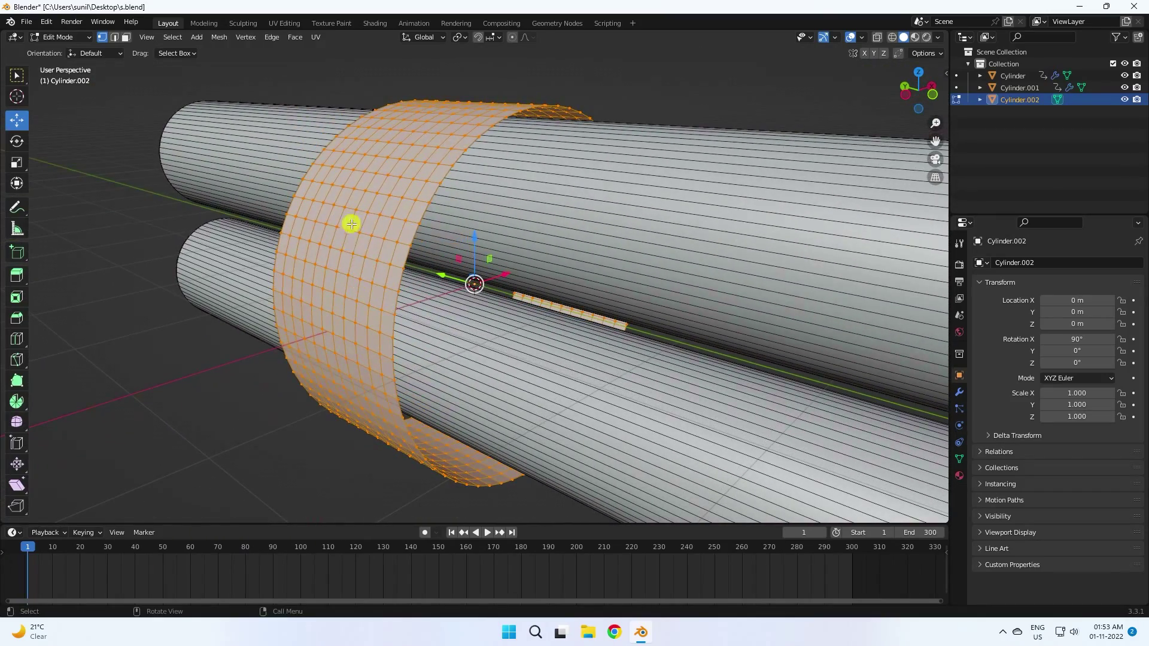
left_click(20, 279)
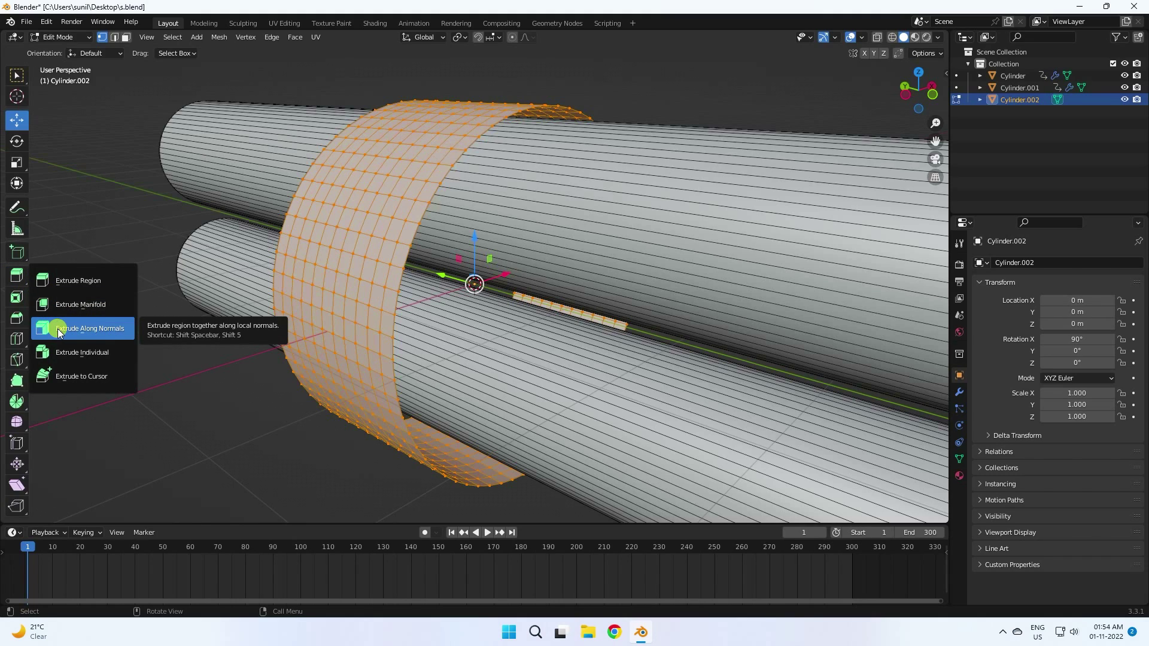
left_click(119, 331)
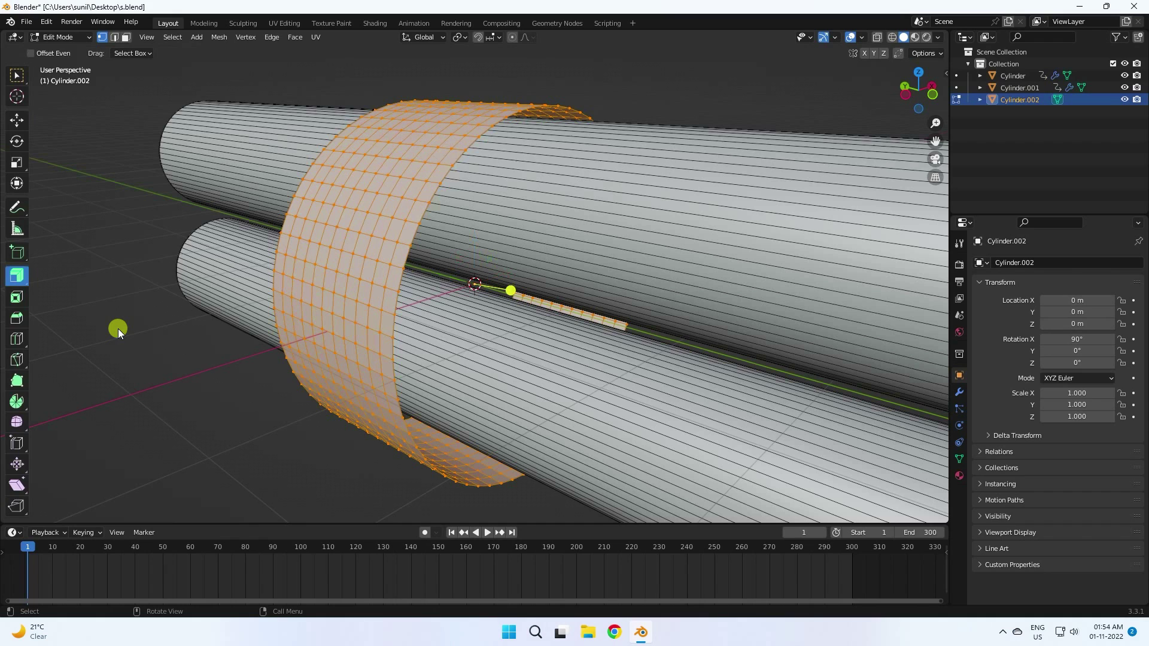
middle_click_drag(170, 333, 416, 310)
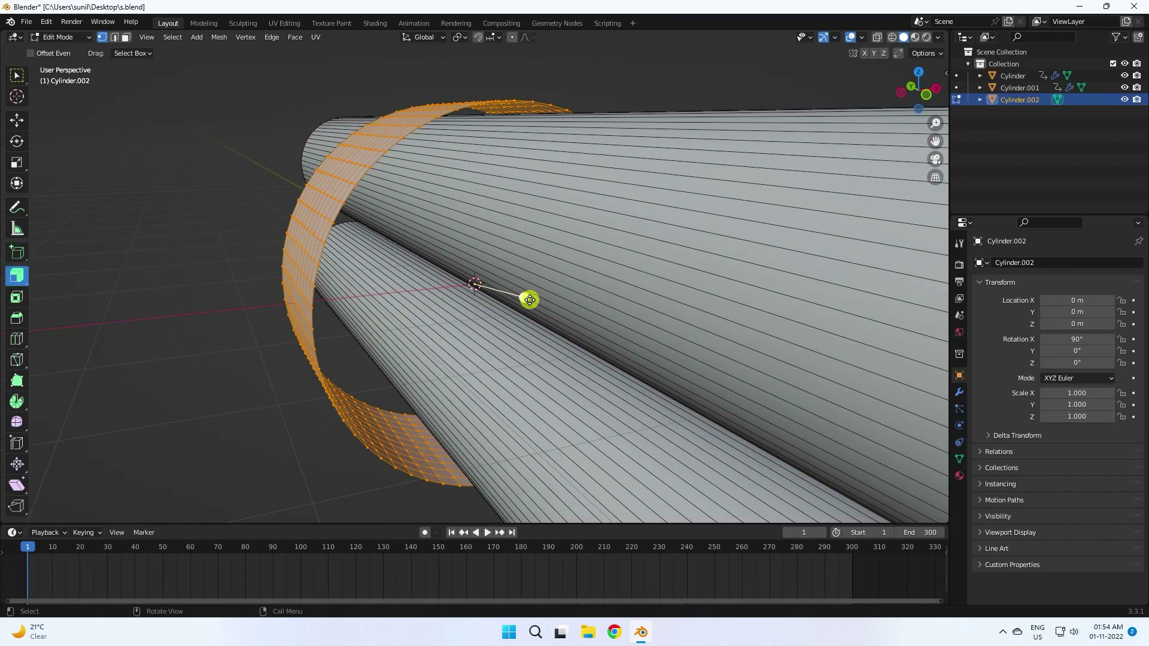
left_click_drag(525, 299, 582, 305)
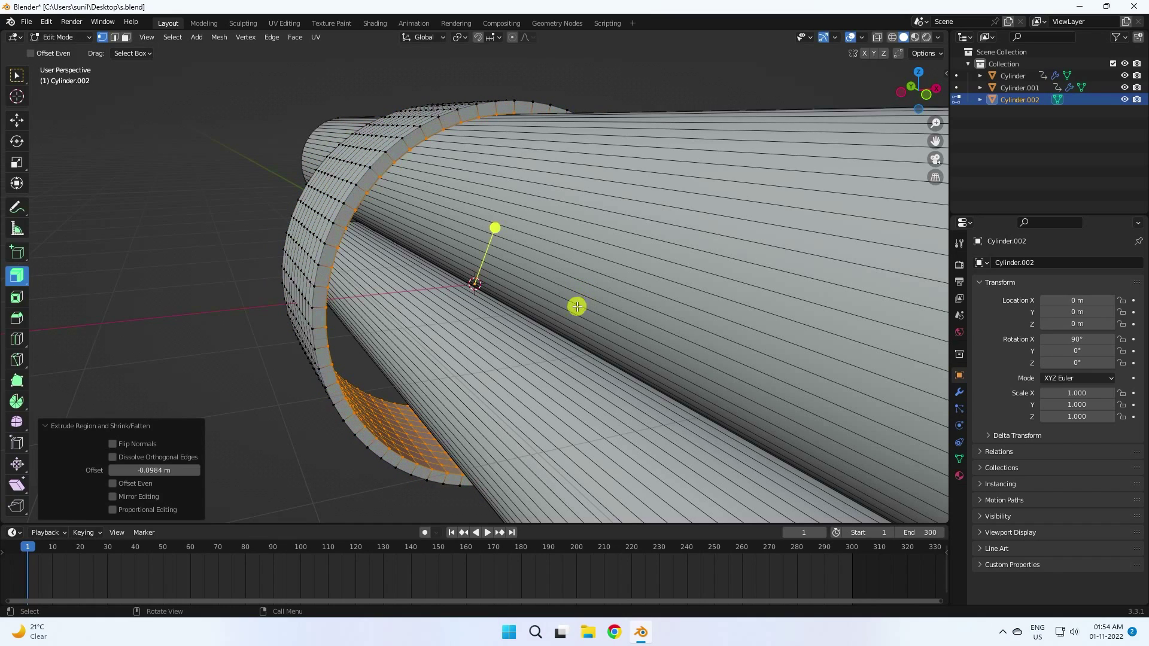
left_click(159, 472)
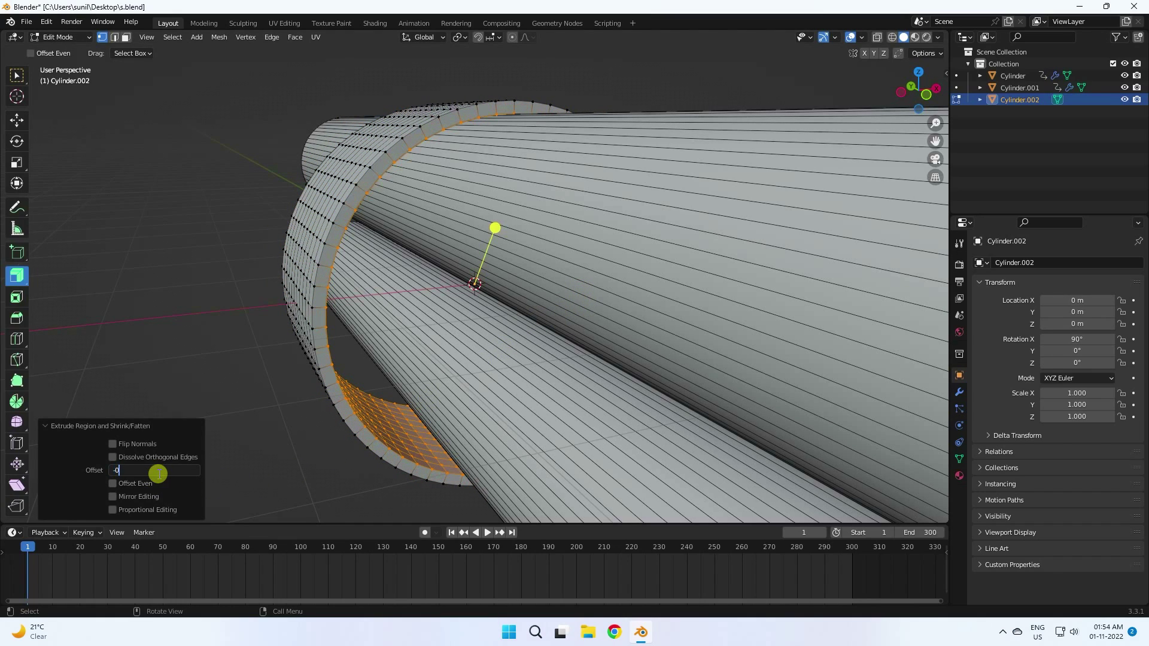
key("Return")
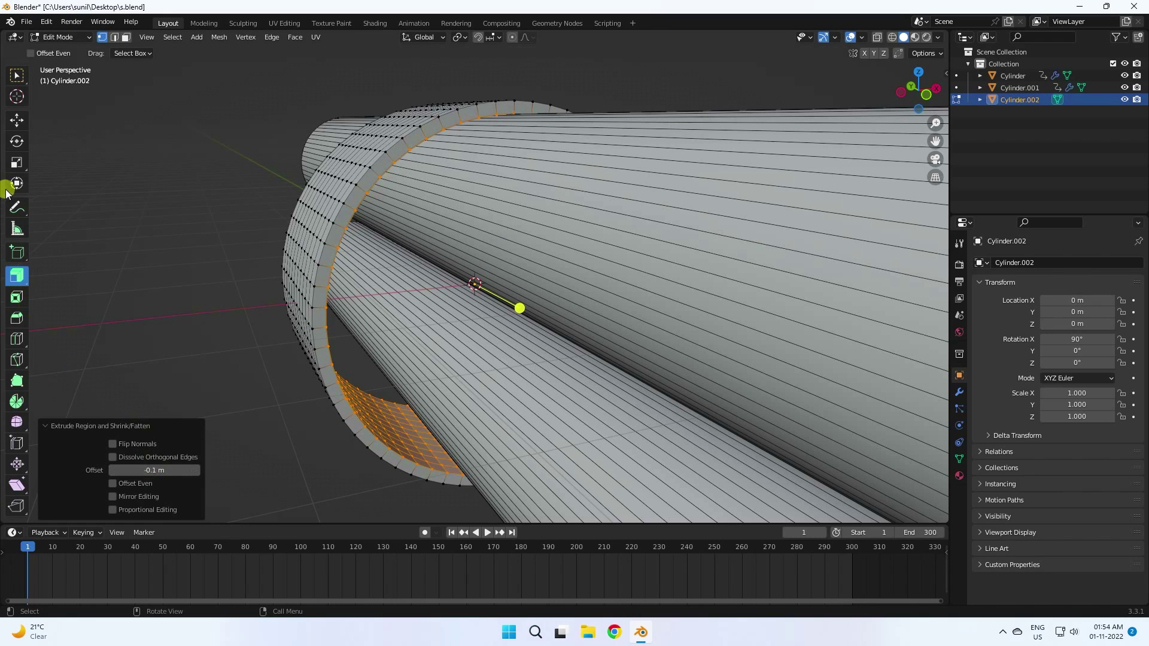
left_click(17, 121)
Step: Return to Object Mode and select the ring
left_click(59, 37)
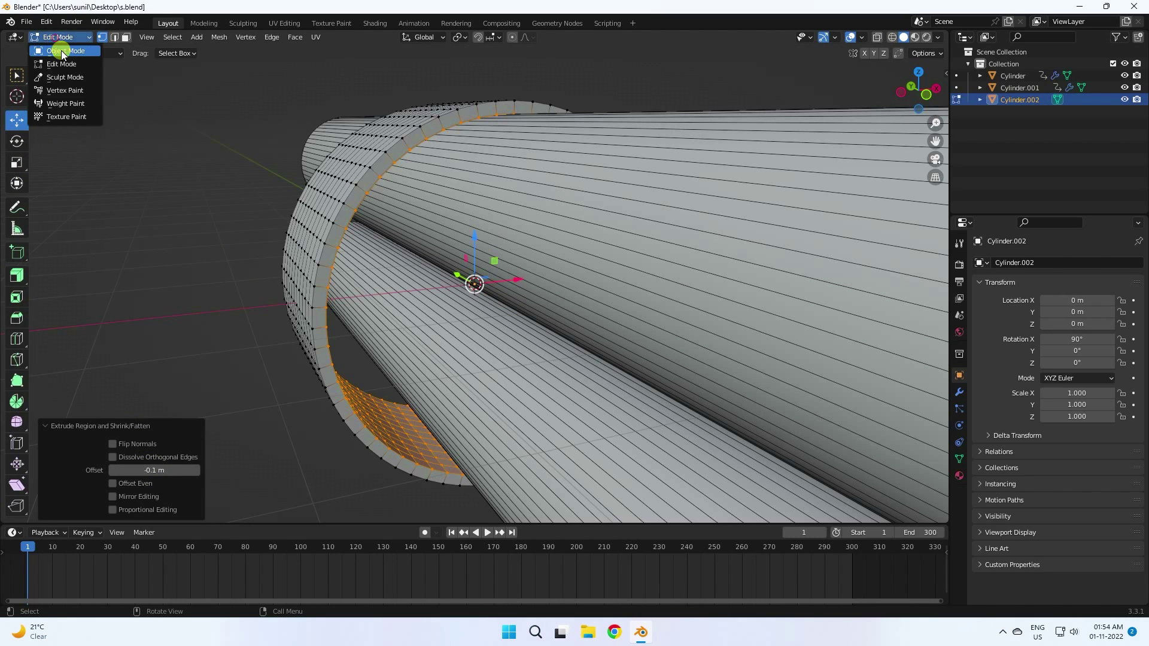
left_click(61, 51)
left_click(243, 309)
scroll(299, 313, "up", 3)
middle_click_drag(279, 314, 443, 326)
left_click(516, 292)
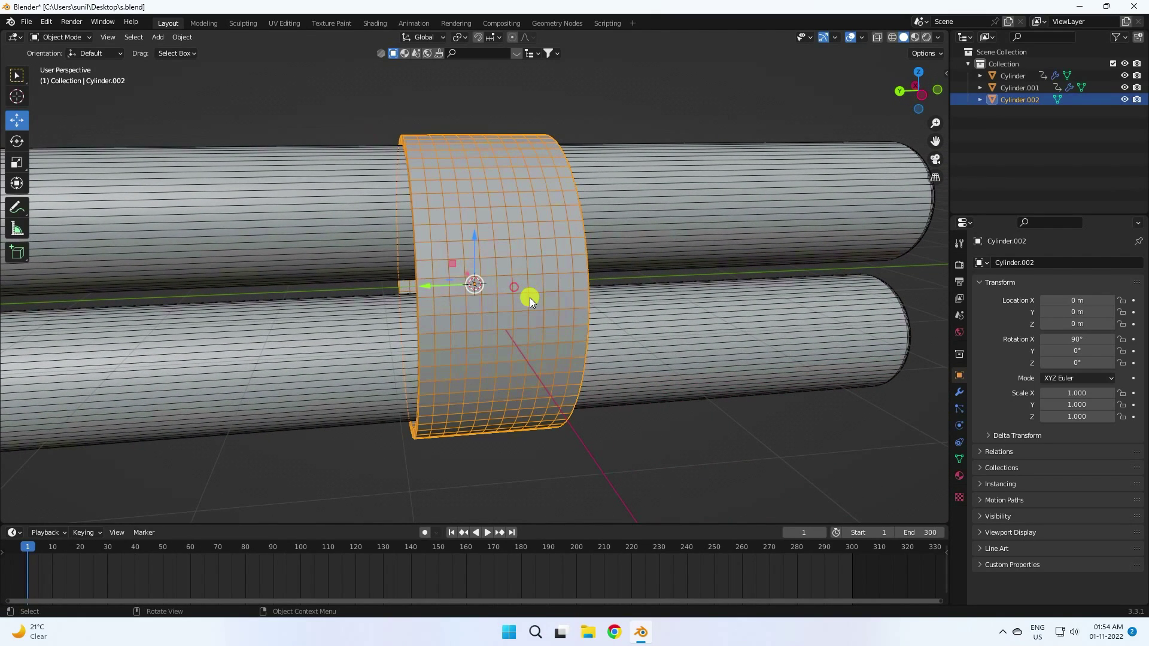
Step: Add a Subdivision modifier to the ring with viewport and render levels of 3
left_click(961, 391)
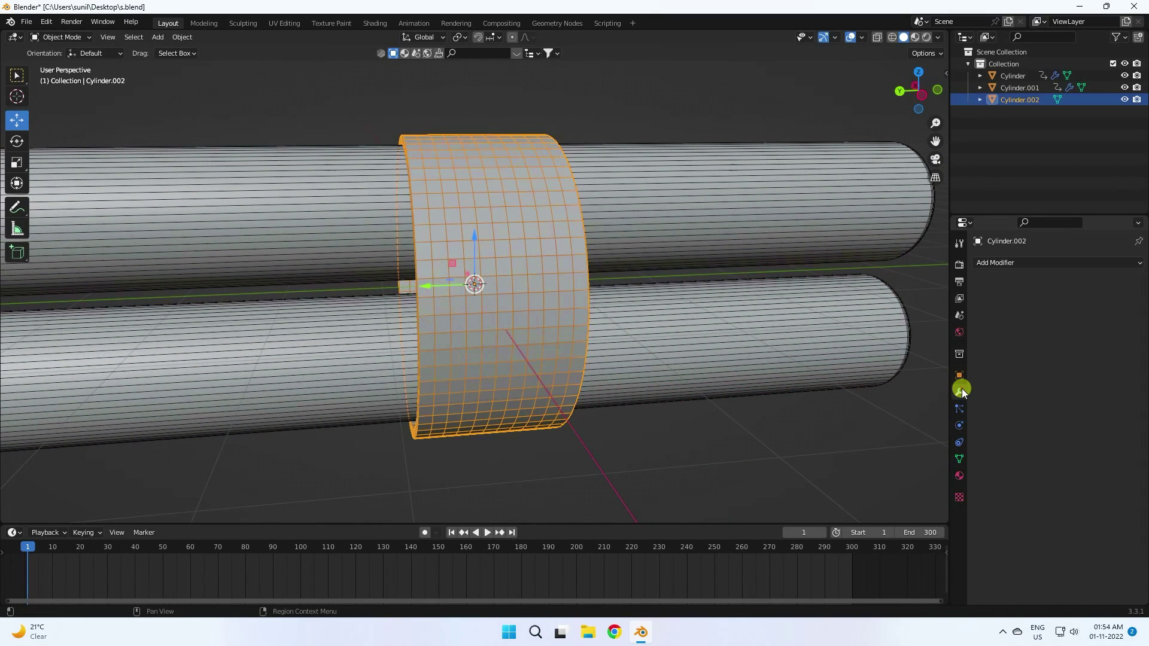
left_click(996, 262)
left_click(924, 479)
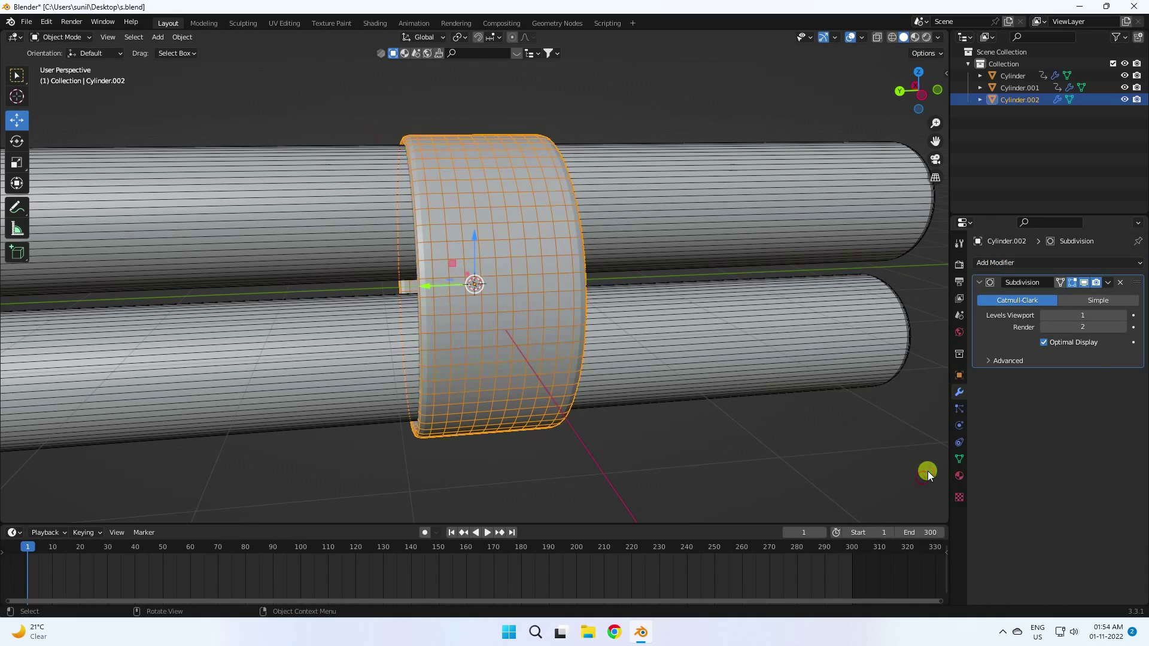
left_click(1121, 315)
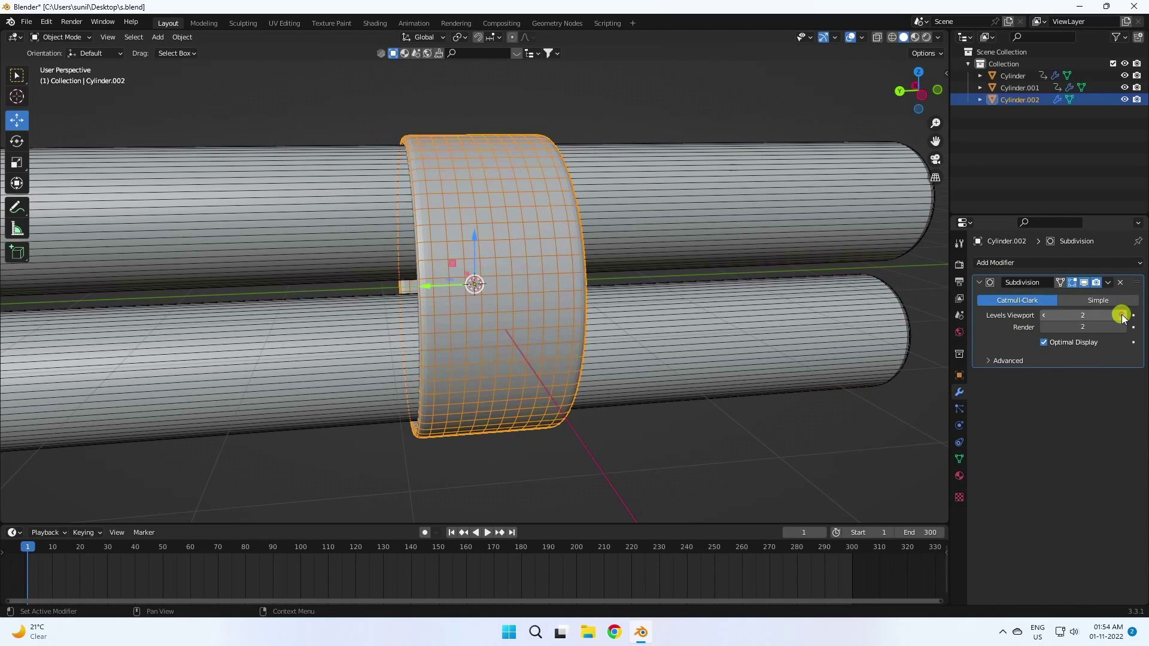
left_click(1121, 327)
middle_click_drag(538, 287, 467, 290)
left_click(534, 131)
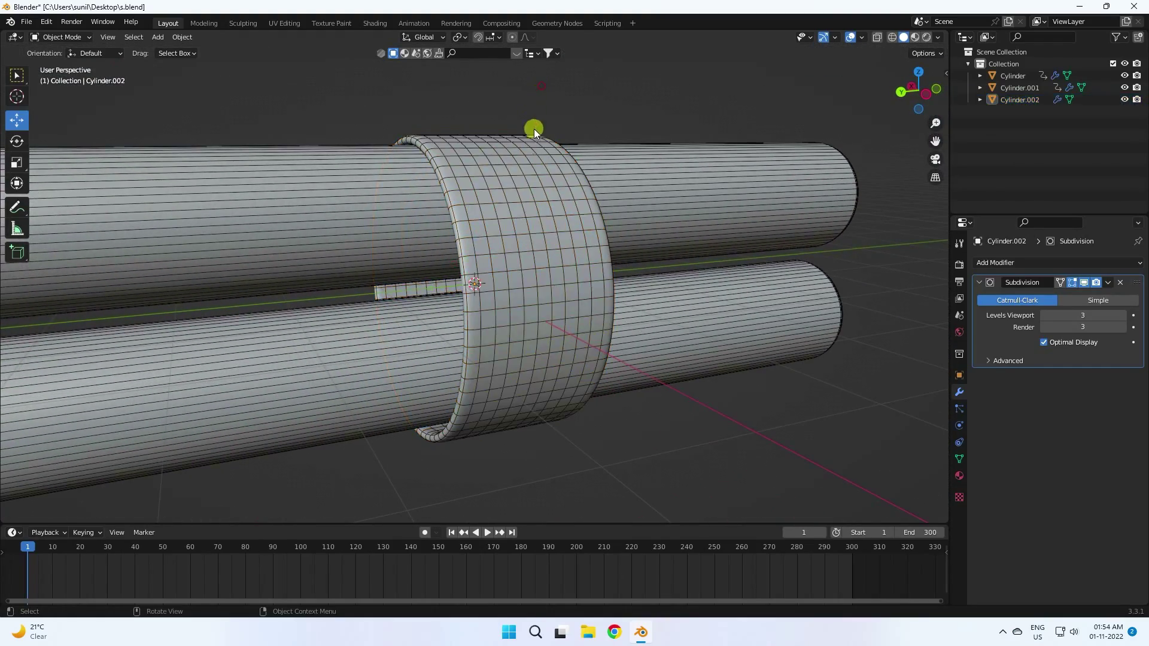
left_click(527, 156)
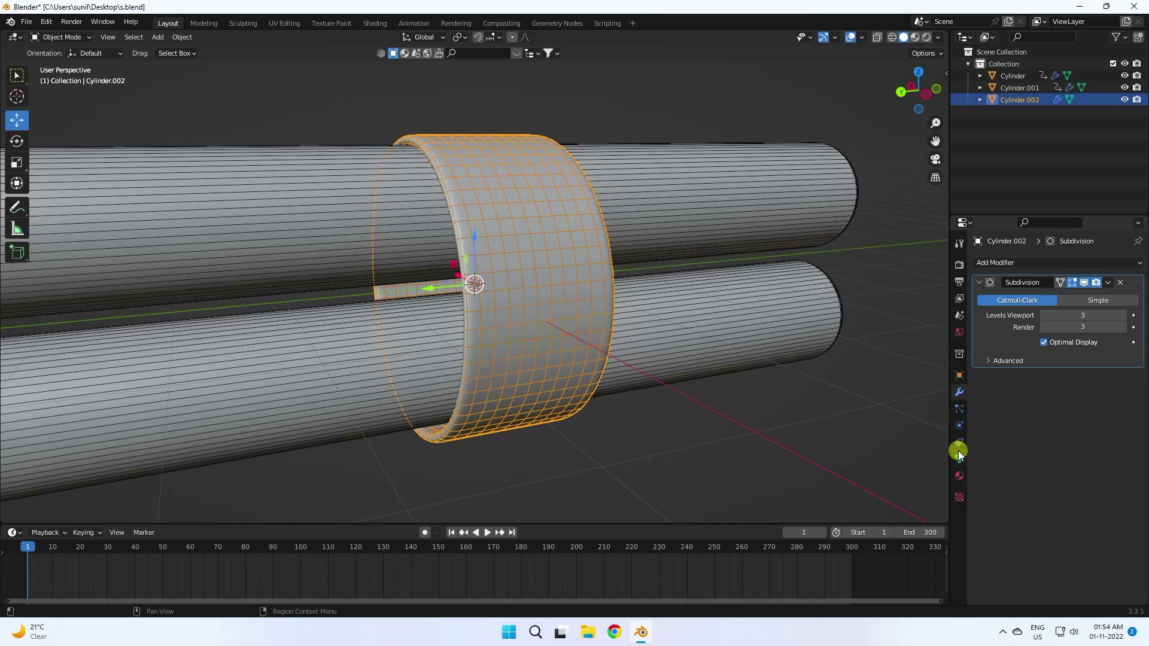
Step: Rename Cylinder.002 to TAPE in the Outliner and enable Cloth physics on it
left_click(959, 426)
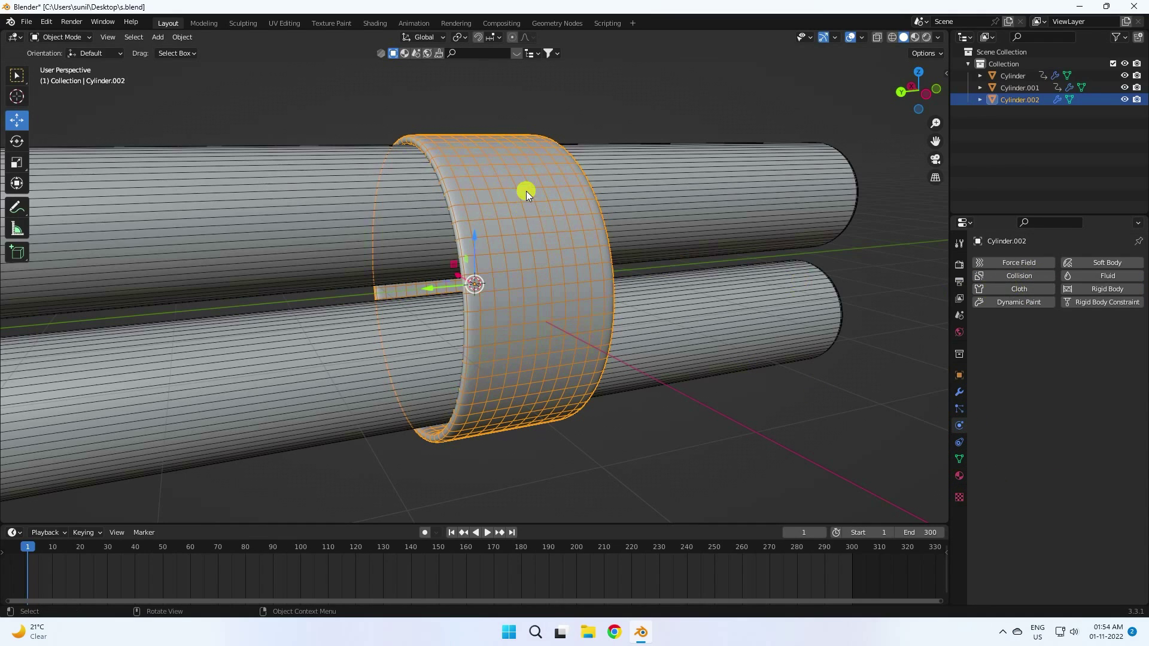
double_click(1016, 98)
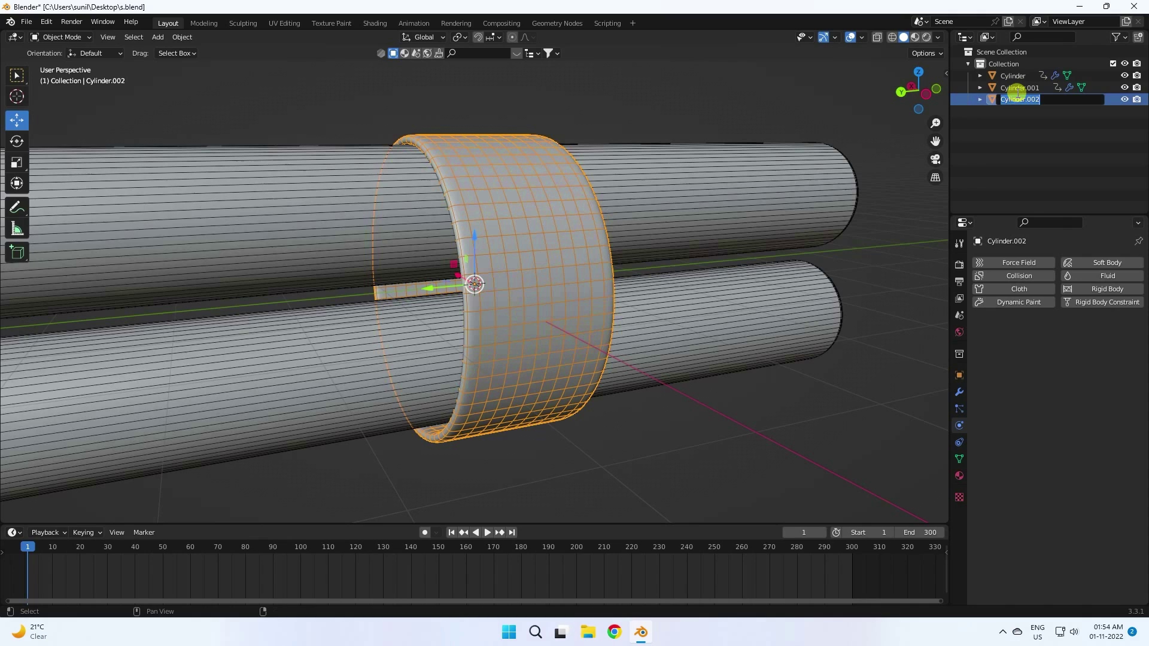
type("TAPE")
key("Return")
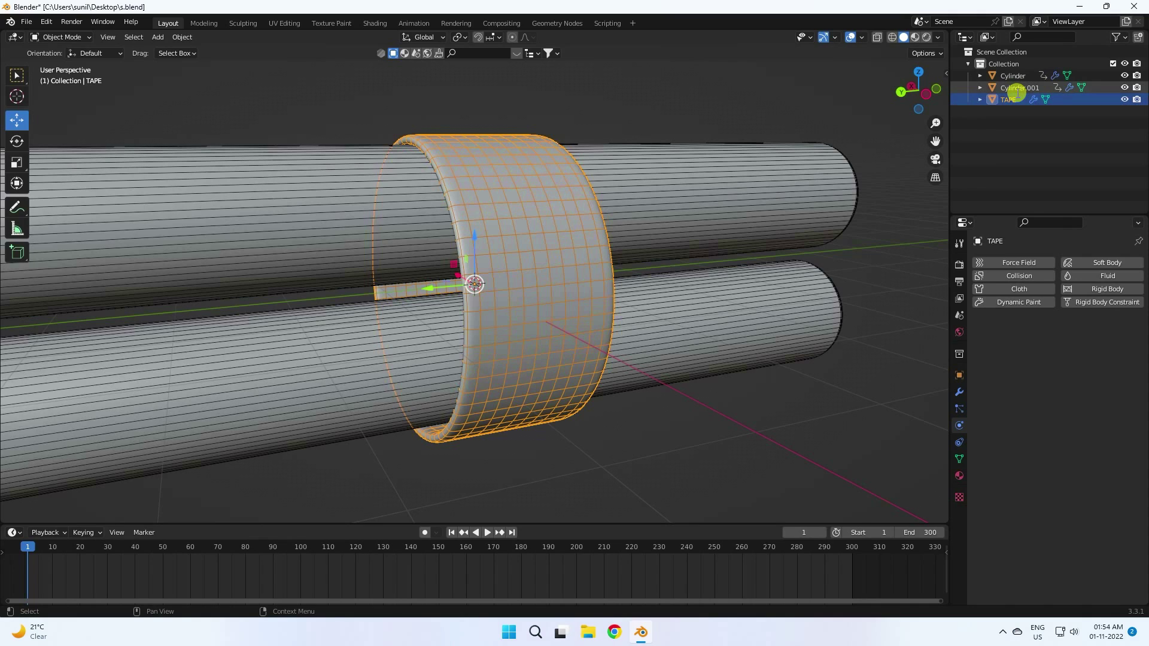
left_click(1010, 288)
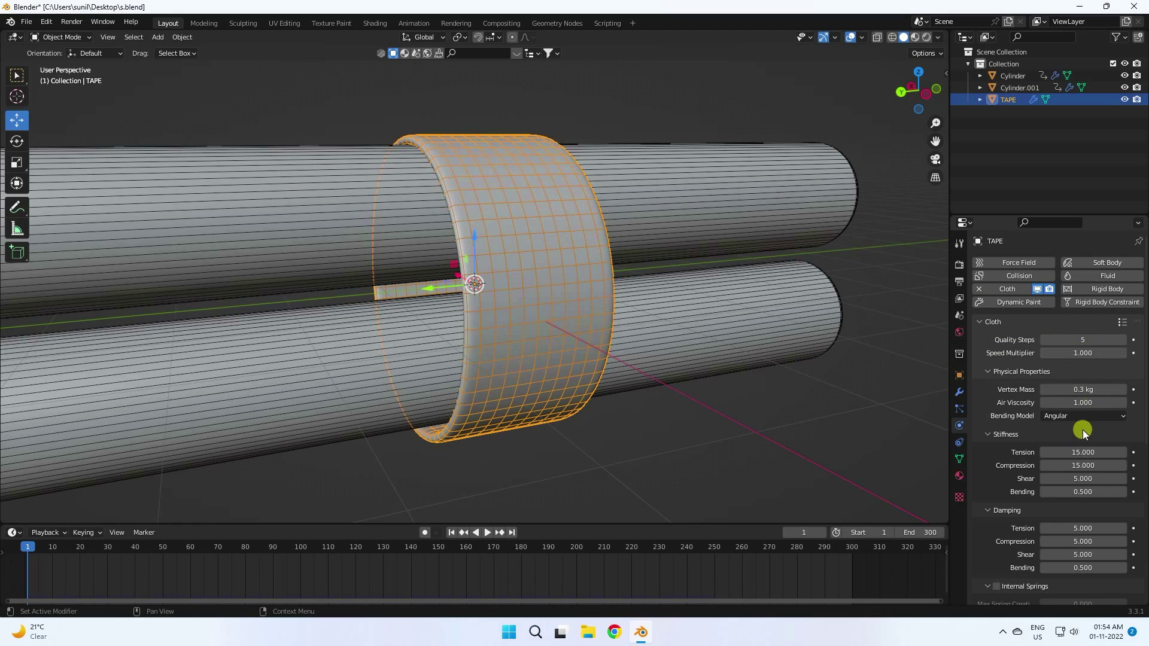
Step: Set the cloth Quality Steps to 10 and Vertex Mass to 10 kg
left_click(1077, 339)
type("10")
key("Return")
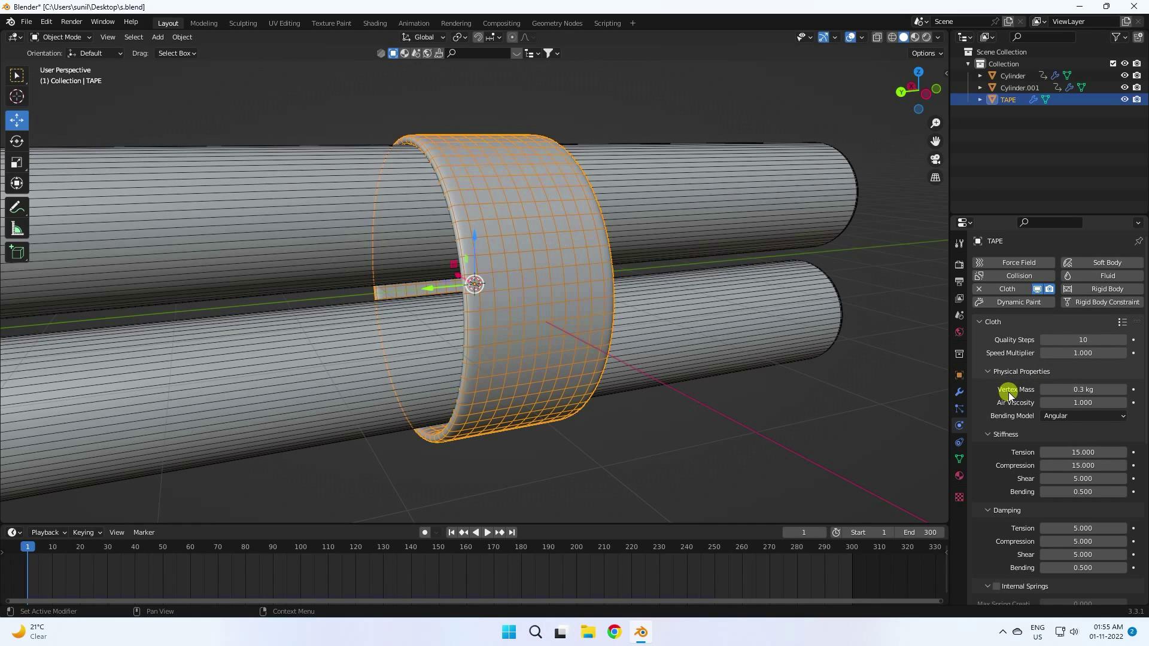
left_click(1062, 391)
type("10")
key("Return")
Step: Set cloth stiffness to Tension 1, Compression 5 and Bending 1
scroll(1001, 470, "down", 2)
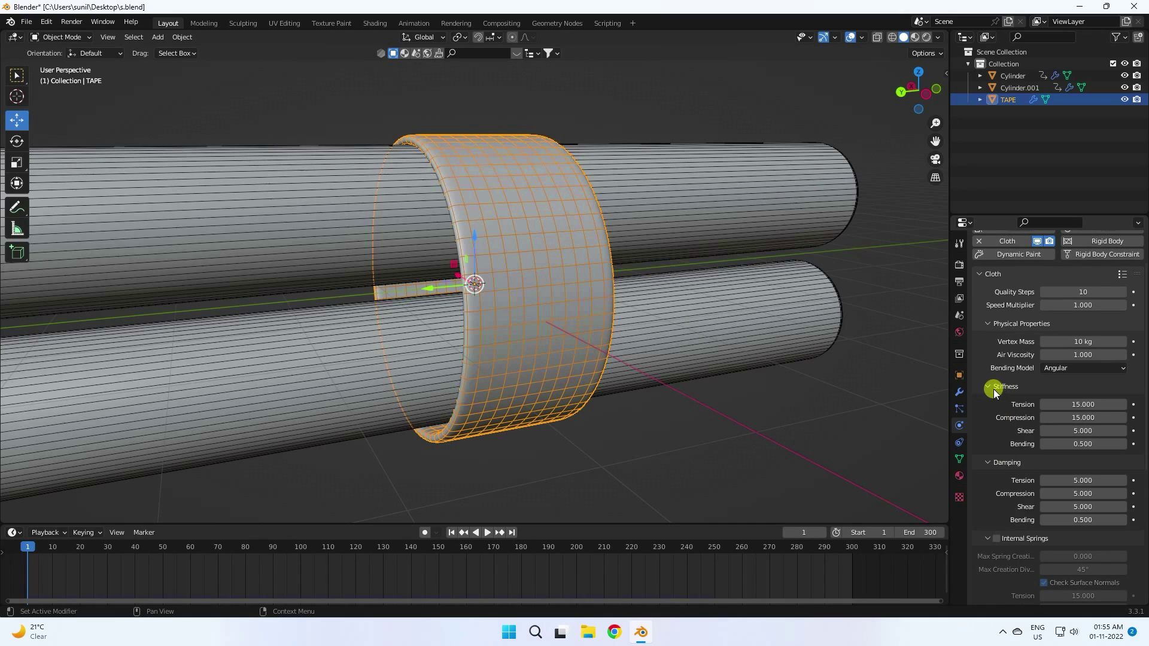
left_click(1072, 406)
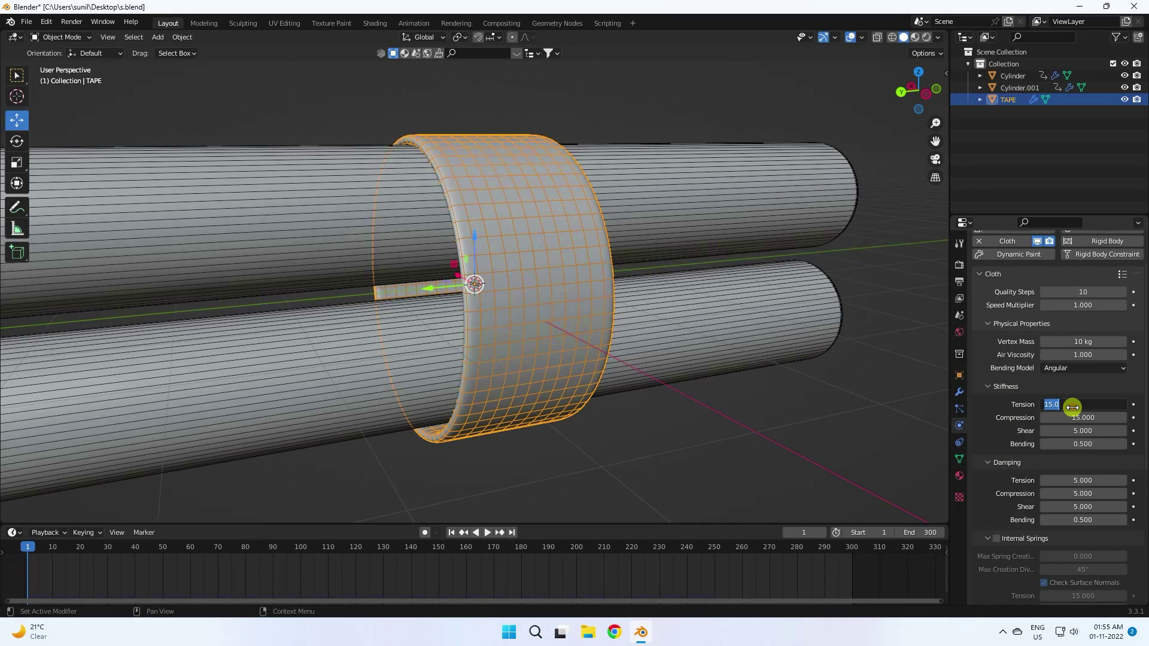
type("1")
key("Return")
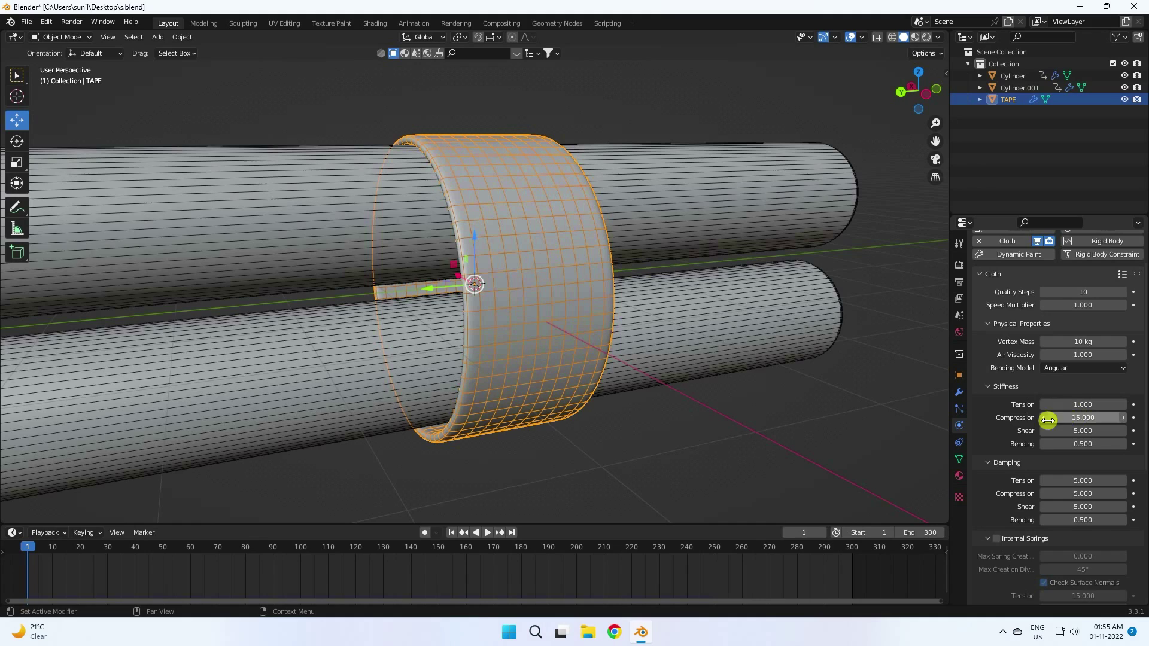
left_click(1058, 417)
type("5")
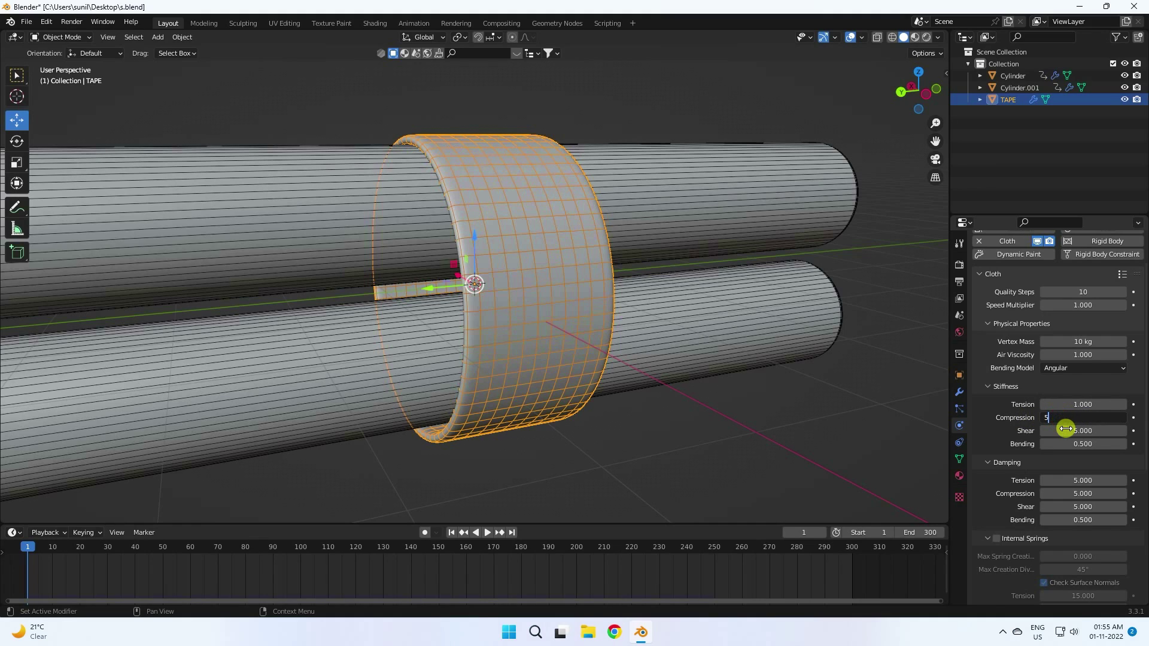
key("Return")
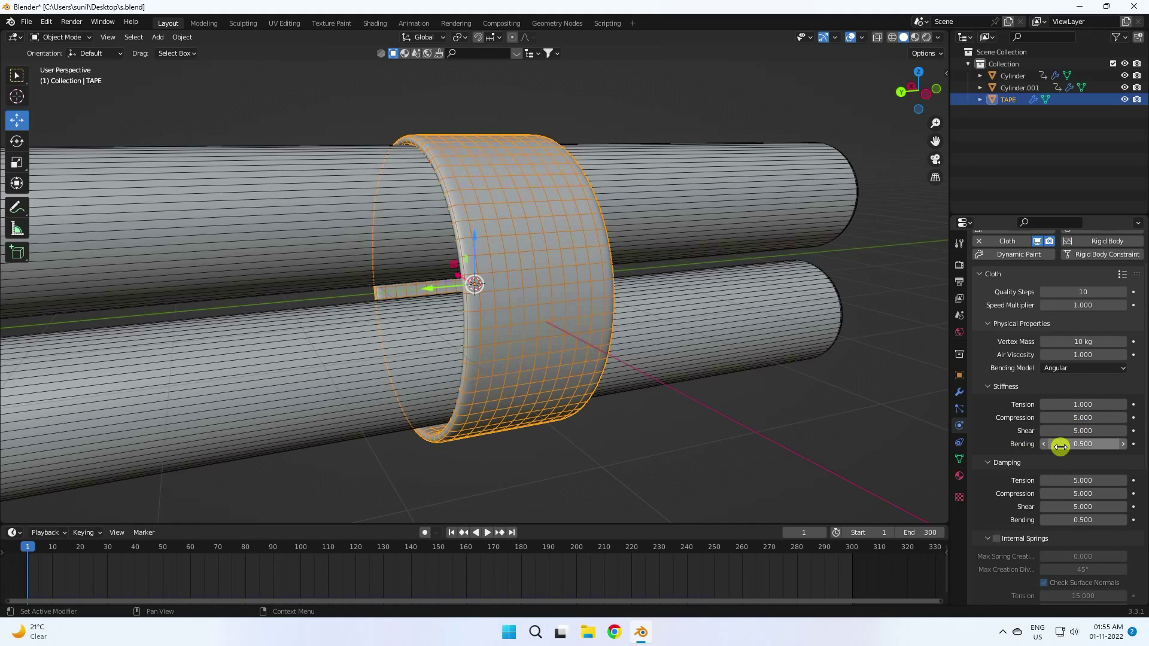
left_click(1061, 445)
type("1")
left_click(1000, 440)
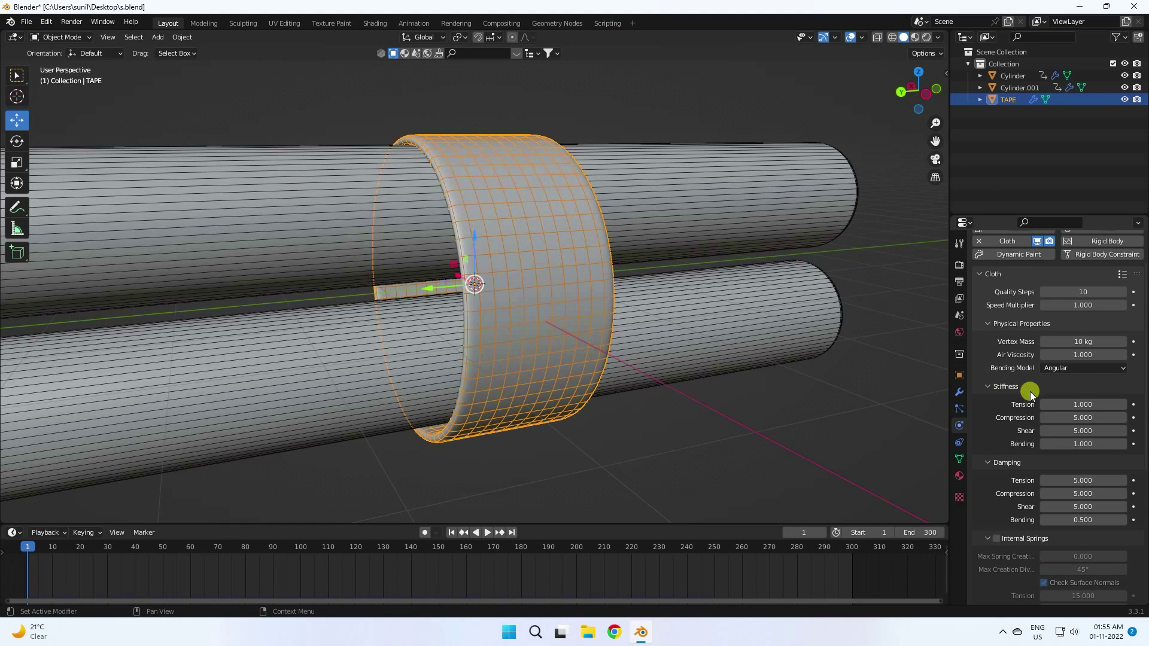
Step: Set damping Tension and Bending to 1, then save the file
scroll(940, 415, "down", 4)
scroll(547, 302, "up", 4)
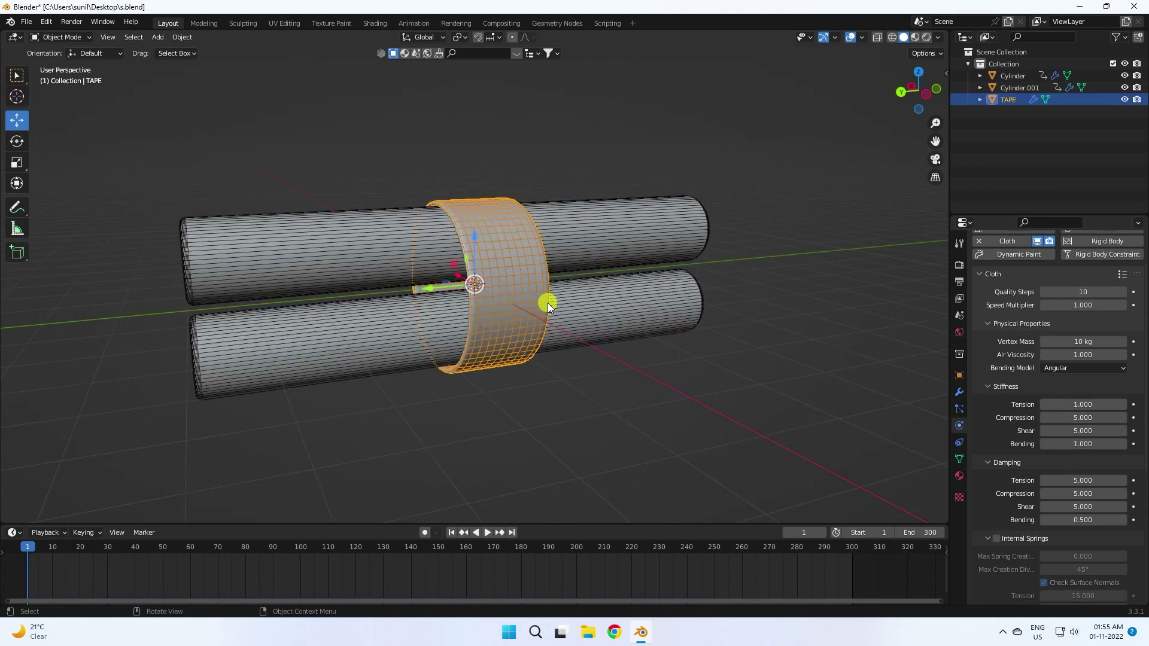
scroll(1004, 476, "down", 5)
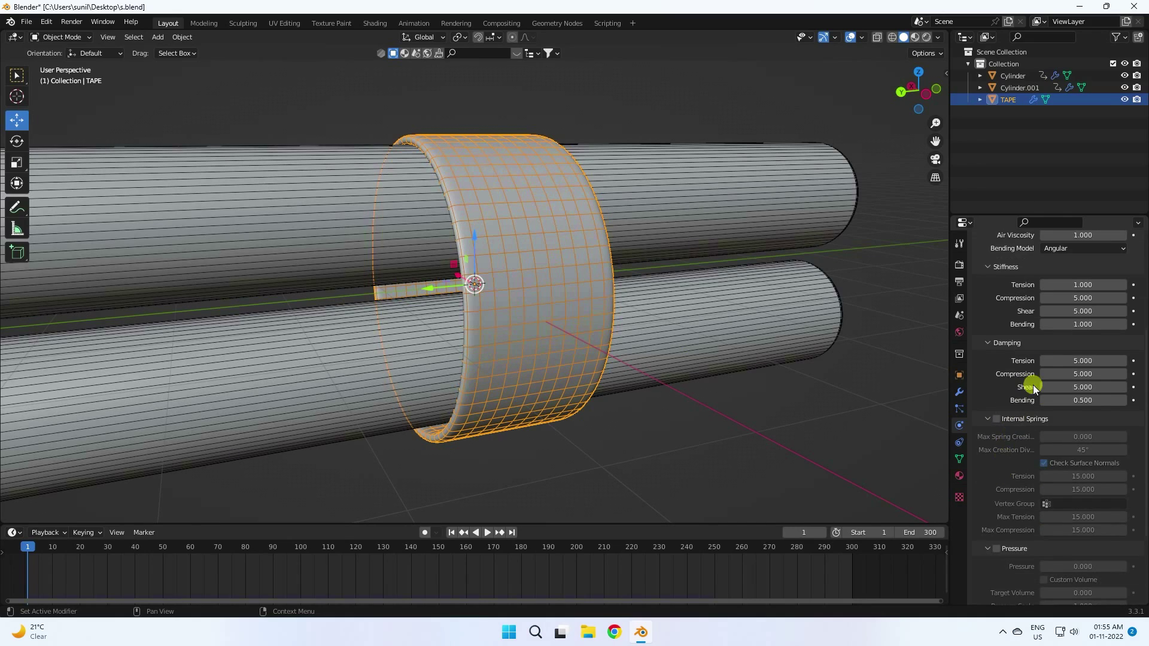
double_click(1085, 360)
type("1")
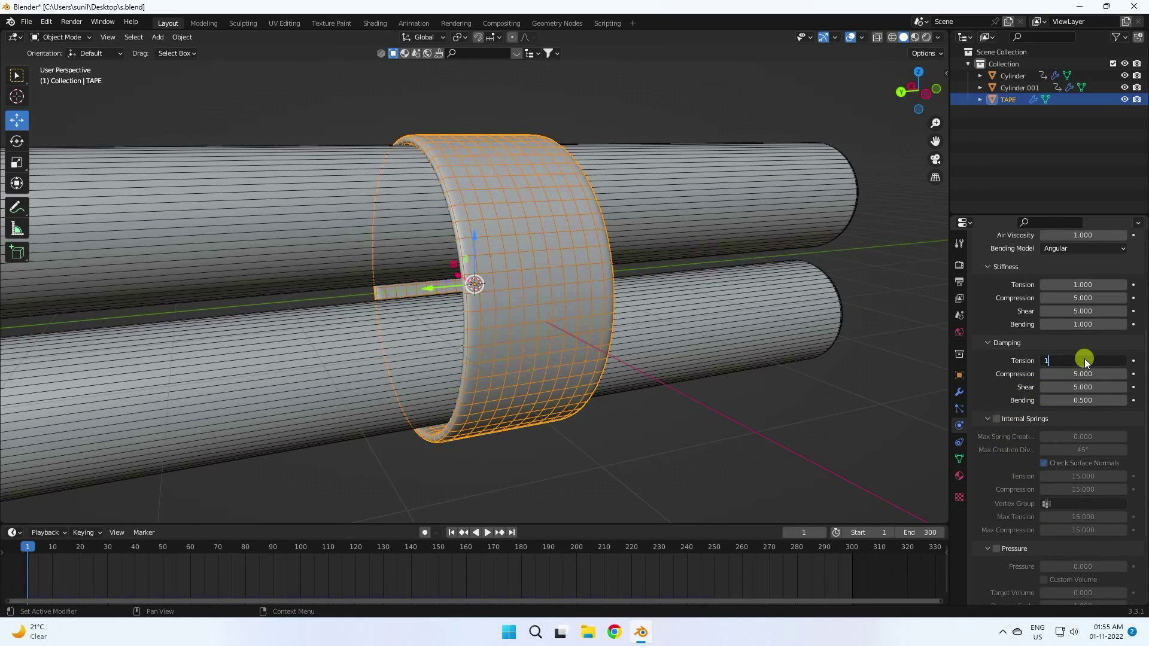
double_click(1086, 400)
type("1")
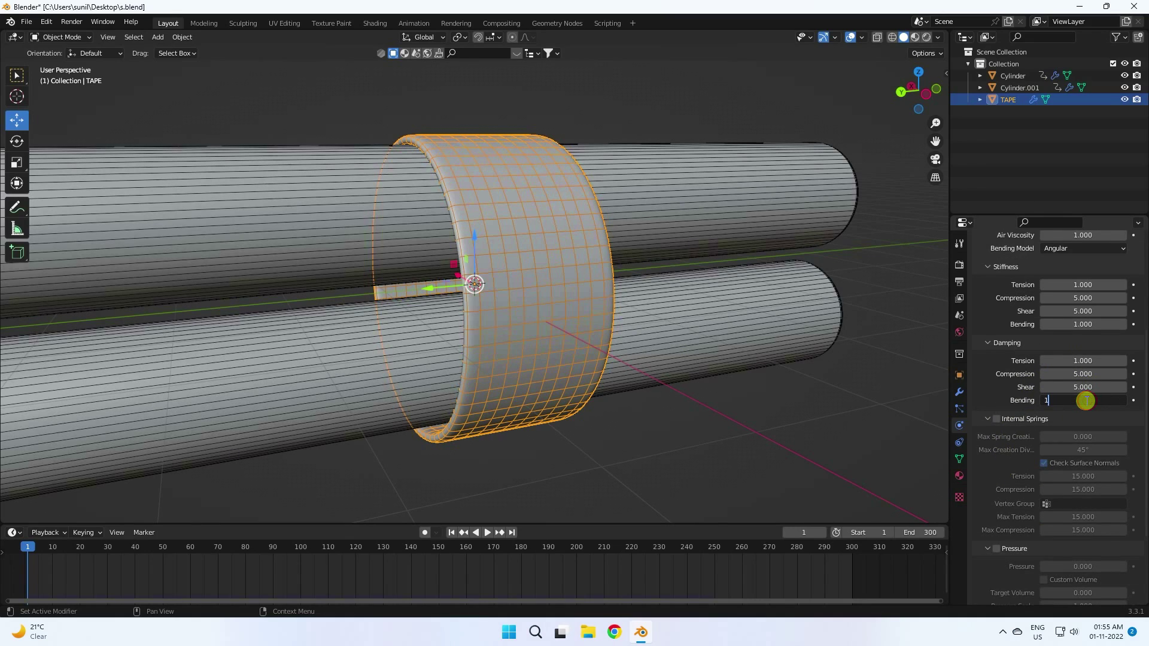
key("Return")
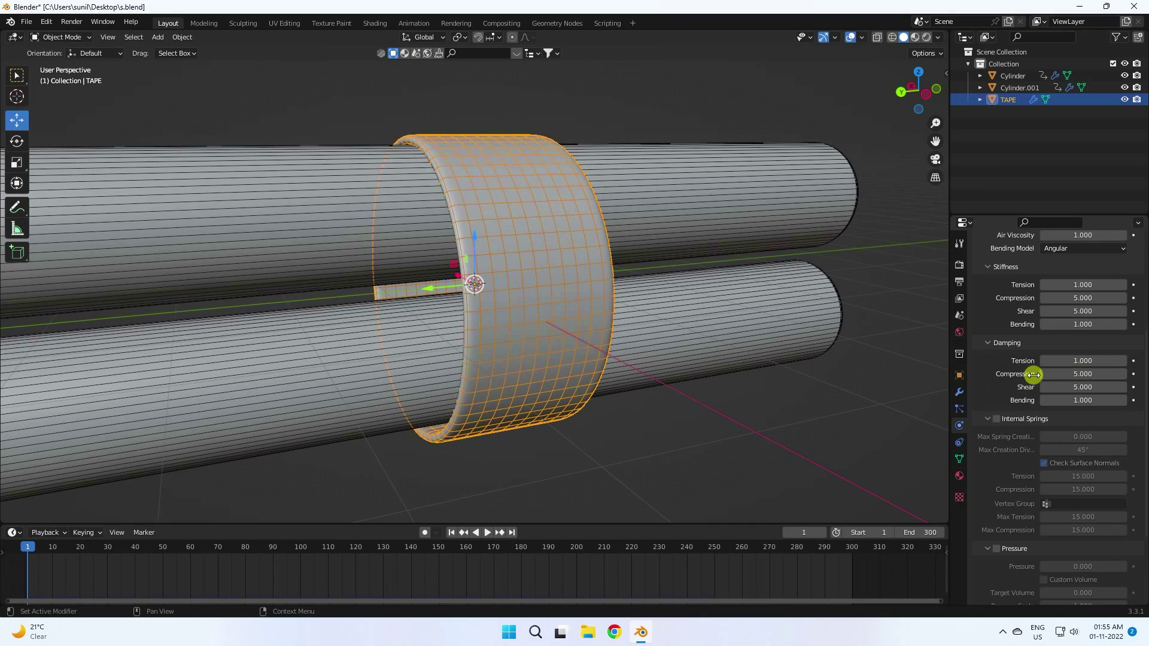
key("ctrl+s")
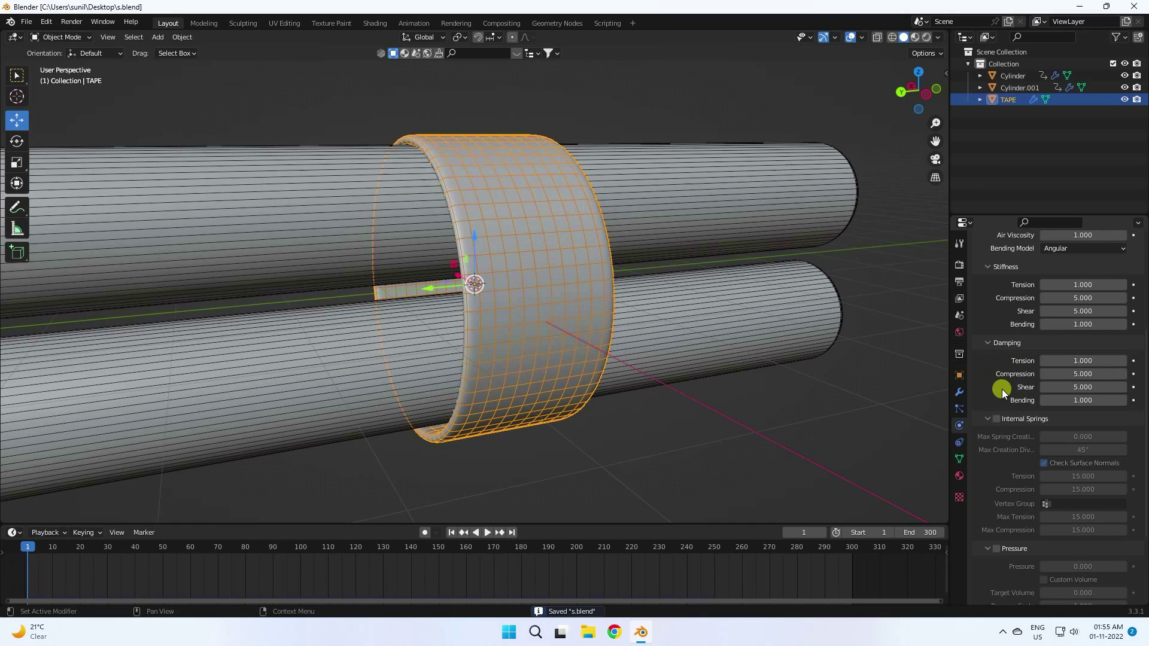
scroll(1002, 389, "down", 5)
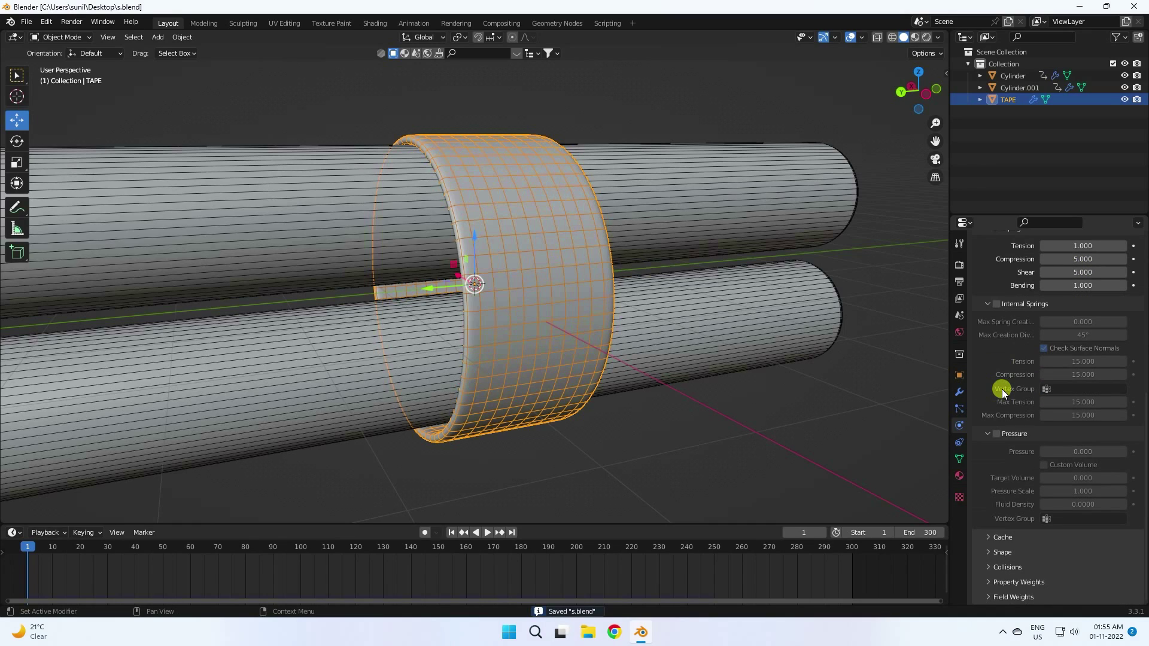
Step: Collapse the Shape panel and expand the cloth Collisions and Cache panels
left_click(988, 552)
scroll(991, 453, "down", 3)
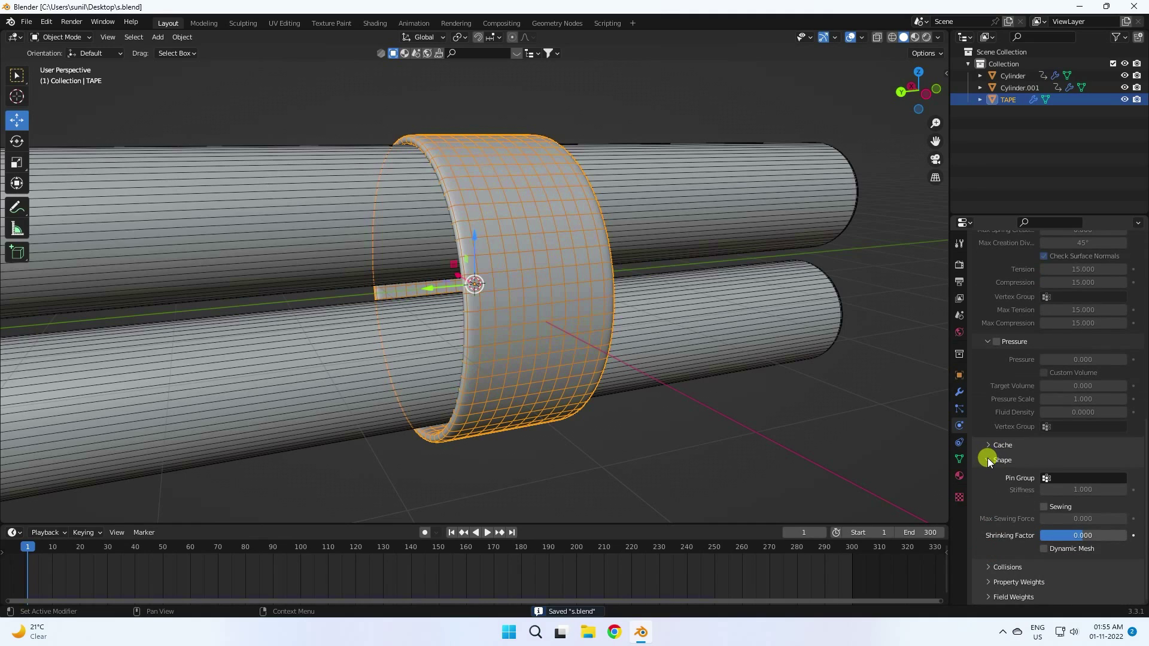
left_click(988, 460)
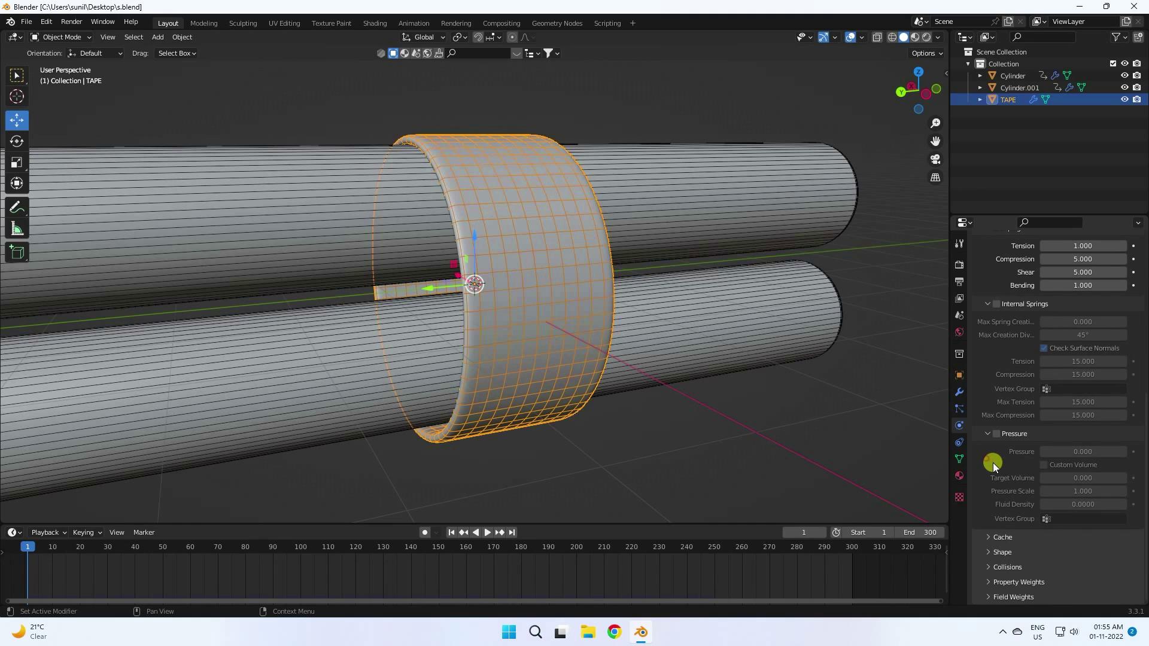
left_click(989, 567)
scroll(986, 480, "down", 6)
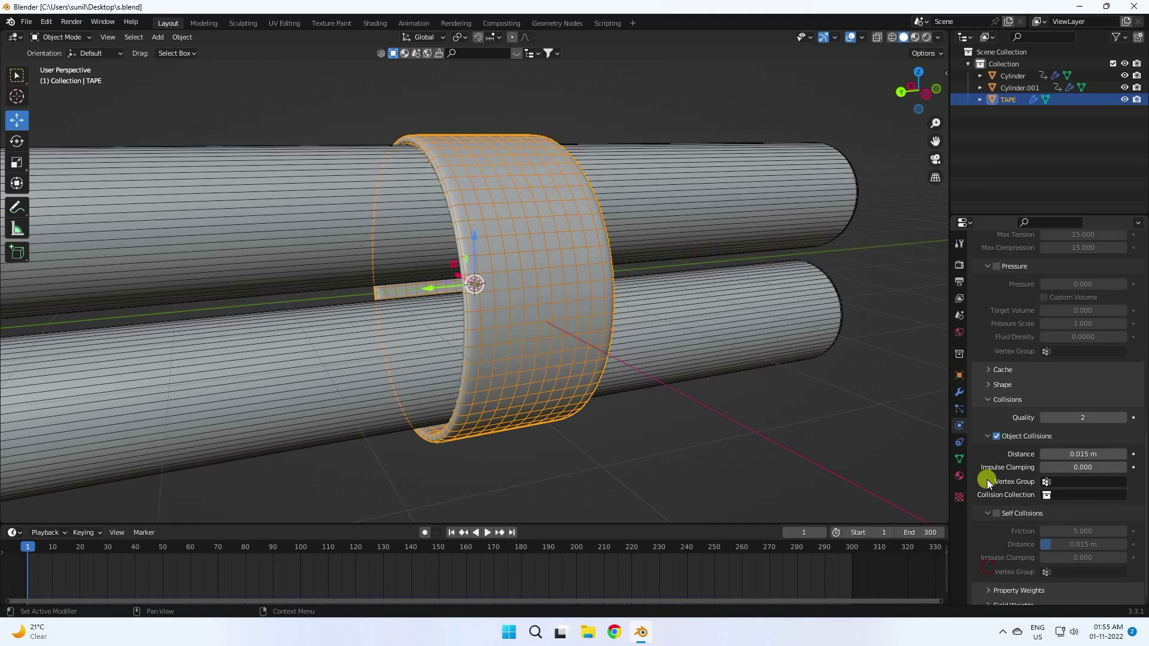
left_click(989, 363)
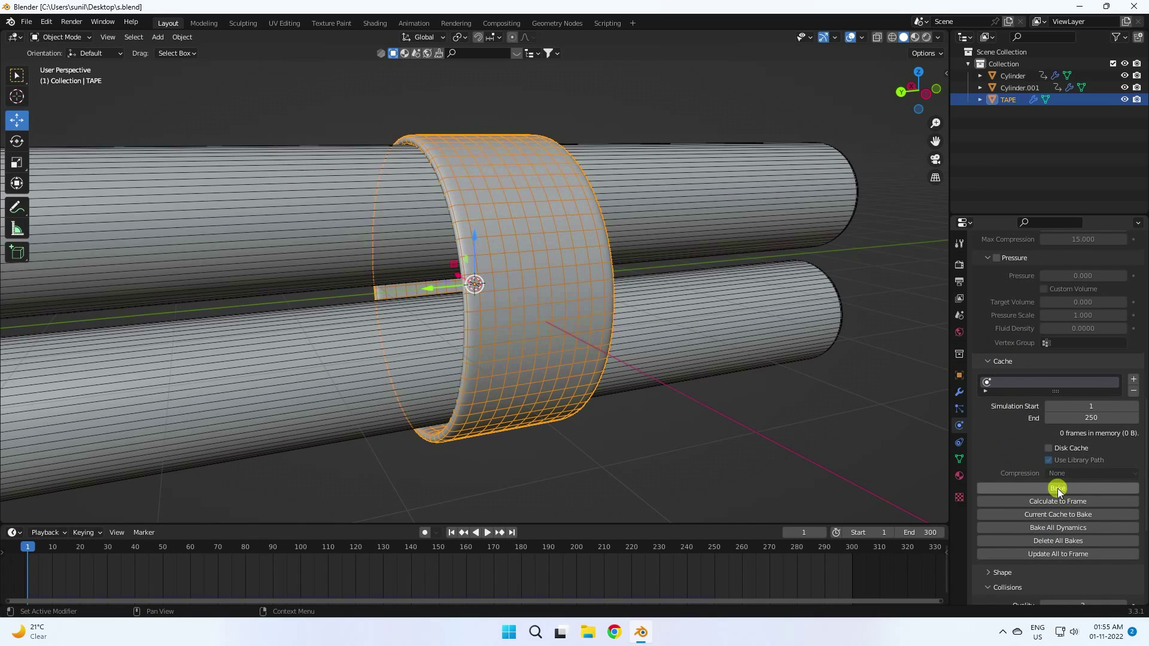
scroll(1002, 434, "down", 4)
scroll(1017, 377, "down", 3)
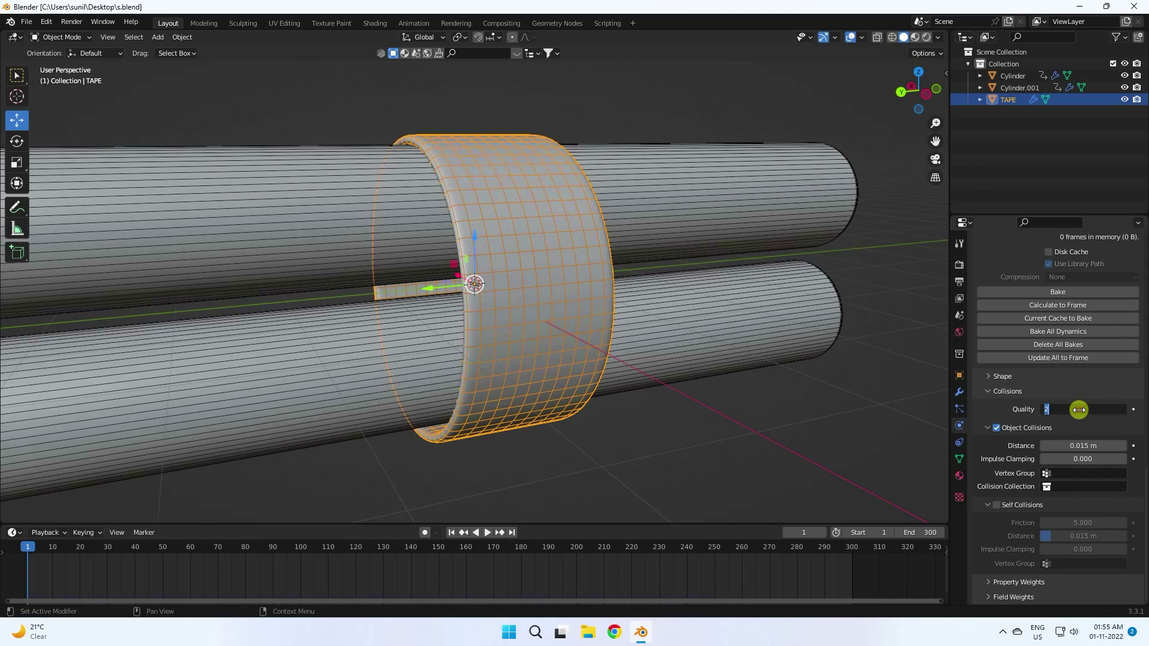
Step: Set collision Quality to 10 and object collision Distance to 0.001 m
left_click(1080, 410)
type("10")
key("Return")
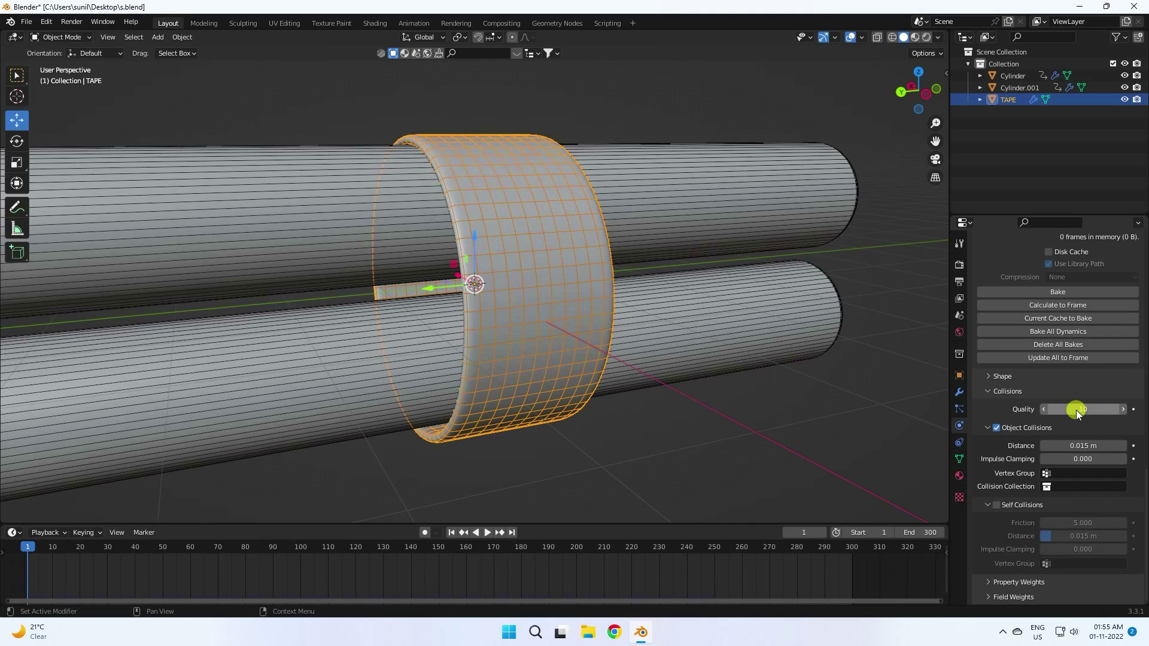
left_click(1078, 409)
type("10")
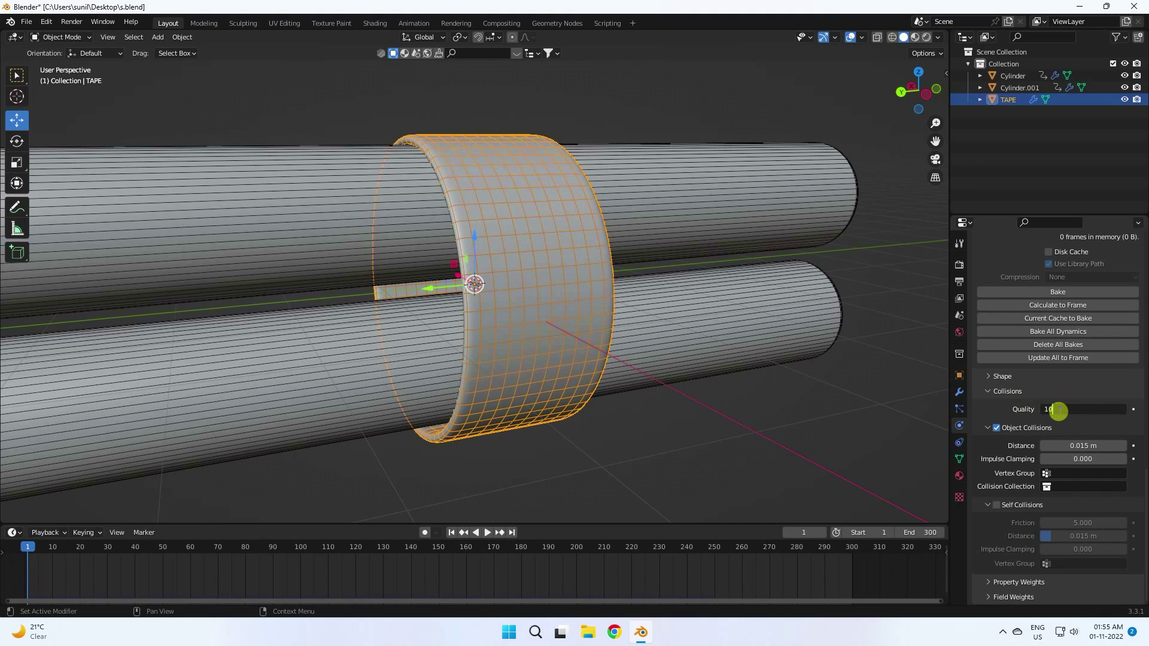
key("Return")
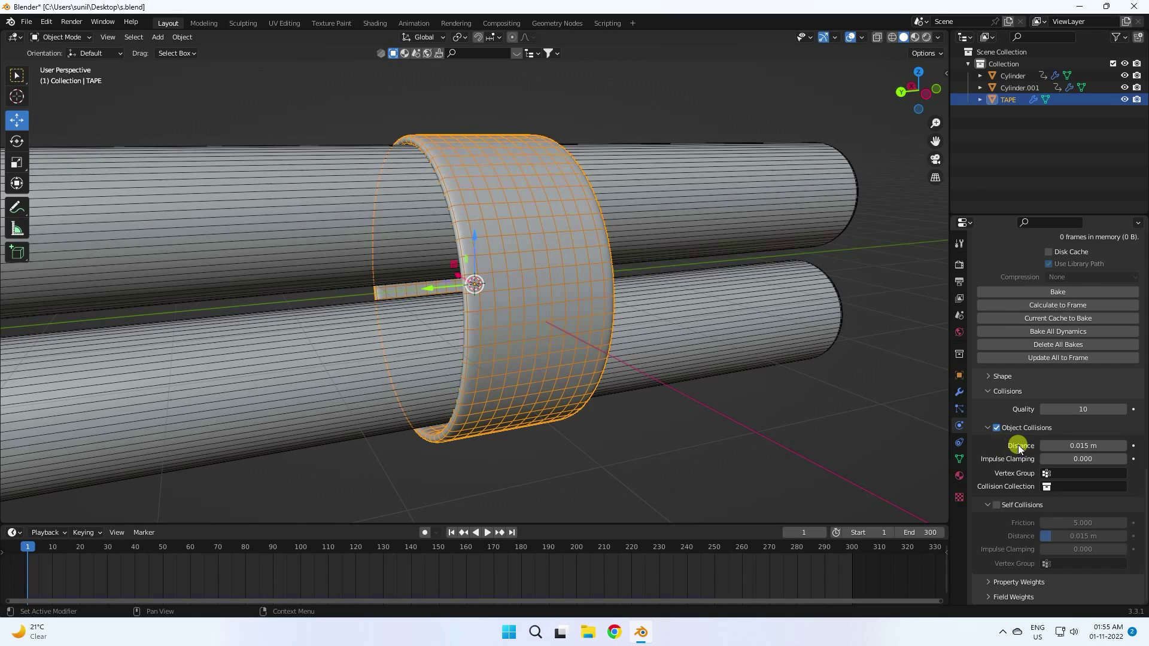
left_click(1074, 446)
type("0.001")
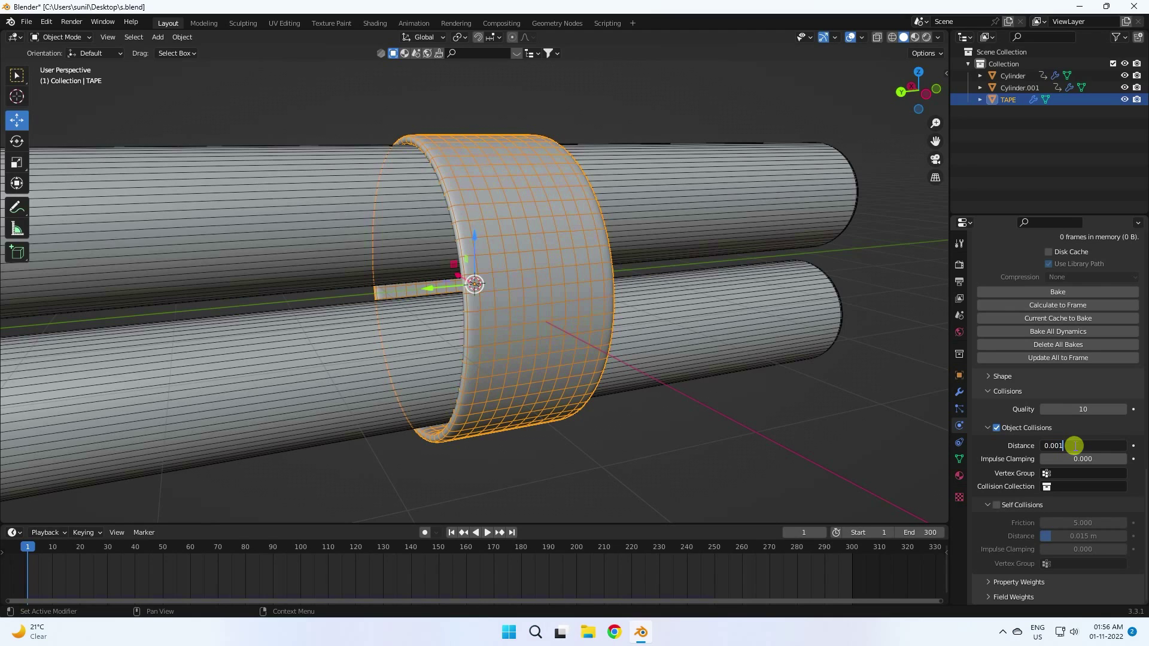
key("Return")
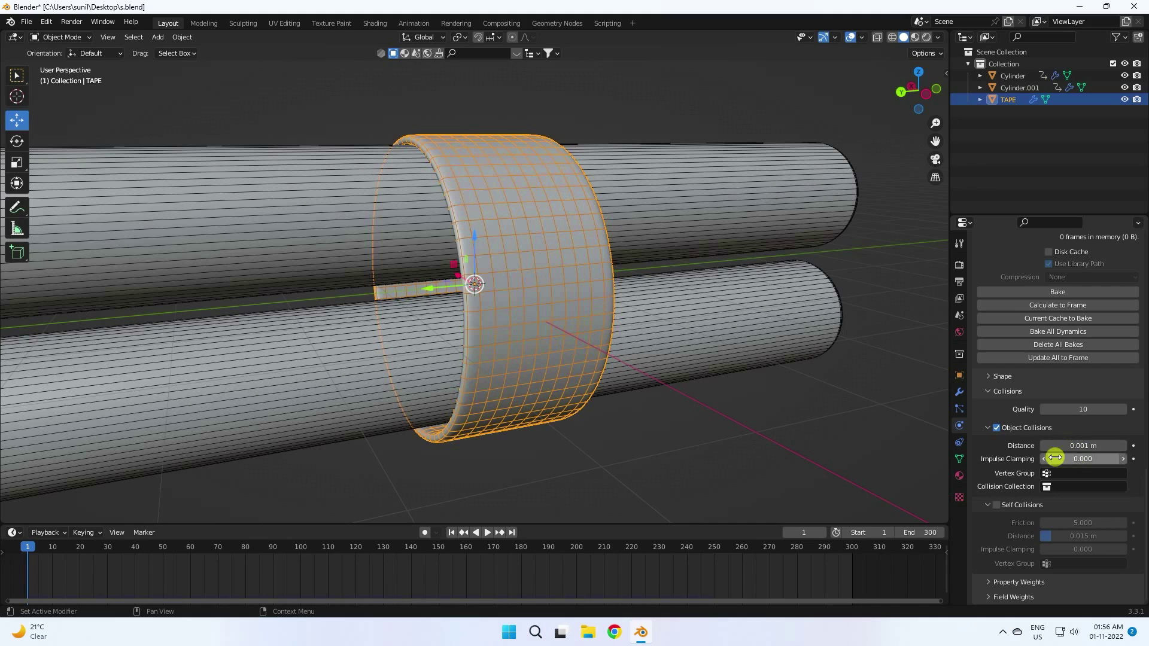
Step: Enable Self Collisions with Friction 10, Distance 0.01 m and Impulse Clamping 1
left_click(997, 505)
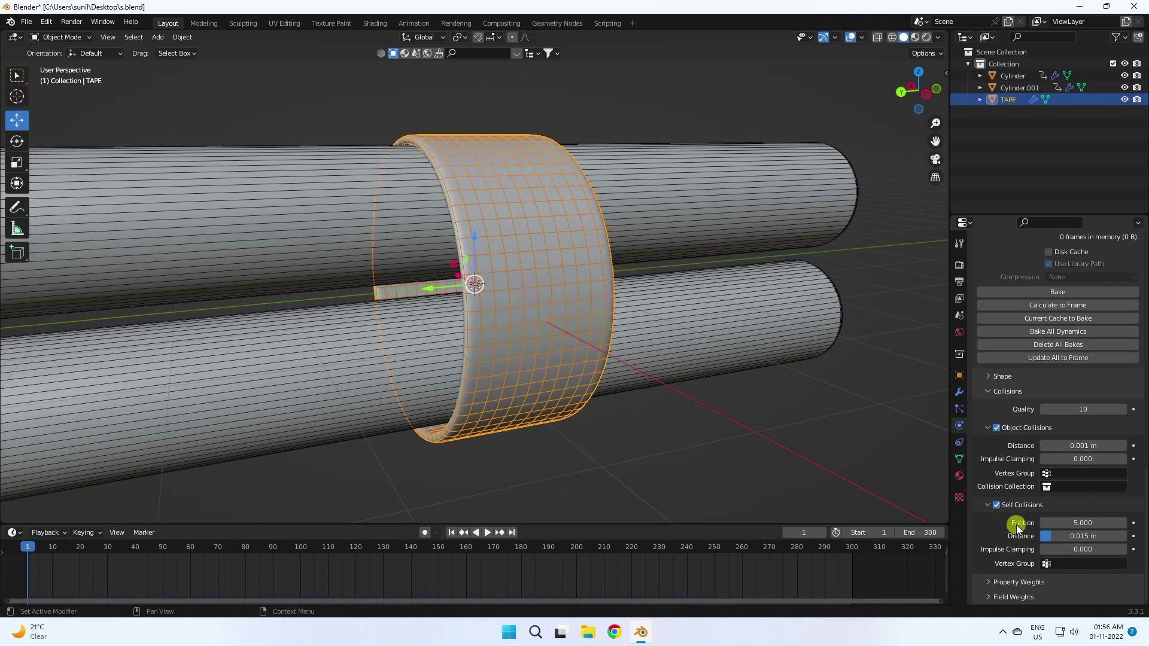
left_click(1081, 522)
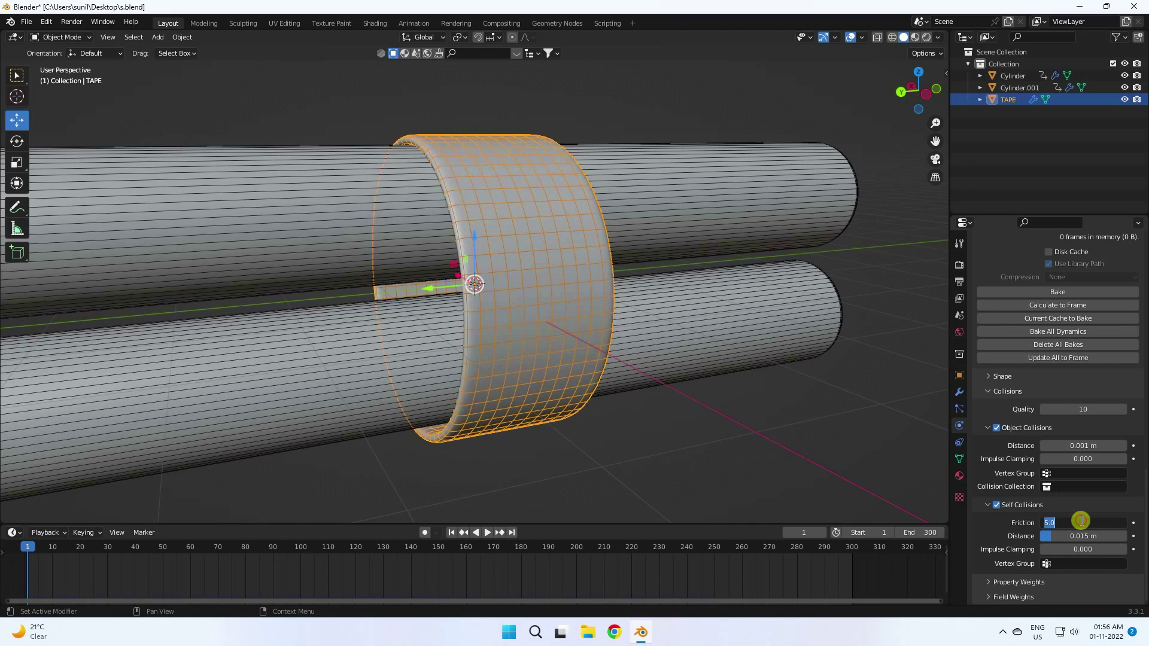
type("10")
key("Return")
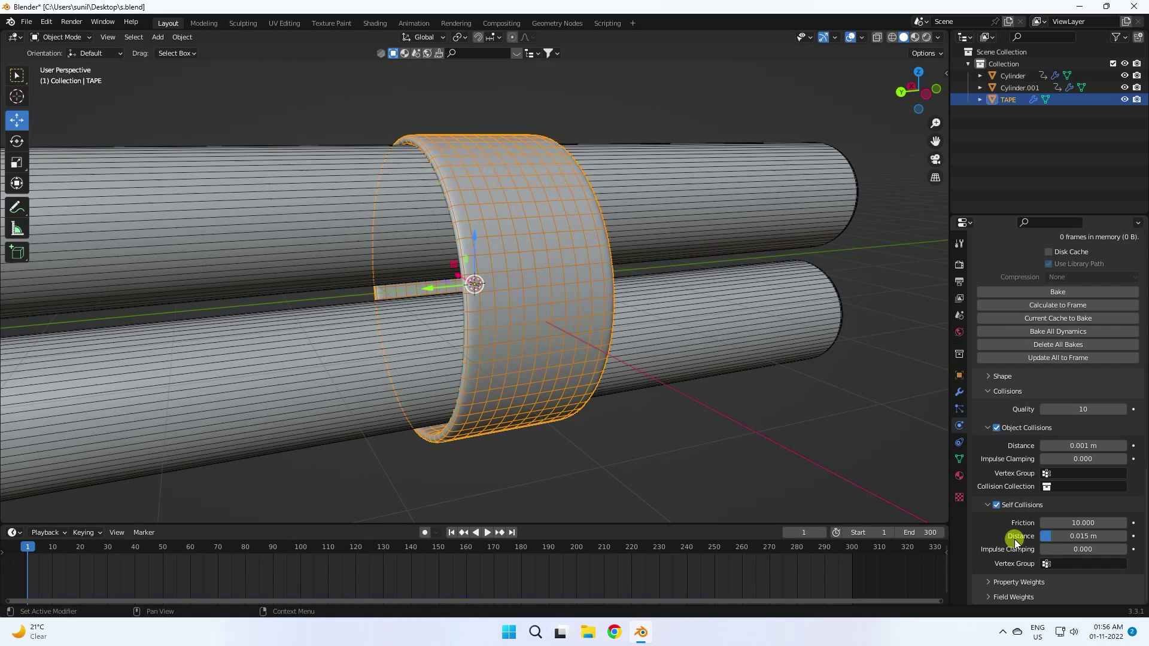
left_click(1078, 536)
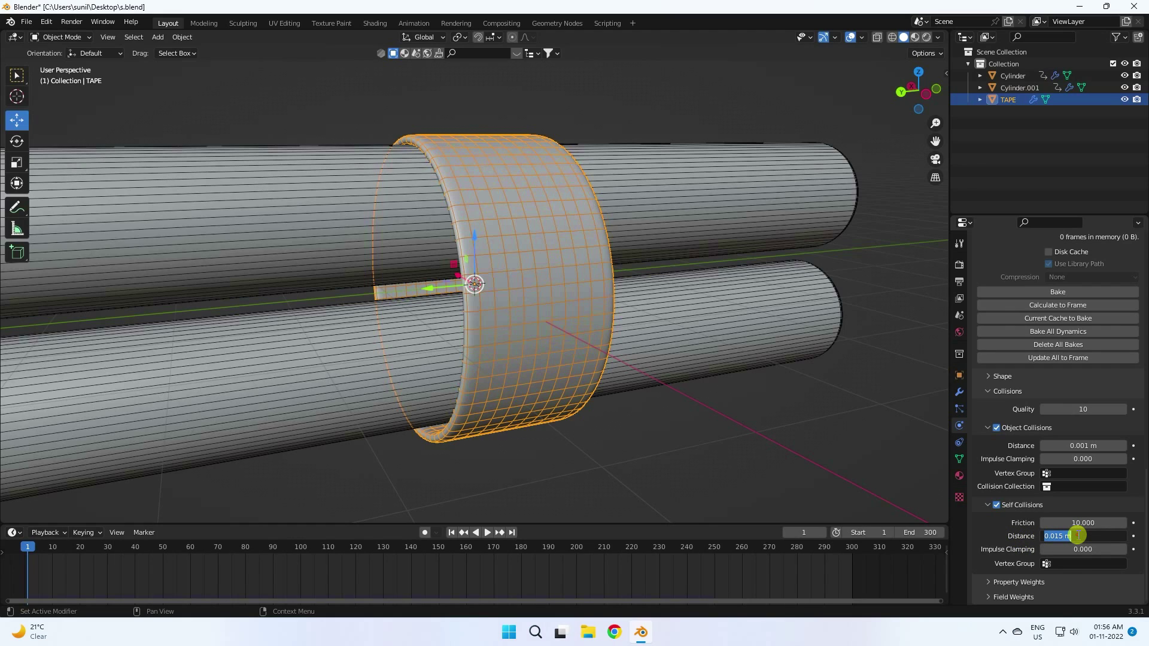
type("0.01")
key("Return")
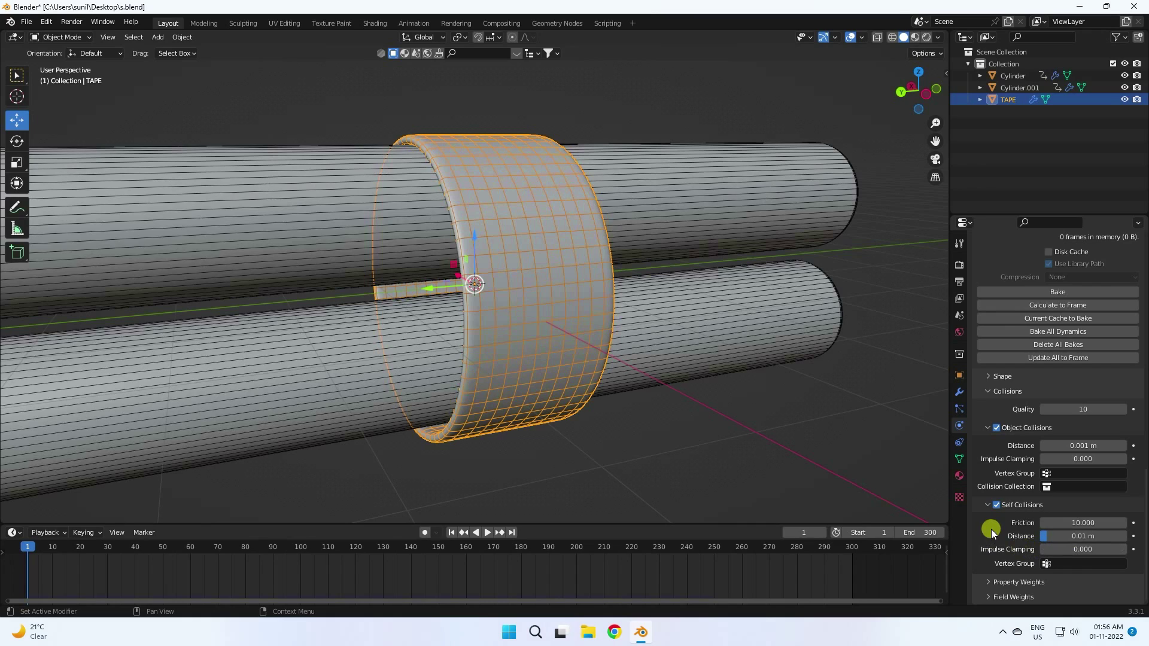
left_click(1082, 549)
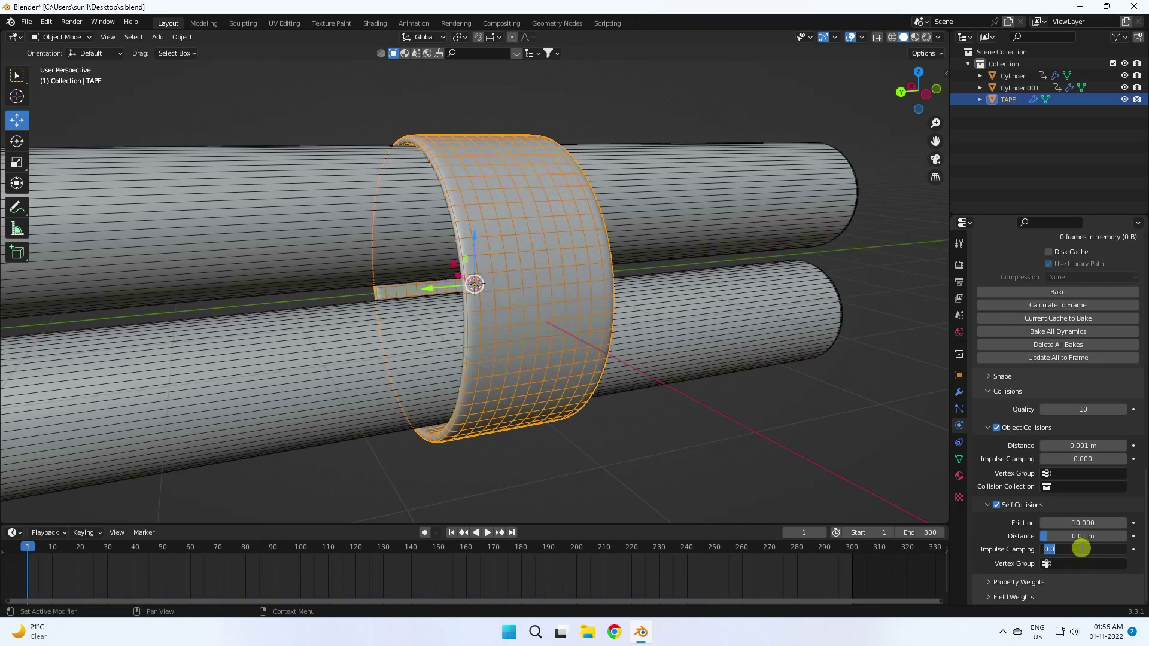
type("1")
key("Return")
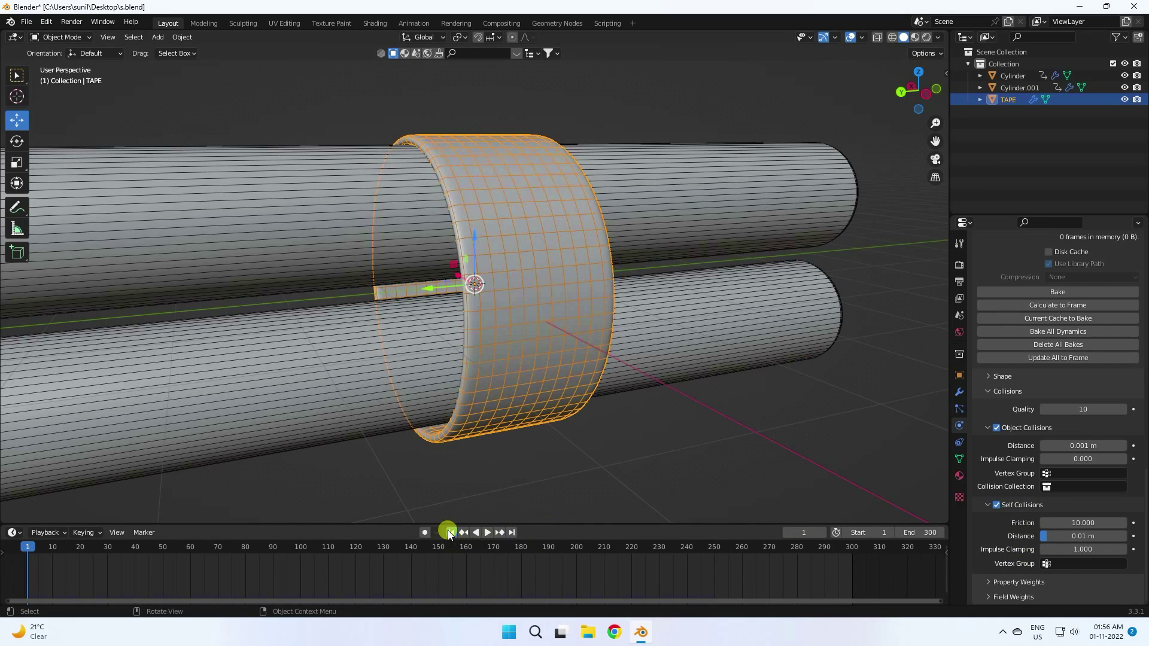
Step: Preview the cloth playback, rewind to frame 1, and drag Subdivision below Cloth in the stack
left_click(488, 533)
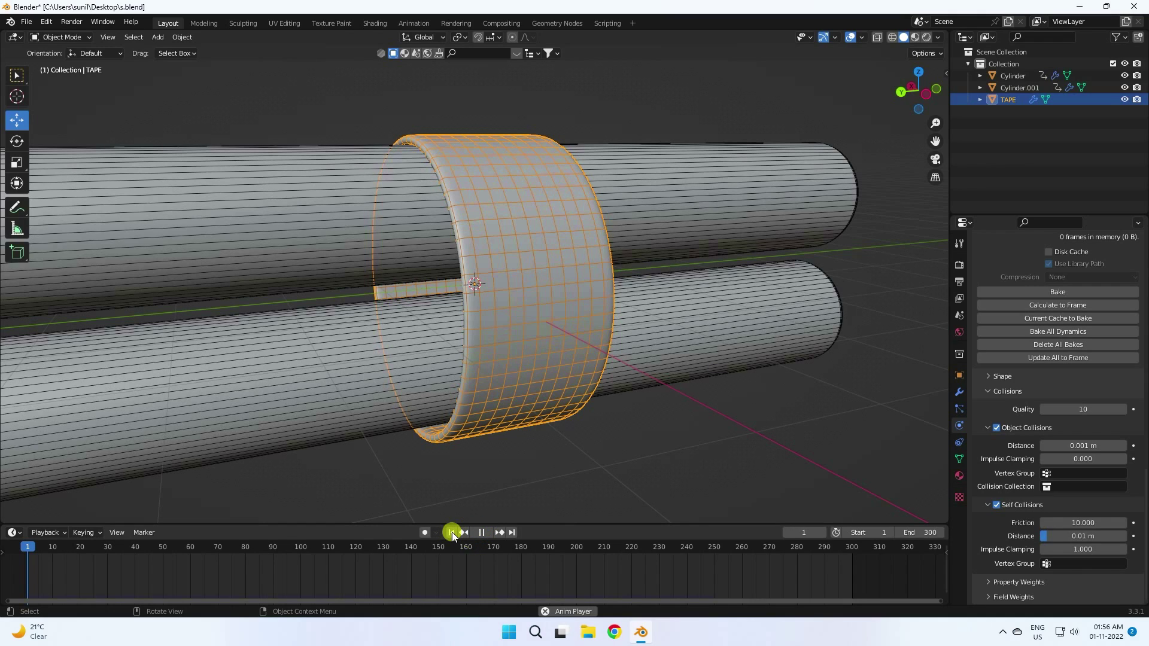
key("space")
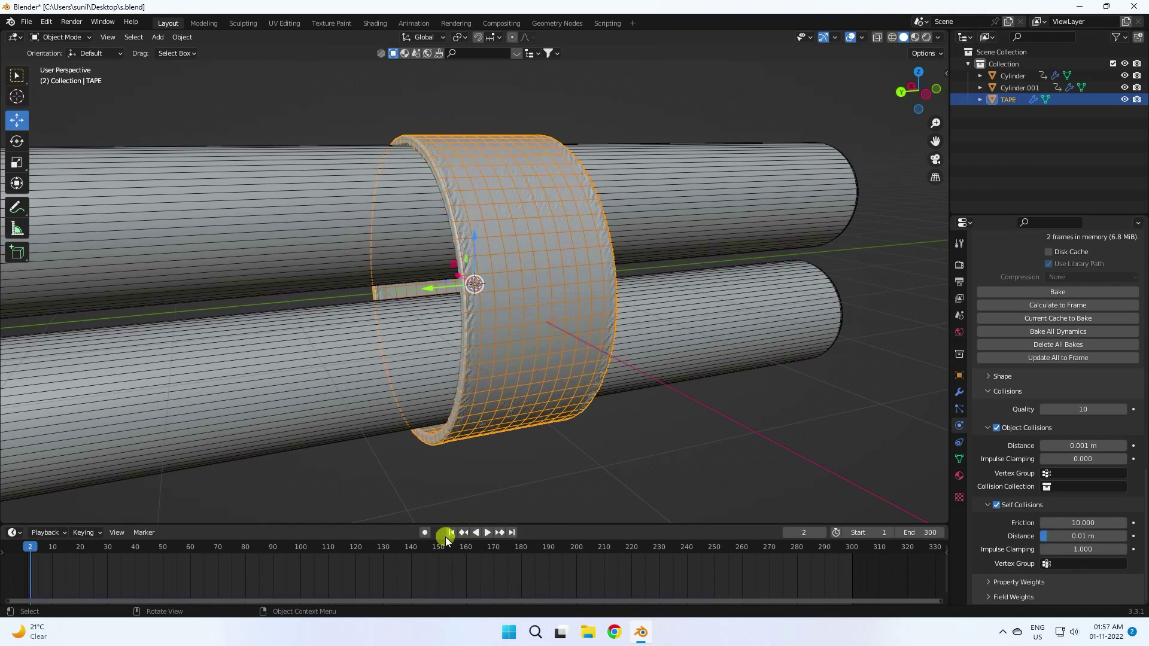
left_click(451, 533)
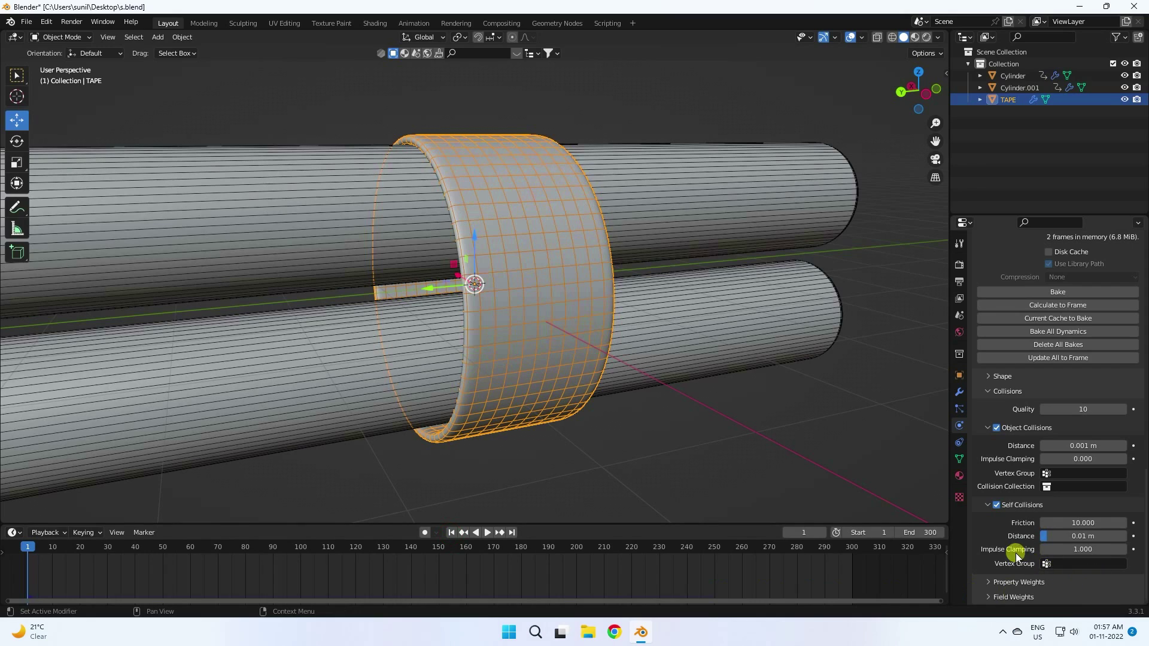
left_click(960, 391)
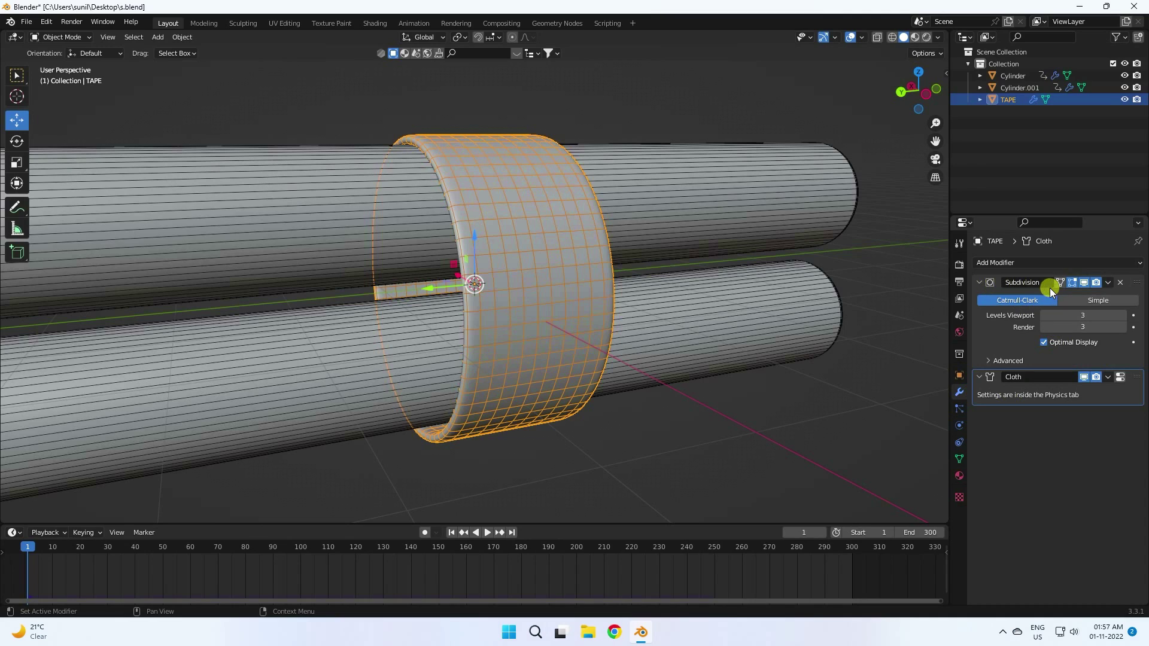
left_click_drag(1136, 281, 1145, 396)
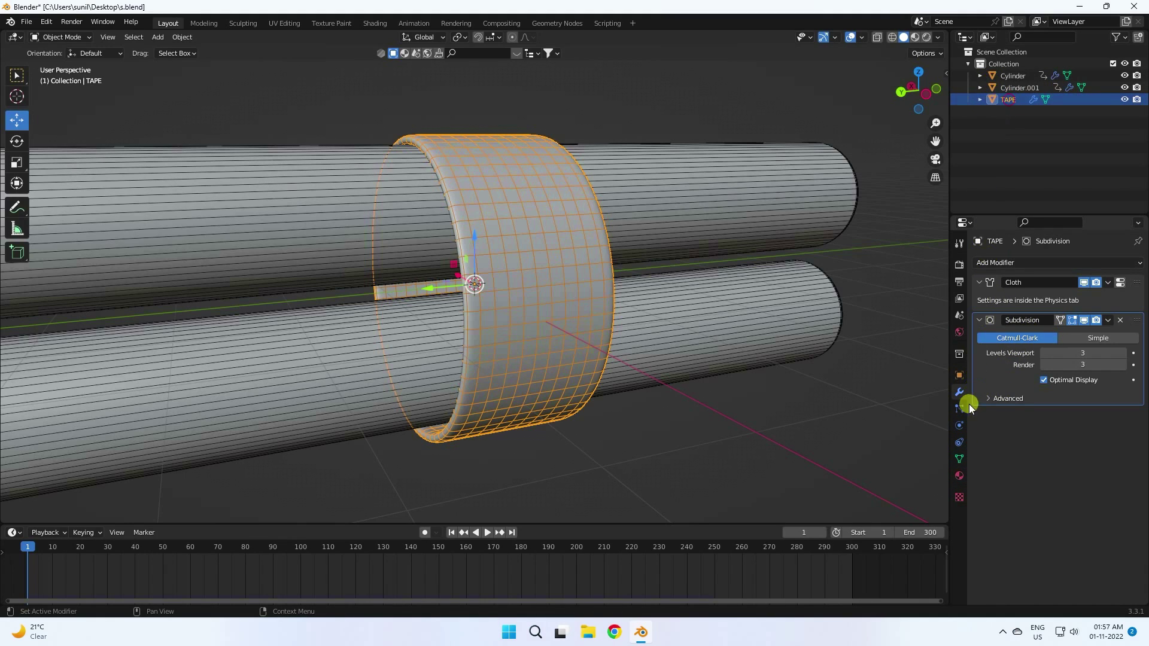
Step: Set the cloth Gravity field weight to 0.2 and Turbulence to 0, then save
left_click(959, 426)
scroll(1001, 544, "down", 20)
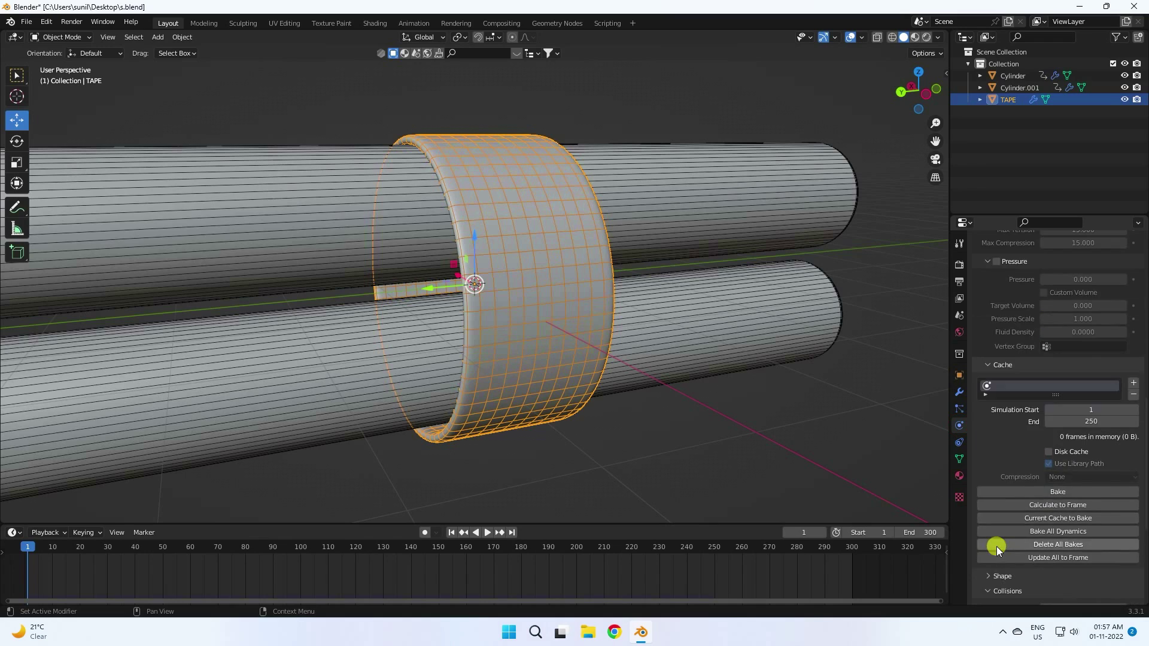
left_click(988, 596)
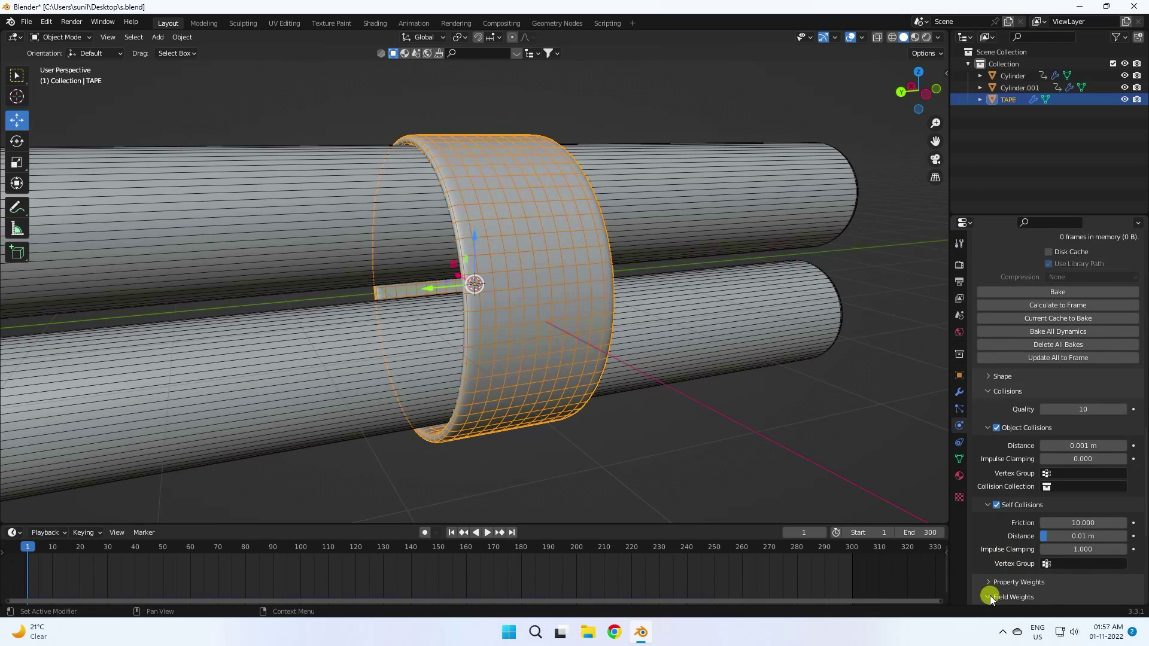
scroll(992, 522, "down", 7)
scroll(993, 520, "down", 3)
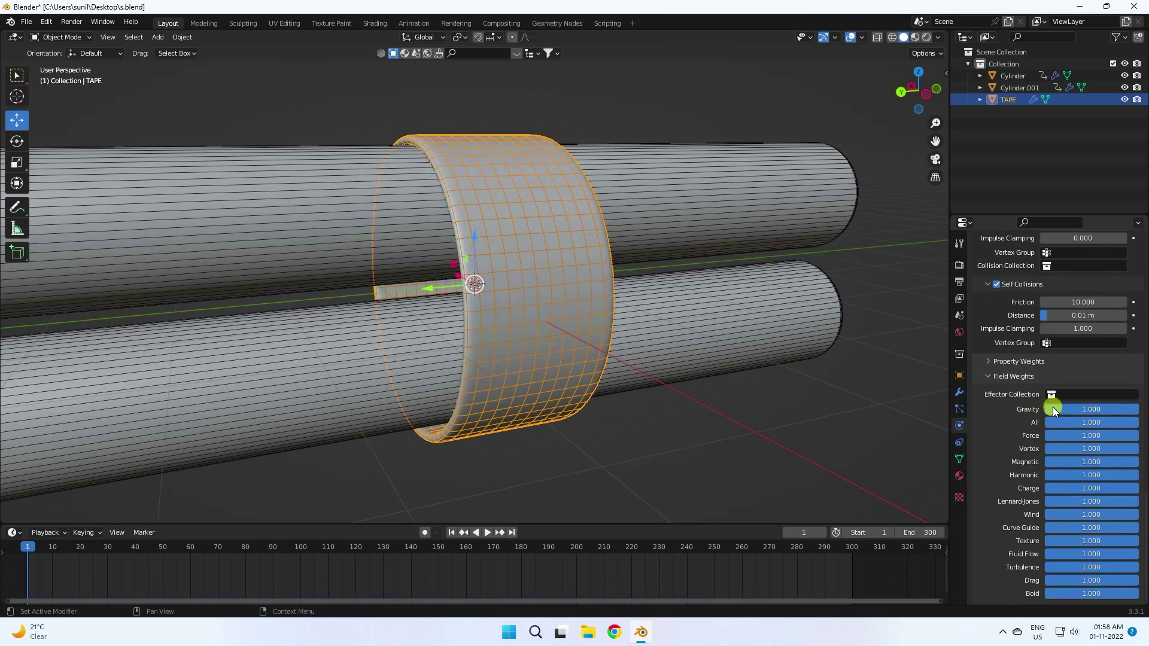
left_click(1069, 408)
type("0.2")
key("Return")
left_click(1072, 567)
type("0")
key("Return")
key("ctrl+s")
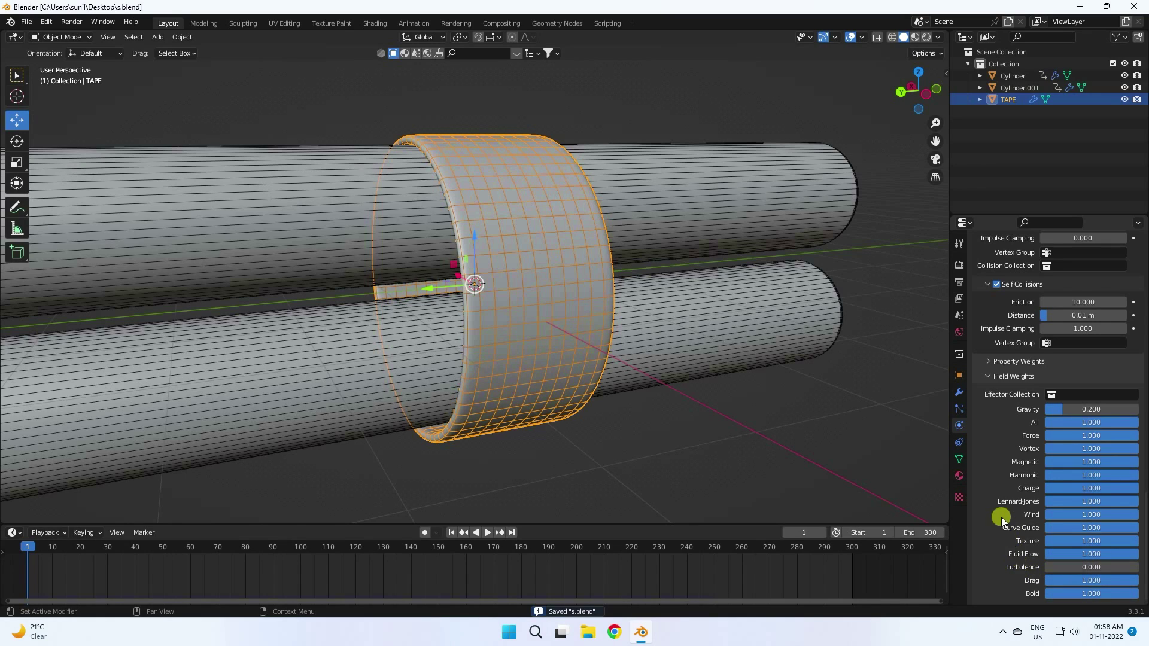
Step: Set the cloth cache End frame to 300
scroll(1009, 539, "up", 10)
scroll(1011, 541, "up", 20)
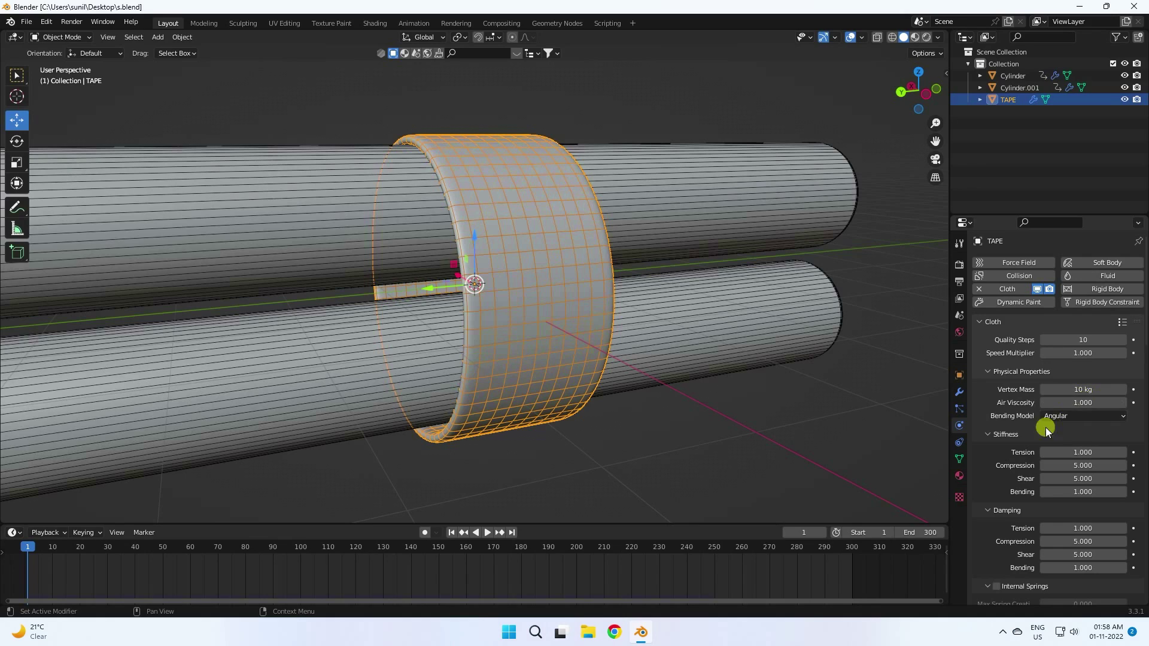
scroll(1068, 383, "down", 6)
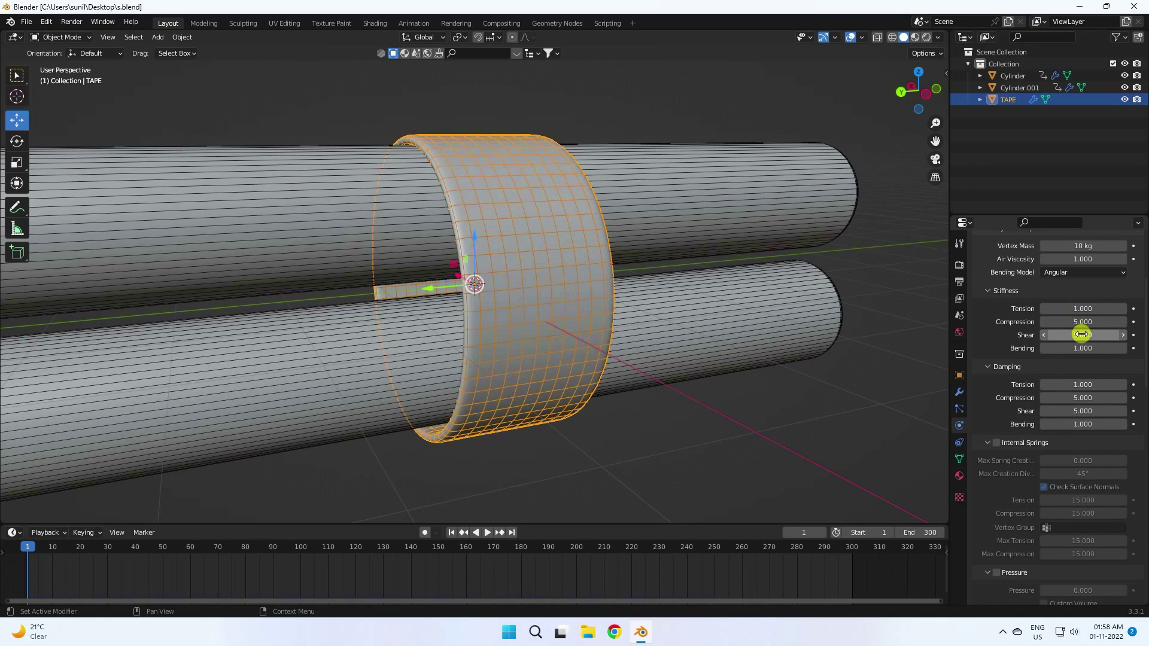
scroll(1039, 386, "down", 2)
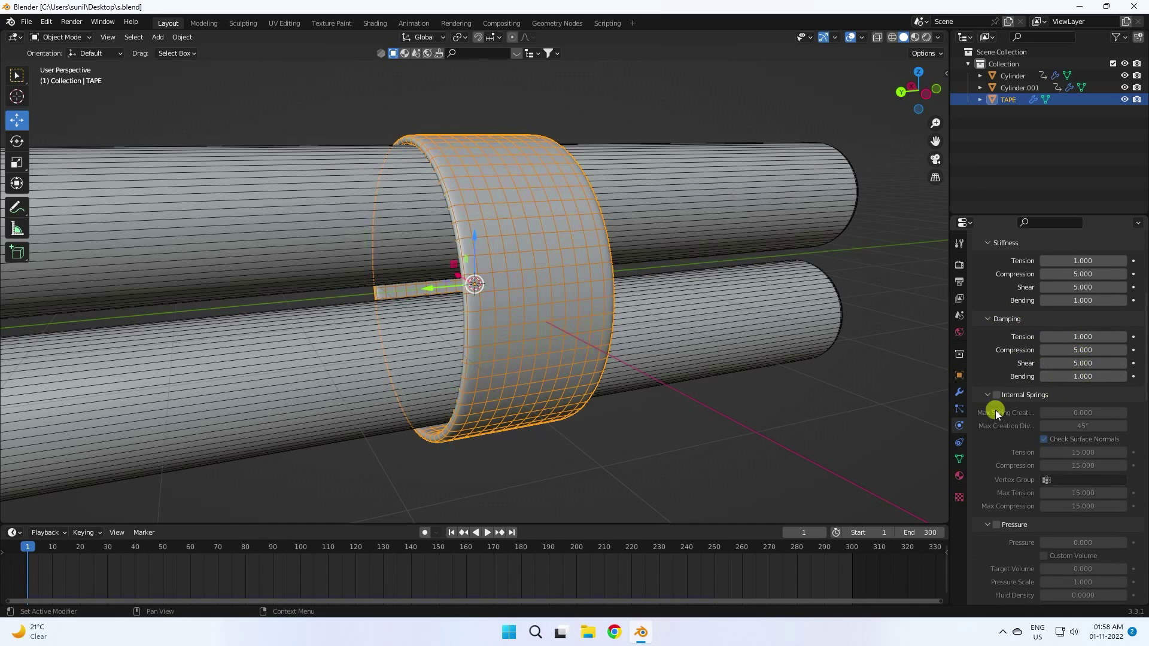
scroll(996, 410, "down", 15)
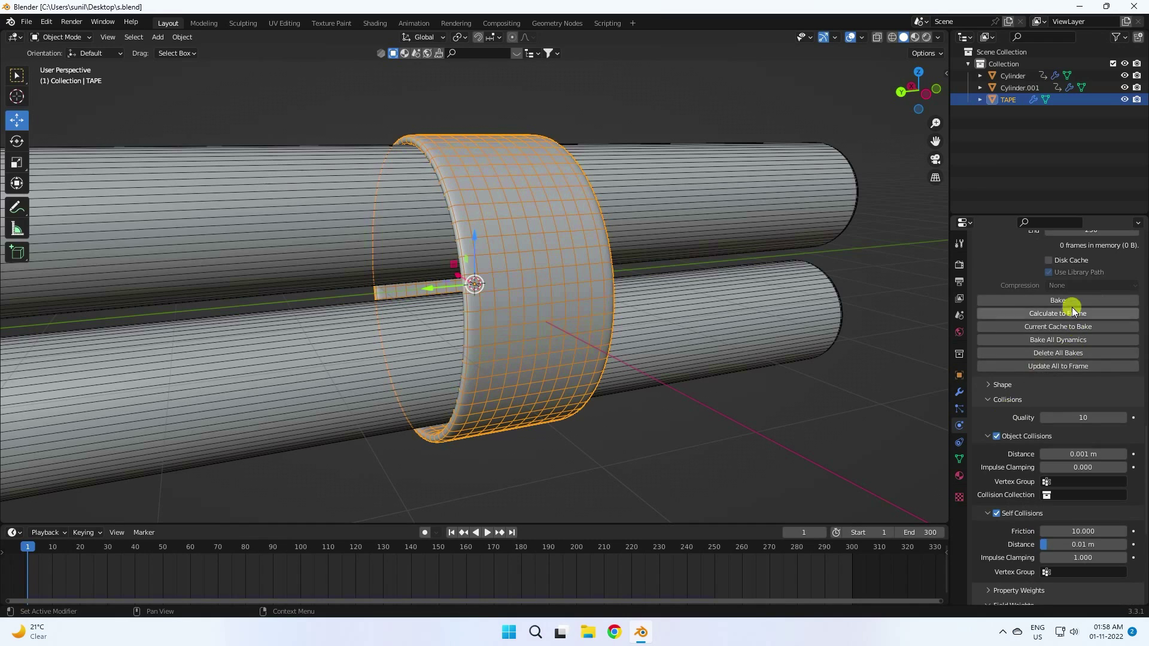
scroll(1072, 308, "up", 3)
left_click(1090, 302)
type("3")
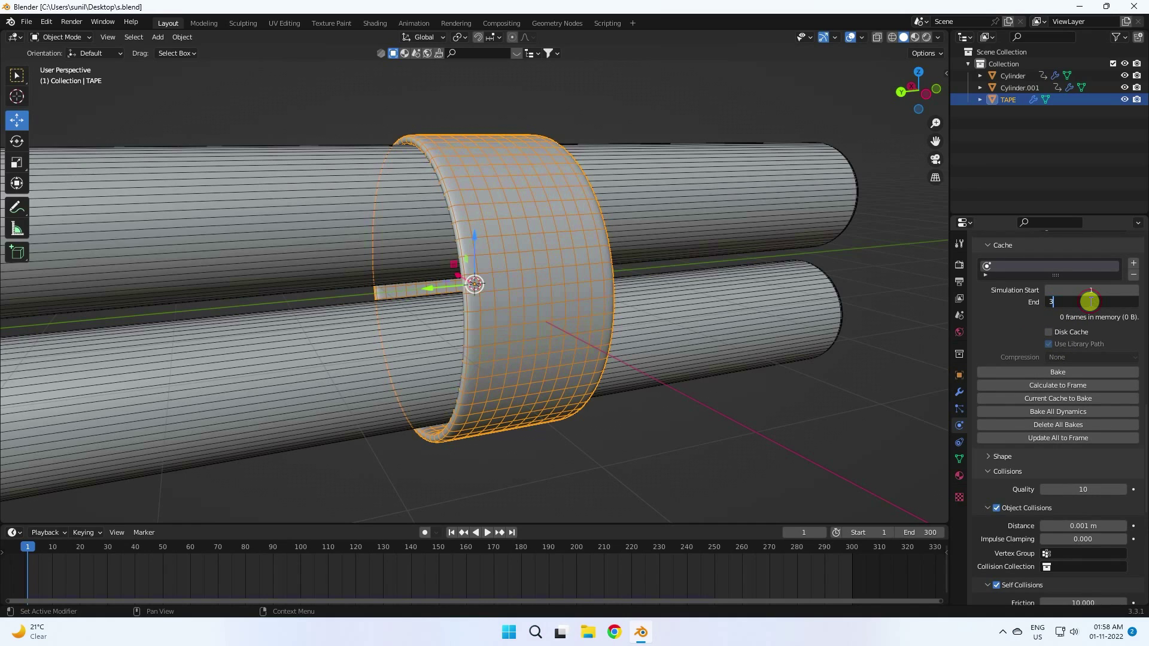
type("00")
key("Return")
scroll(1033, 386, "down", 3)
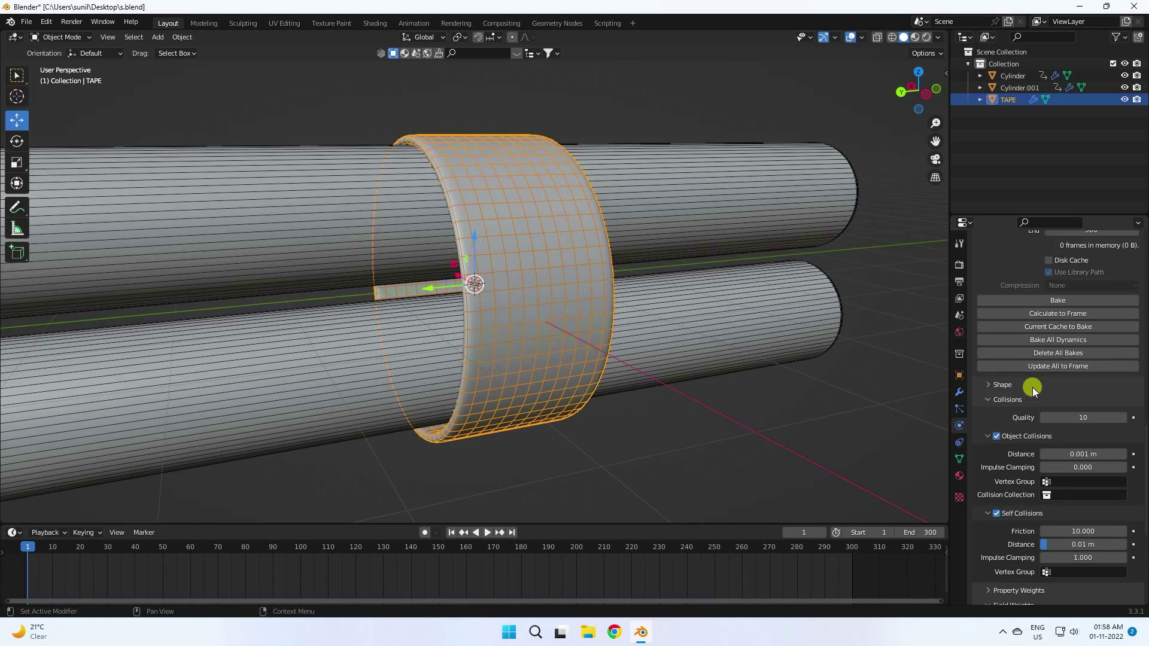
scroll(1032, 386, "down", 3)
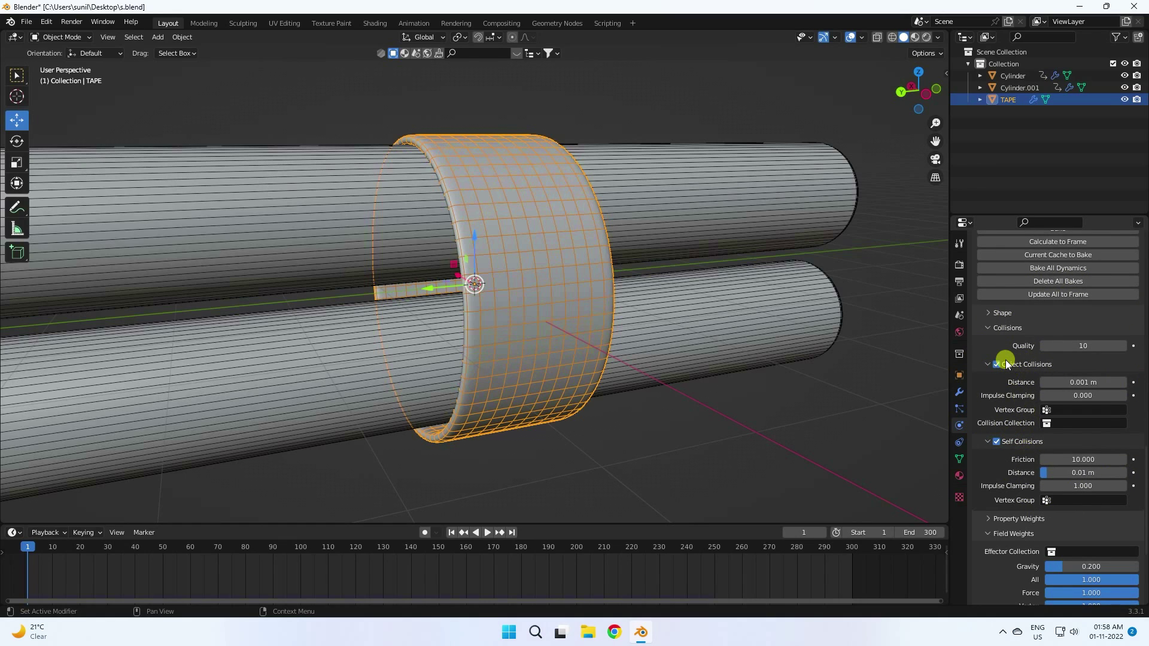
scroll(1019, 426, "down", 4)
scroll(1019, 426, "down", 3)
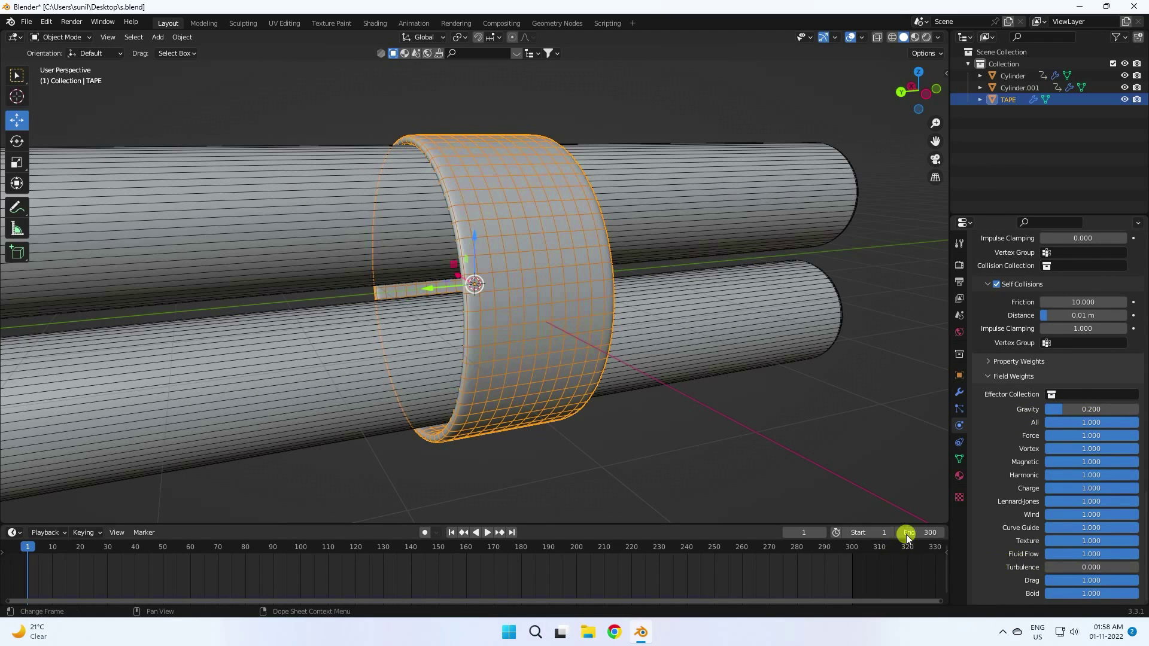
Step: Save the blend file and preview the cloth falling onto the rollers, pausing at frame 49
left_click(27, 22)
left_click(45, 100)
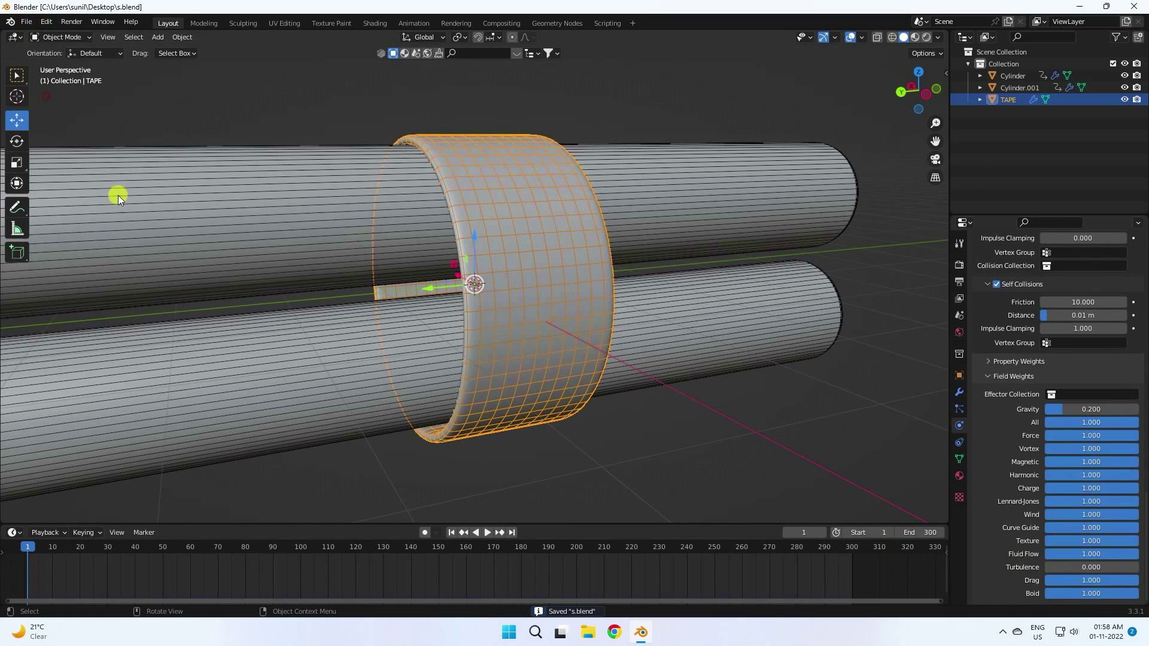
left_click(487, 533)
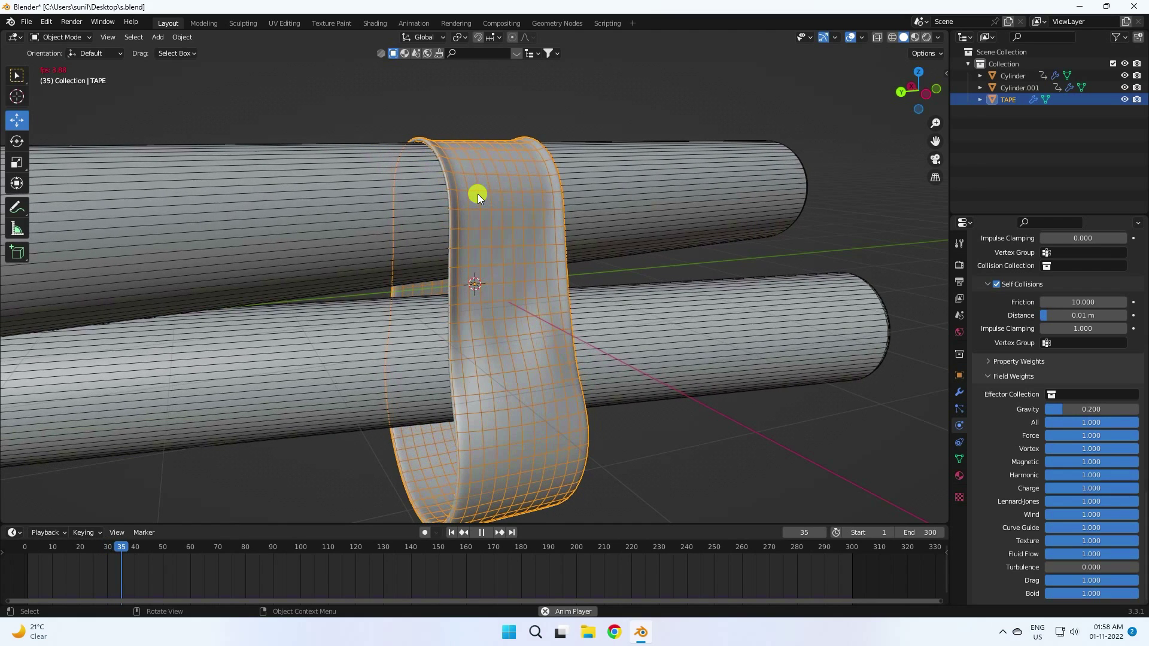
scroll(523, 180, "down", 4)
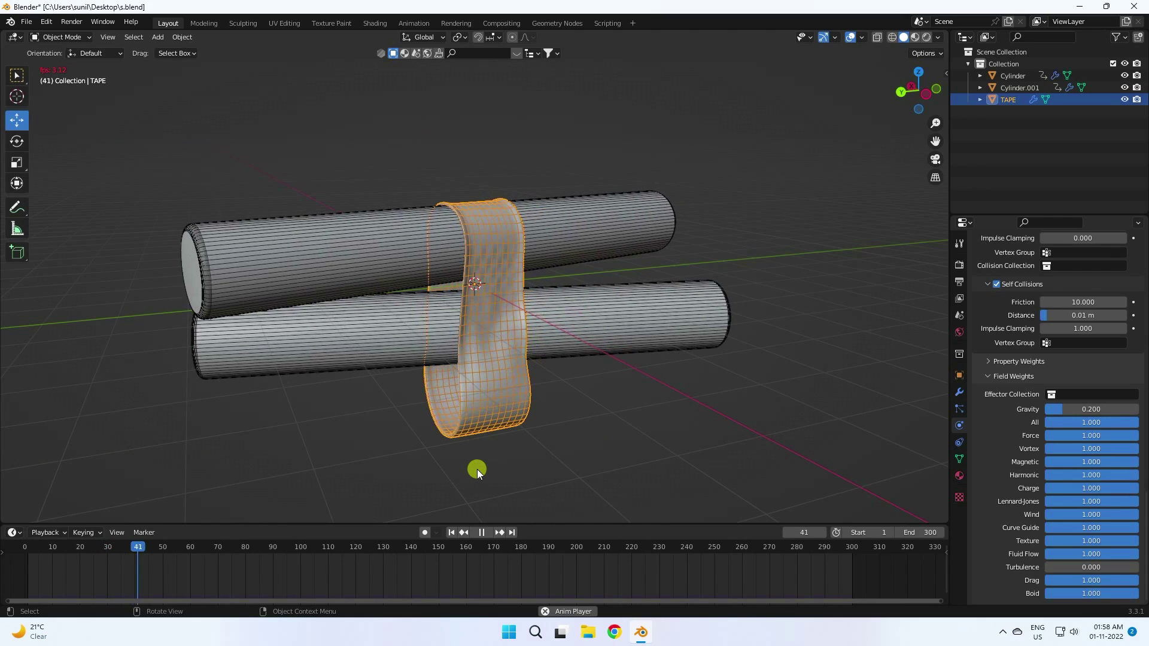
scroll(477, 469, "up", 3)
scroll(482, 299, "up", 3)
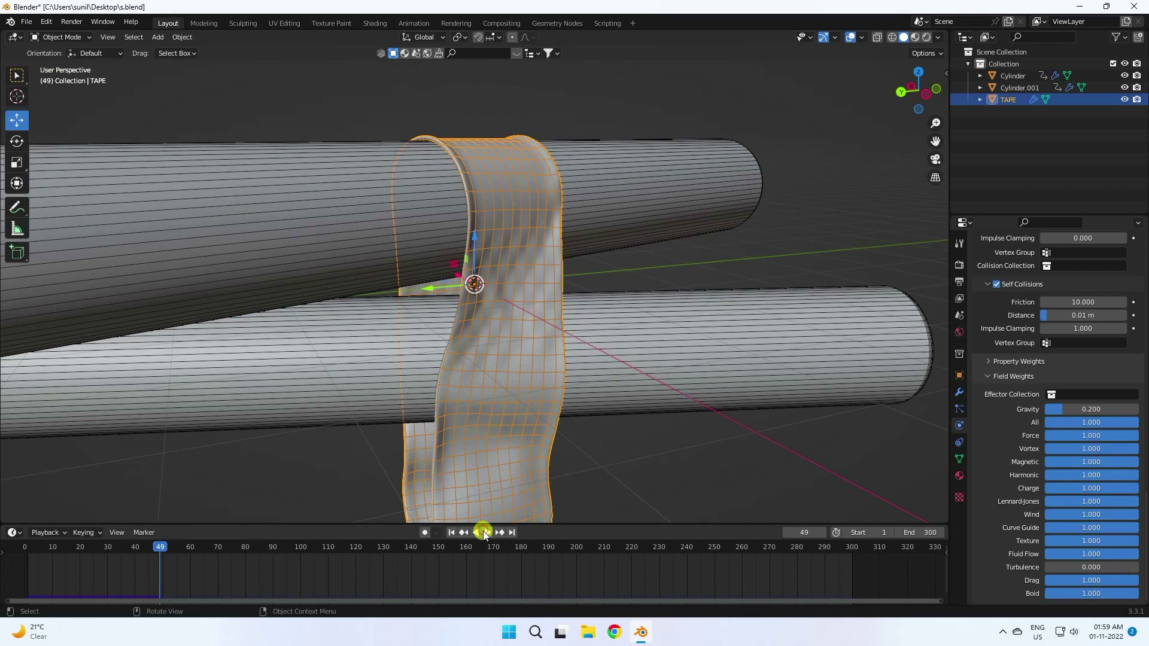
left_click(483, 531)
Step: Apply Shade Smooth to the TAPE ring and return to the first frame
right_click(518, 255)
left_click(477, 257)
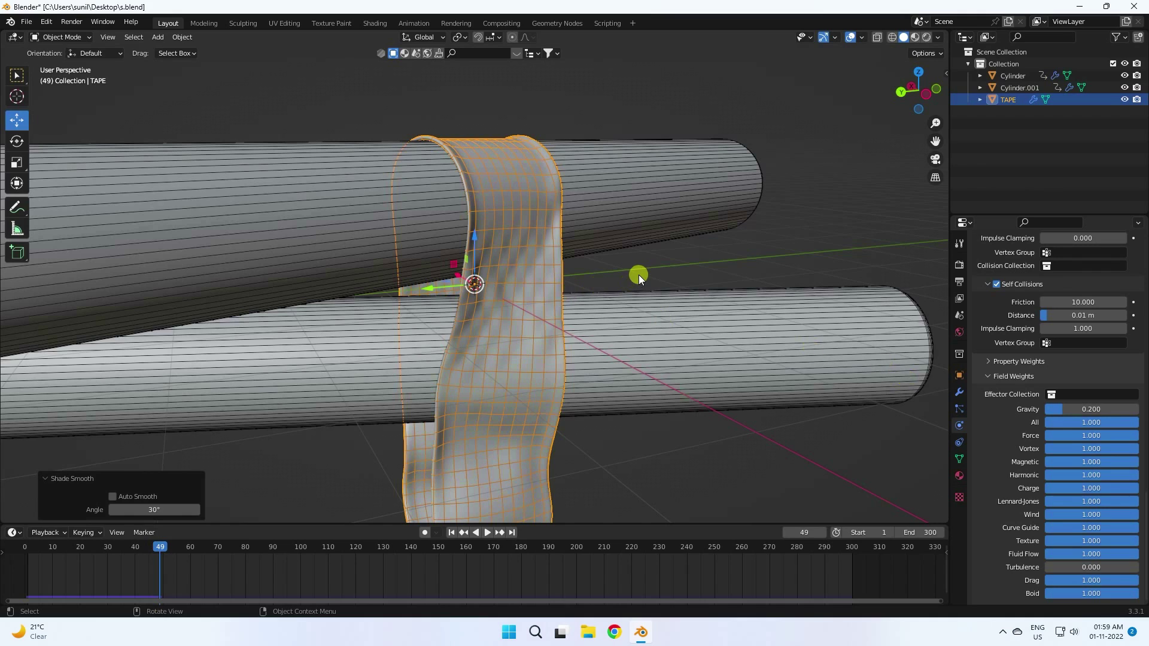
left_click(451, 532)
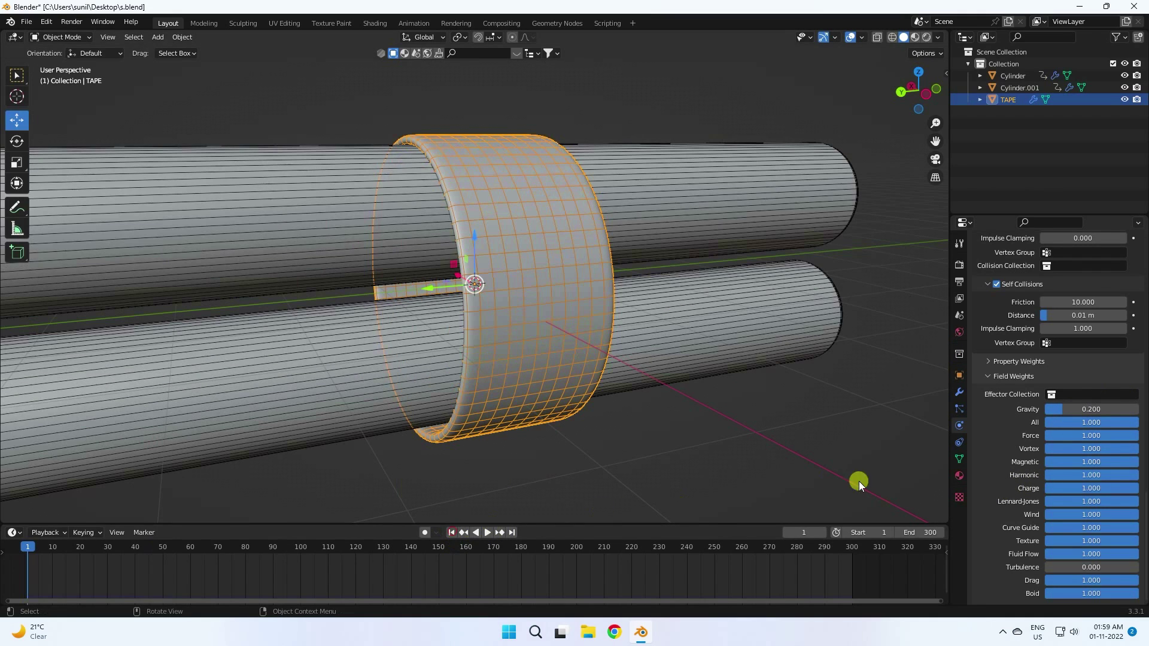
scroll(993, 489, "up", 12)
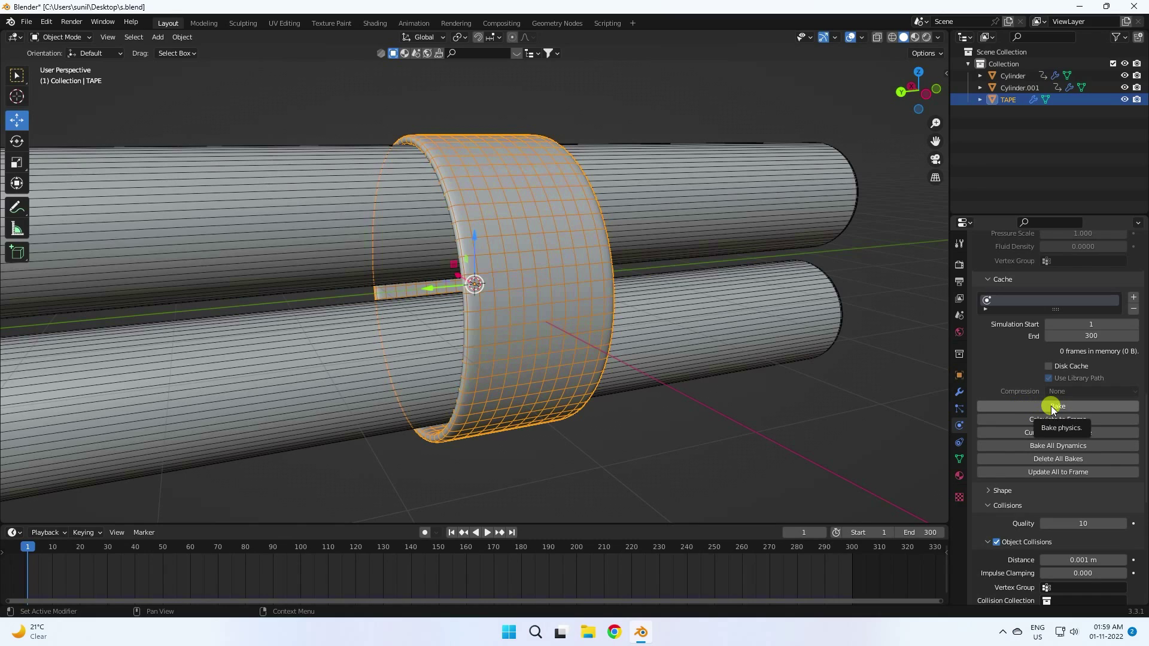
Step: Bake the TAPE cloth cache, then play and orbit the baked 300-frame spiral twist before stopping
left_click(1051, 408)
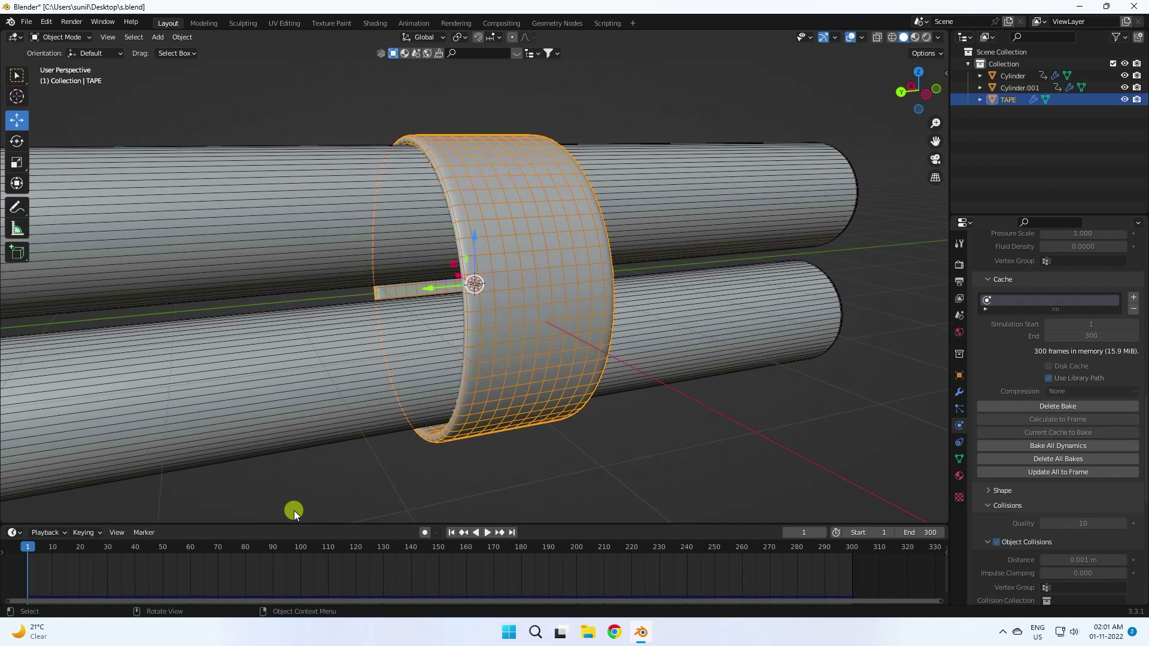
left_click(486, 533)
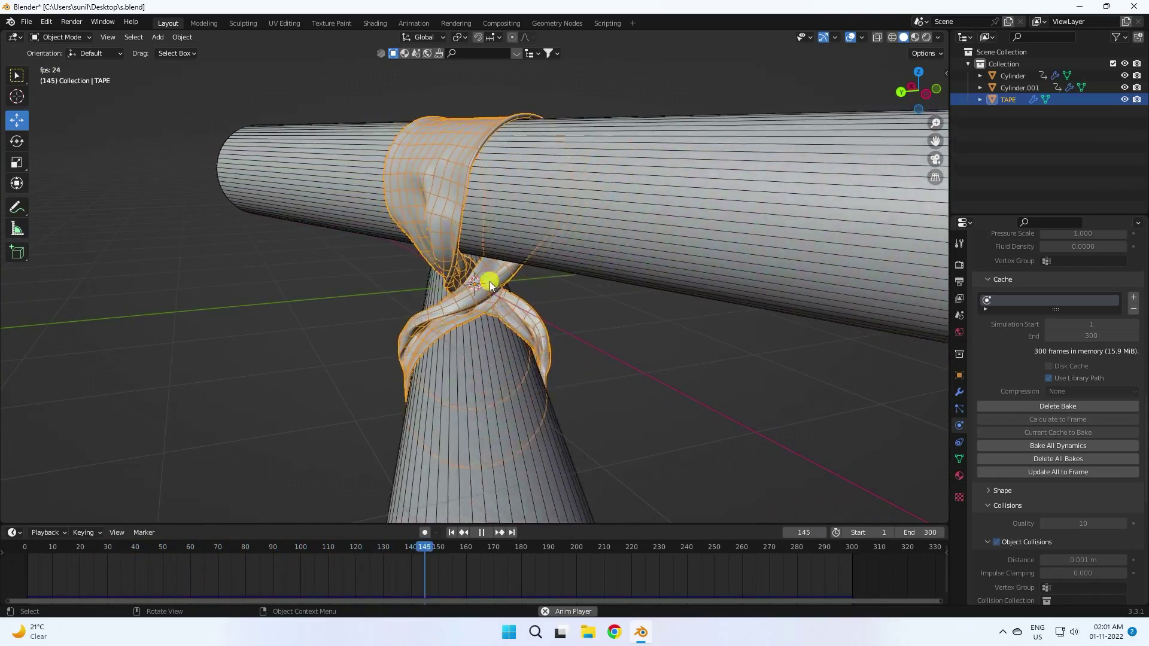
mouse_move(479, 272)
middle_mouse_down()
mouse_move(484, 320)
mouse_move(455, 328)
mouse_move(480, 287)
middle_mouse_up()
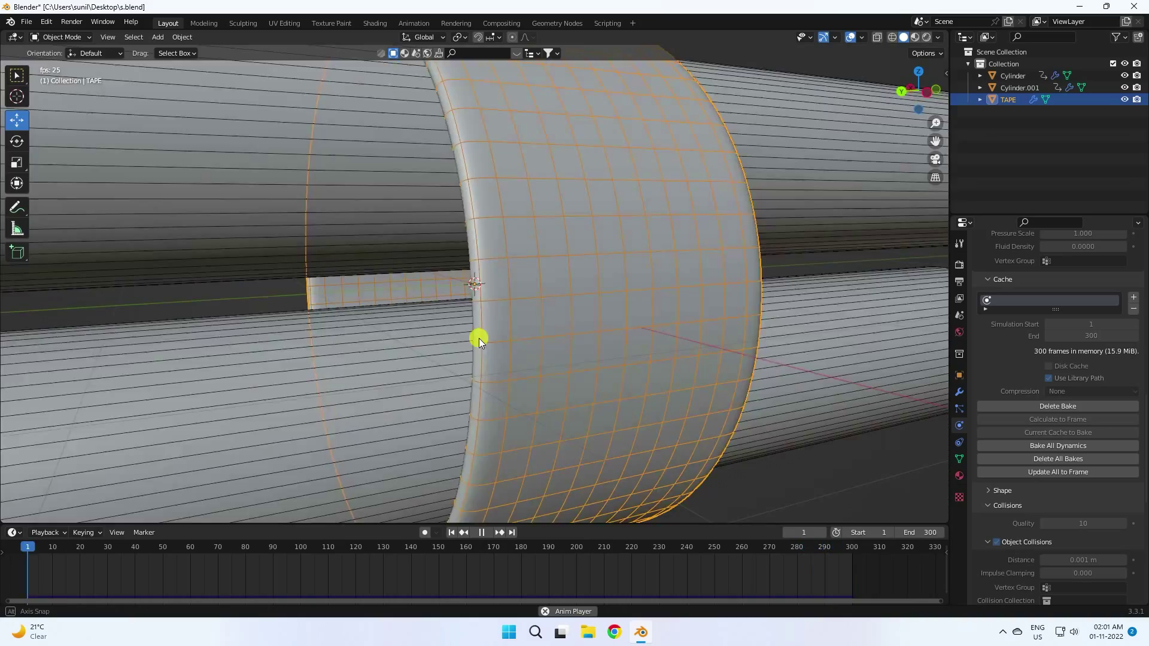
middle_click_drag(477, 337, 490, 336)
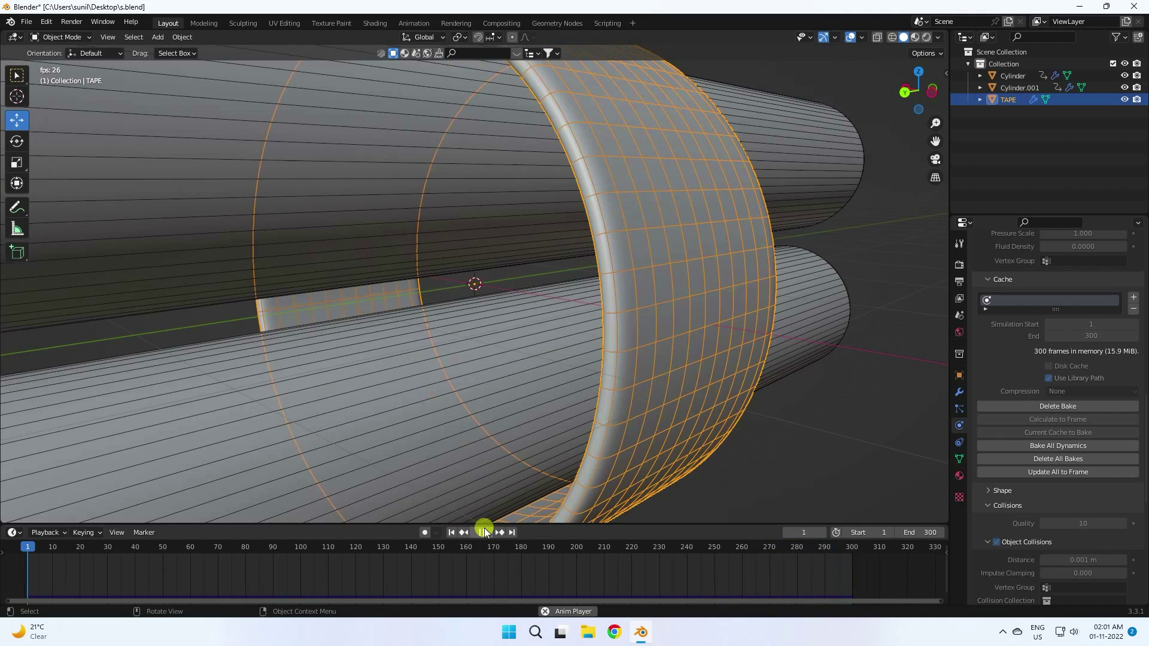
left_click(484, 533)
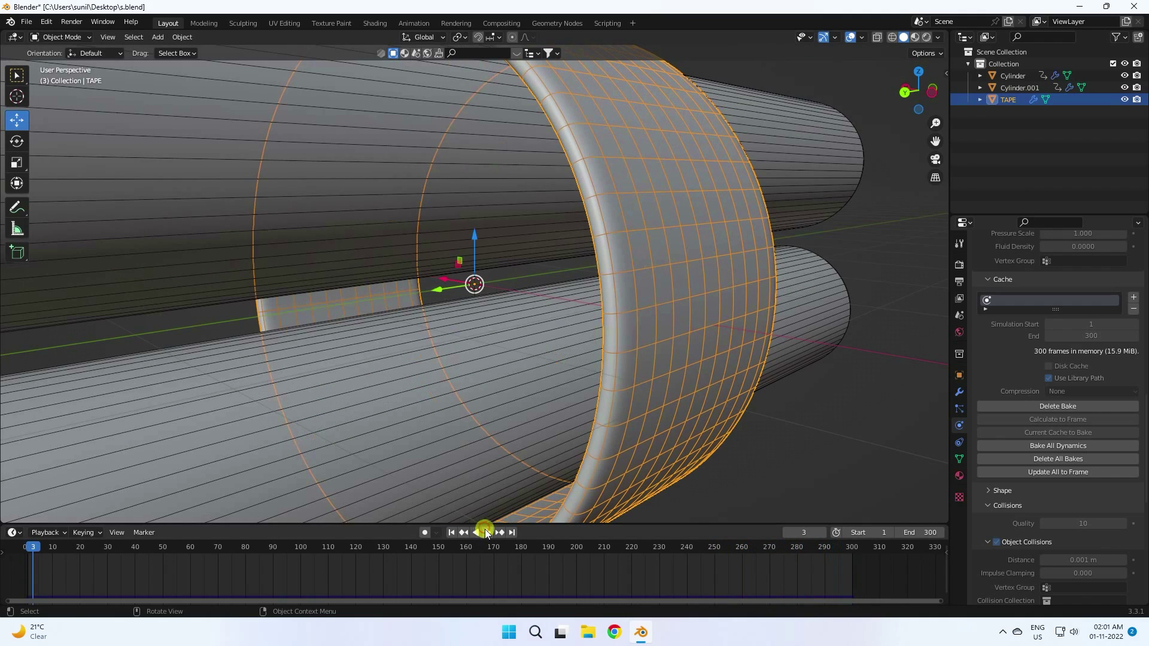
Step: Move to frame 207 to view the twisted tape unselected, adjusting the viewport overlays
left_click(452, 534)
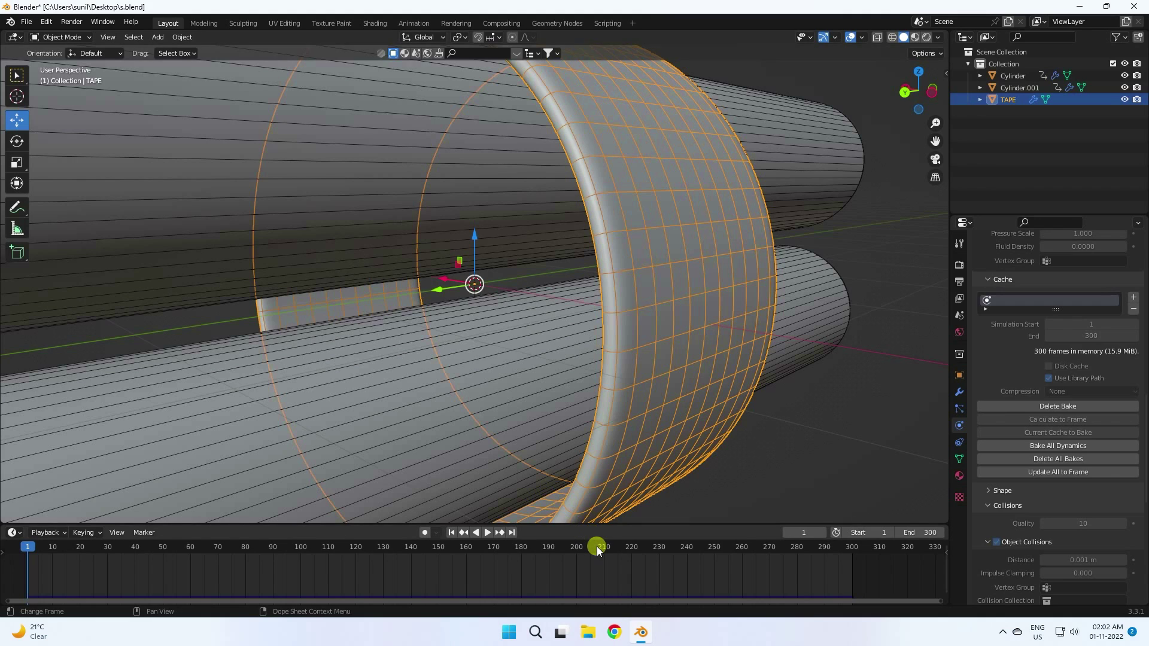
mouse_move(598, 548)
left_mouse_down()
mouse_move(580, 537)
mouse_move(596, 546)
left_mouse_up()
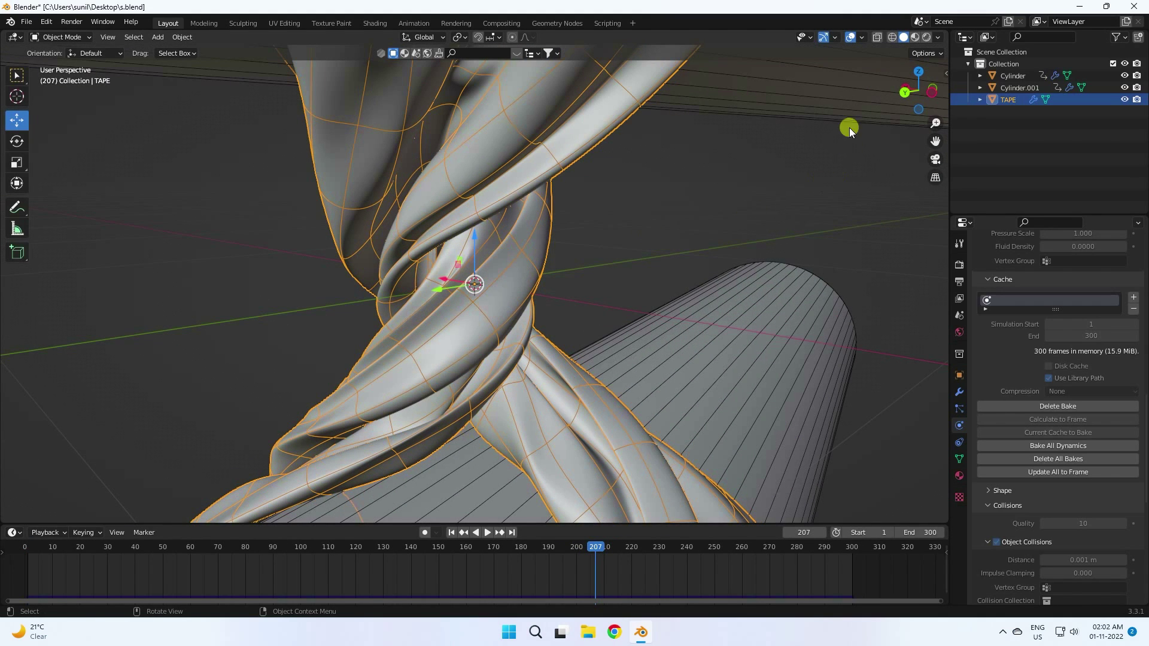
left_click(459, 259)
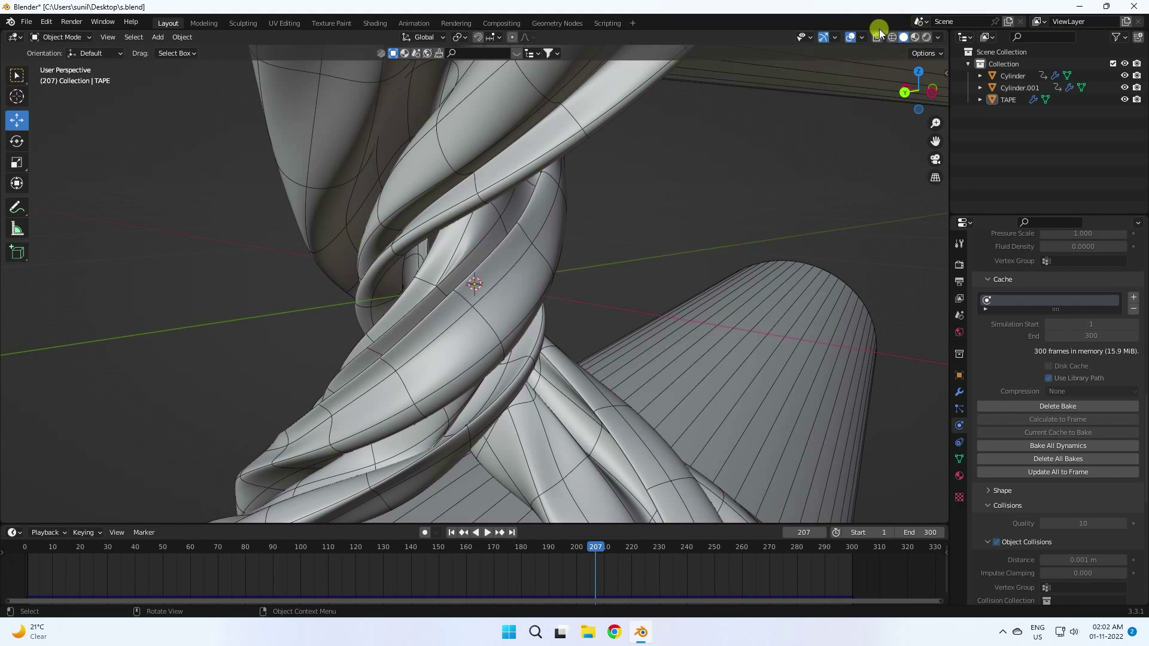
left_click(862, 37)
Step: Add a second Subdivision Surface modifier to TAPE, save, and set its viewport level to 2
left_click(960, 389)
left_click(990, 261)
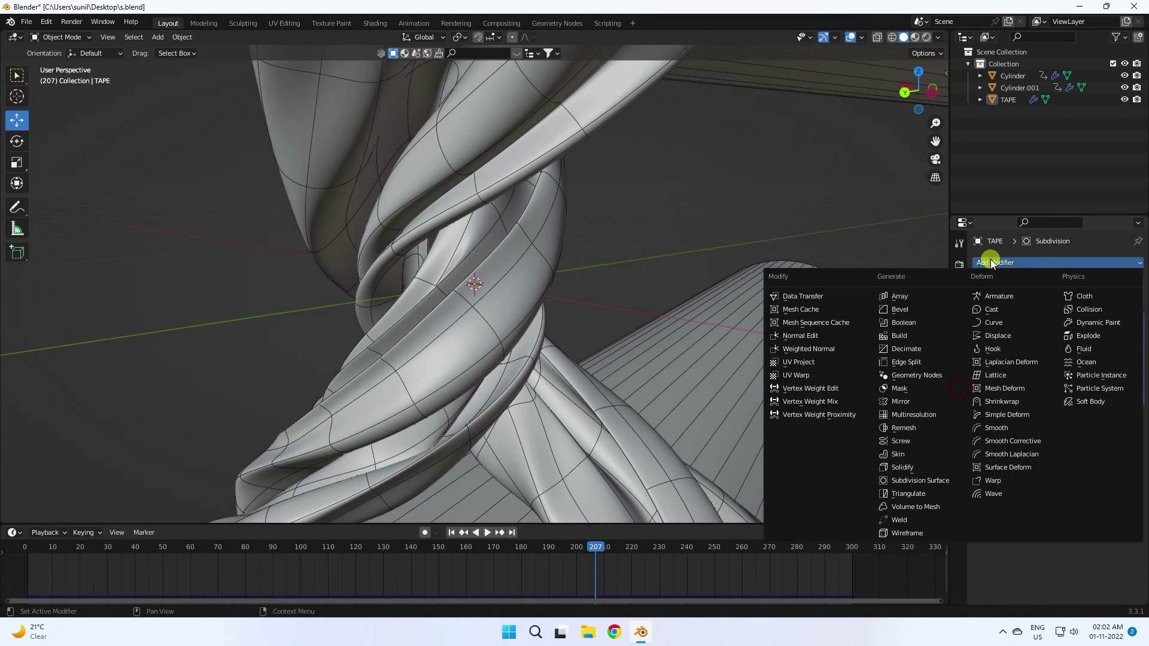
left_click(925, 481)
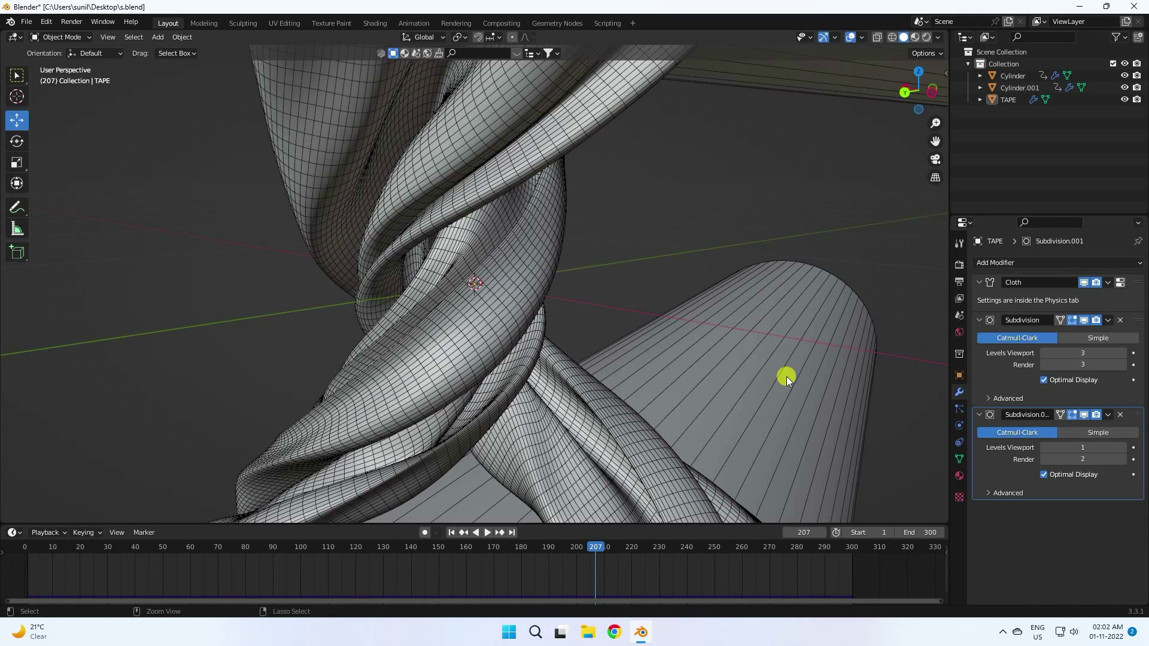
key("ctrl+s")
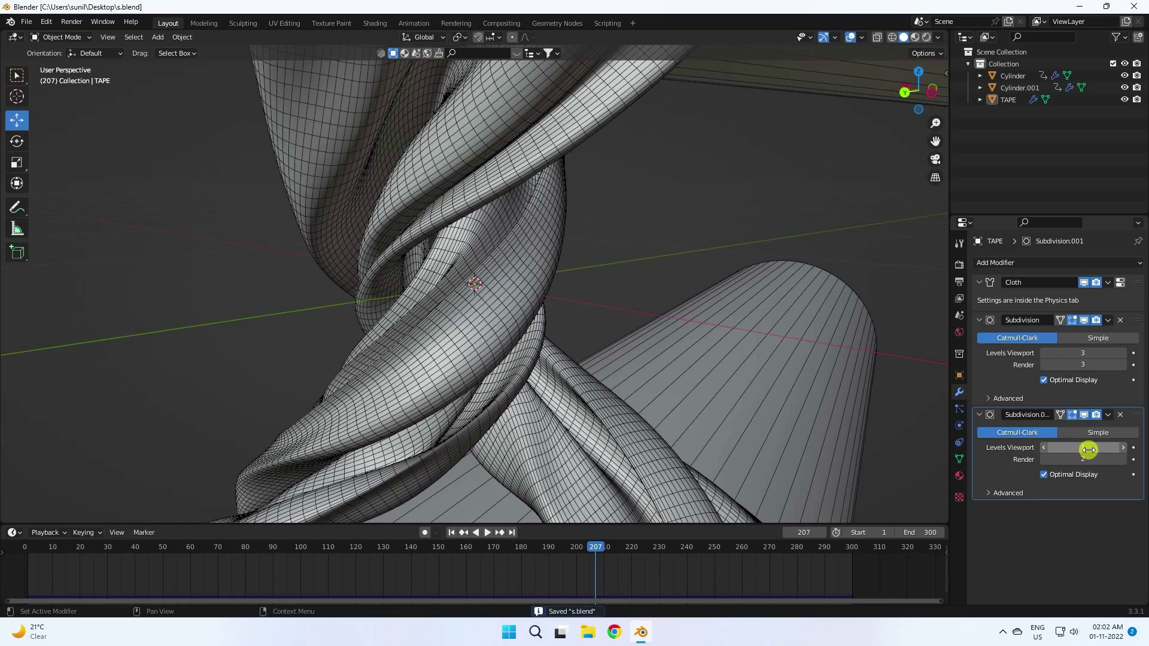
left_click(1120, 449)
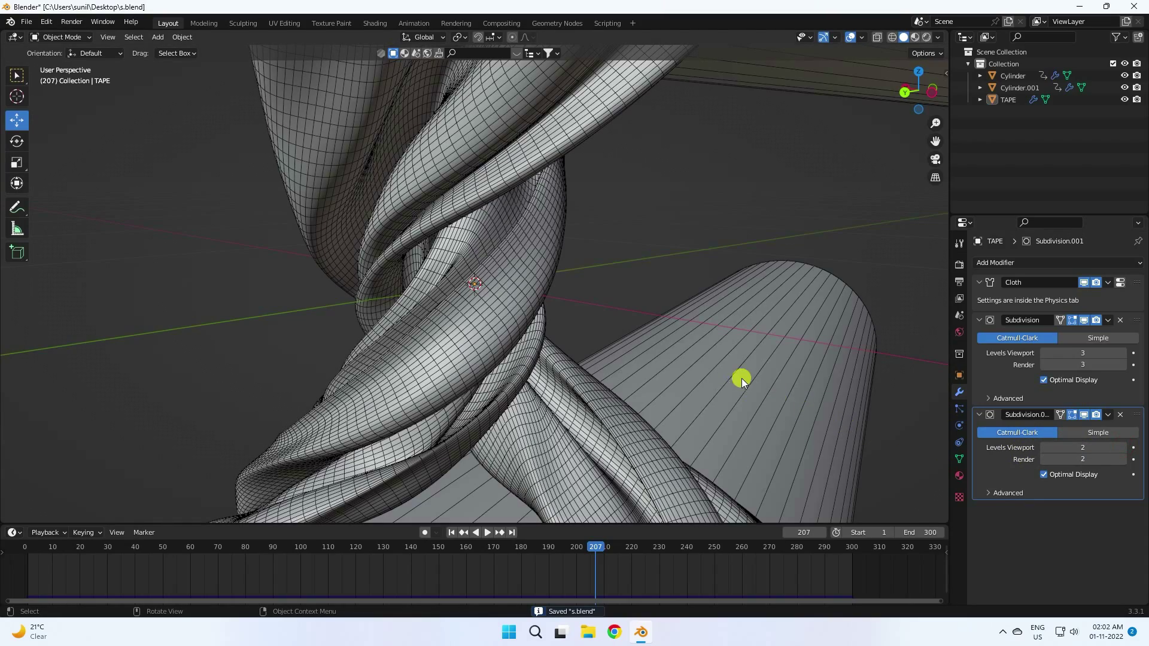